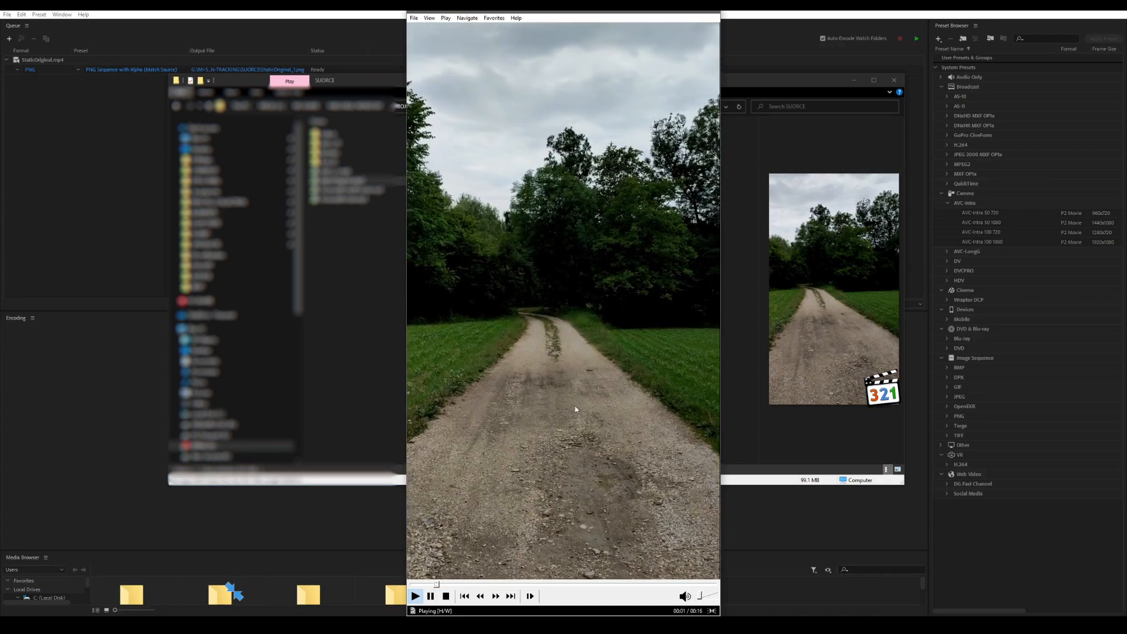
Preview the source footage of the dirt road at full-screen size and close the video player
{"action": "double_click", "coordinate": [575, 406]}
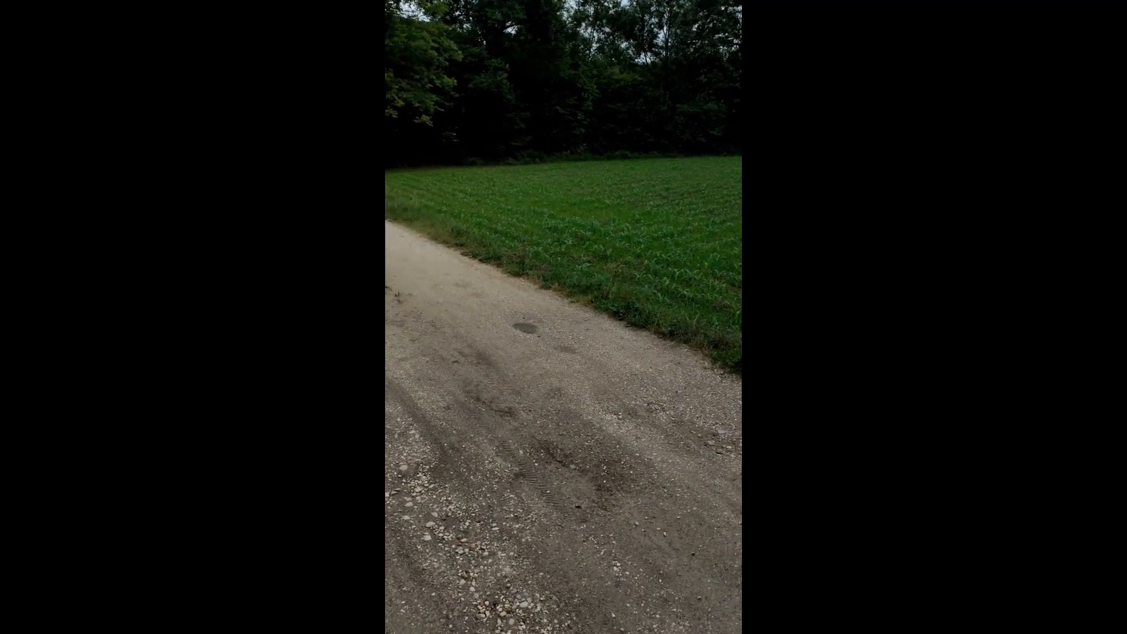
{"action": "double_click", "coordinate": [693, 222]}
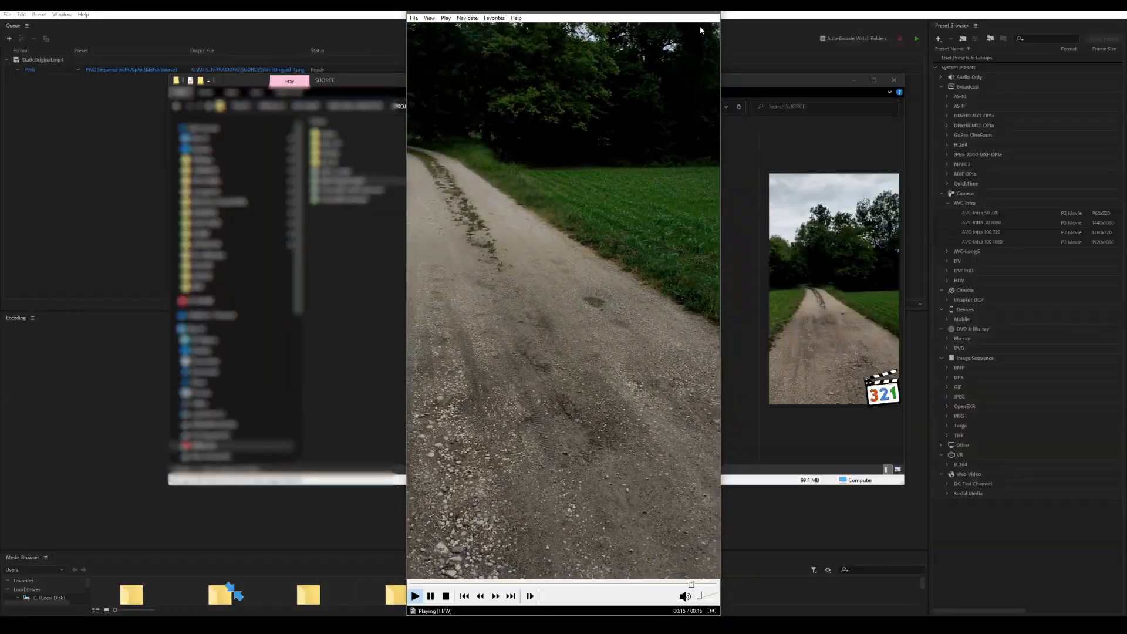
{"action": "left_click", "coordinate": [713, 10]}
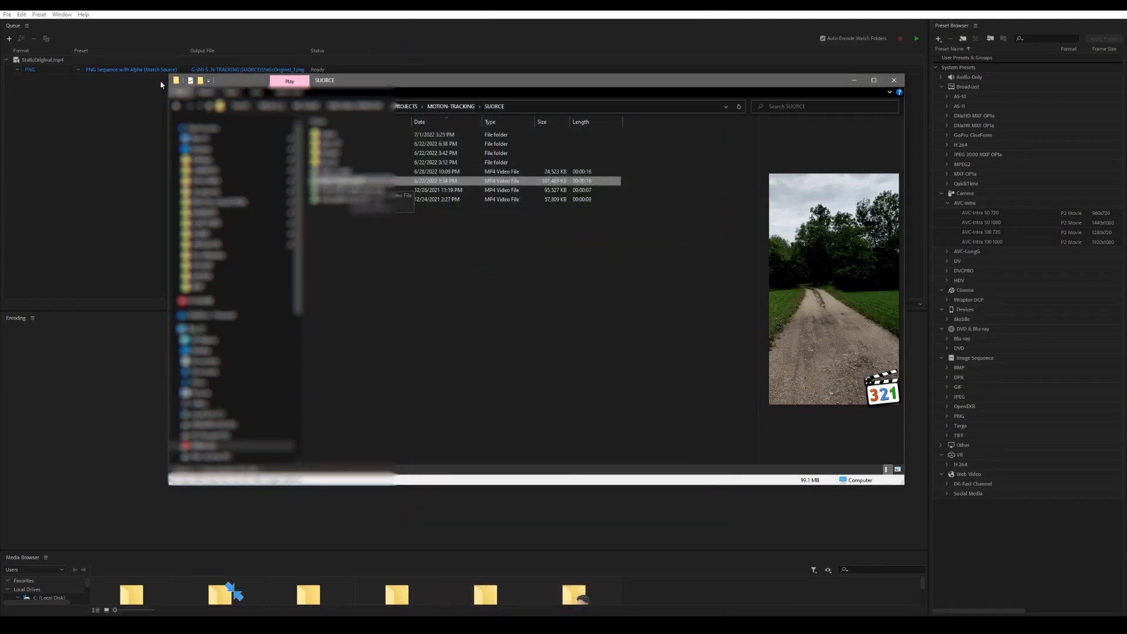
Open the export settings of the queued StaticOriginal.mp4 and accept PNG as the format with the PNG Sequence with Alpha preset
{"action": "left_click", "coordinate": [113, 87]}
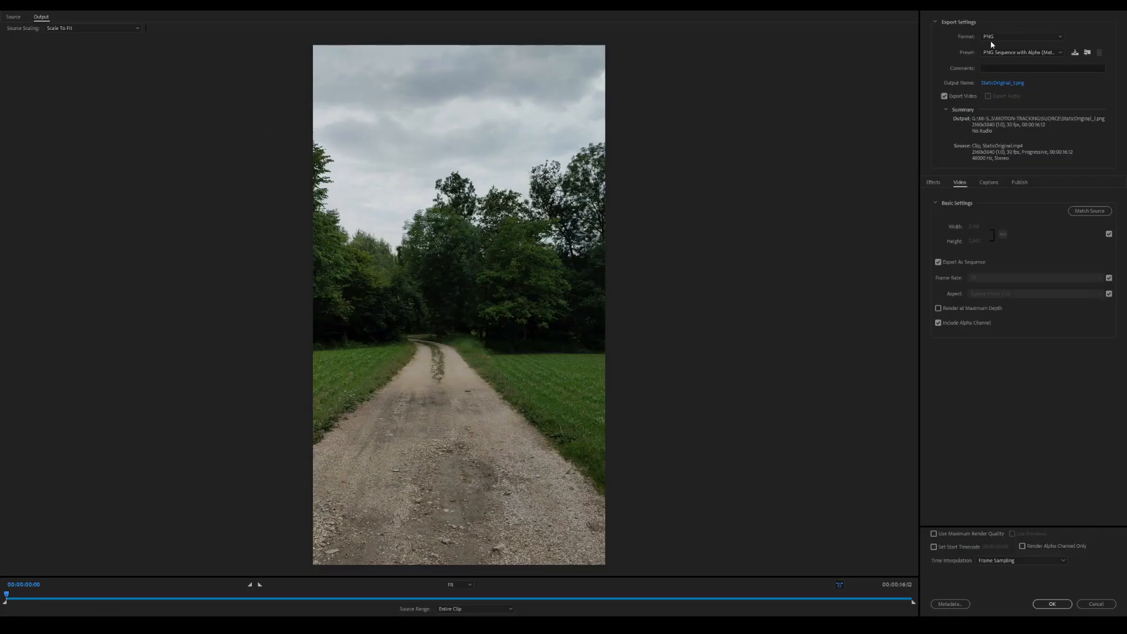
{"action": "left_click", "coordinate": [989, 38]}
{"action": "left_click", "coordinate": [1048, 585]}
{"action": "left_click", "coordinate": [1052, 604]}
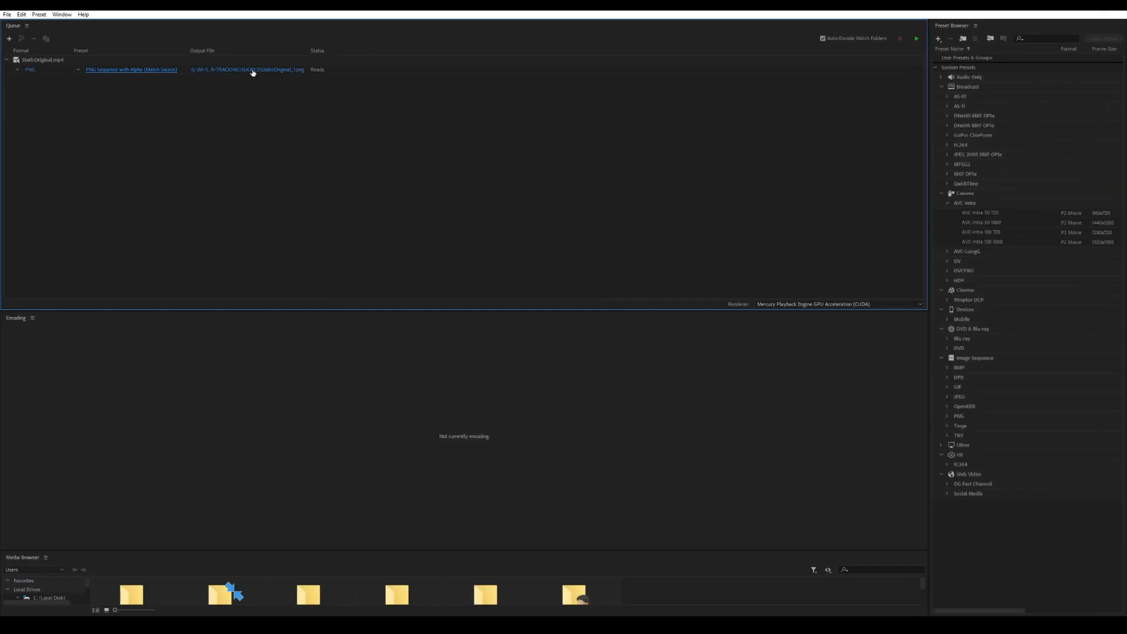
Switch to File Explorer, examine the exported PNG frames in the Static_01 folder, and return to the SUORCE folder
{"action": "key", "text": "alt+Tab"}
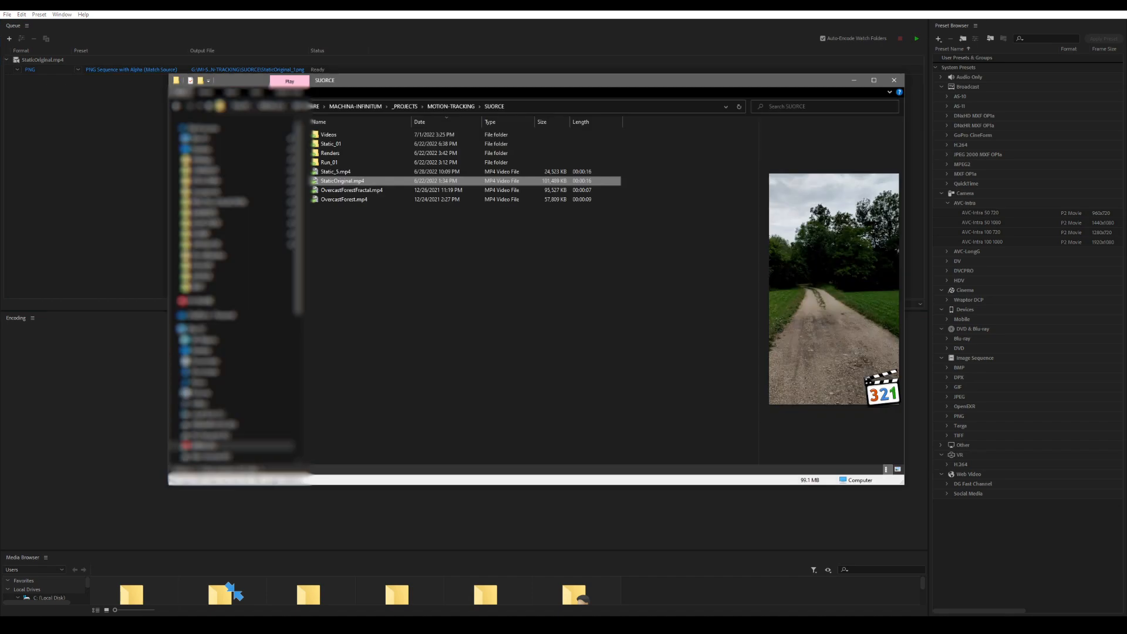
{"action": "double_click", "coordinate": [331, 145]}
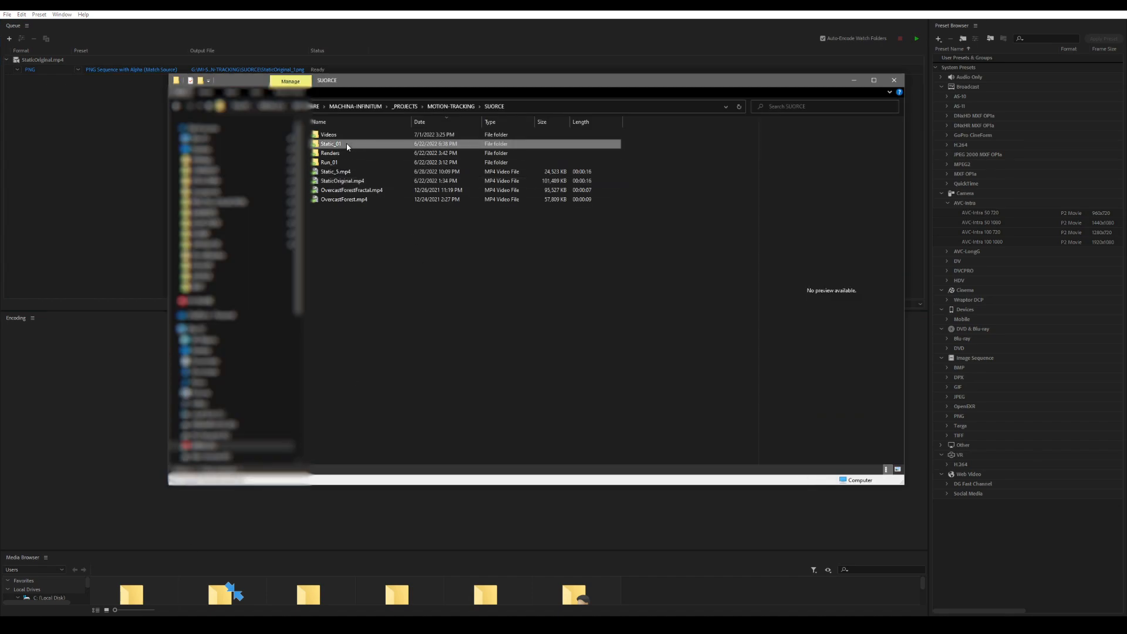
{"action": "left_click_drag", "start_coordinate": [754, 144], "coordinate": [755, 439]}
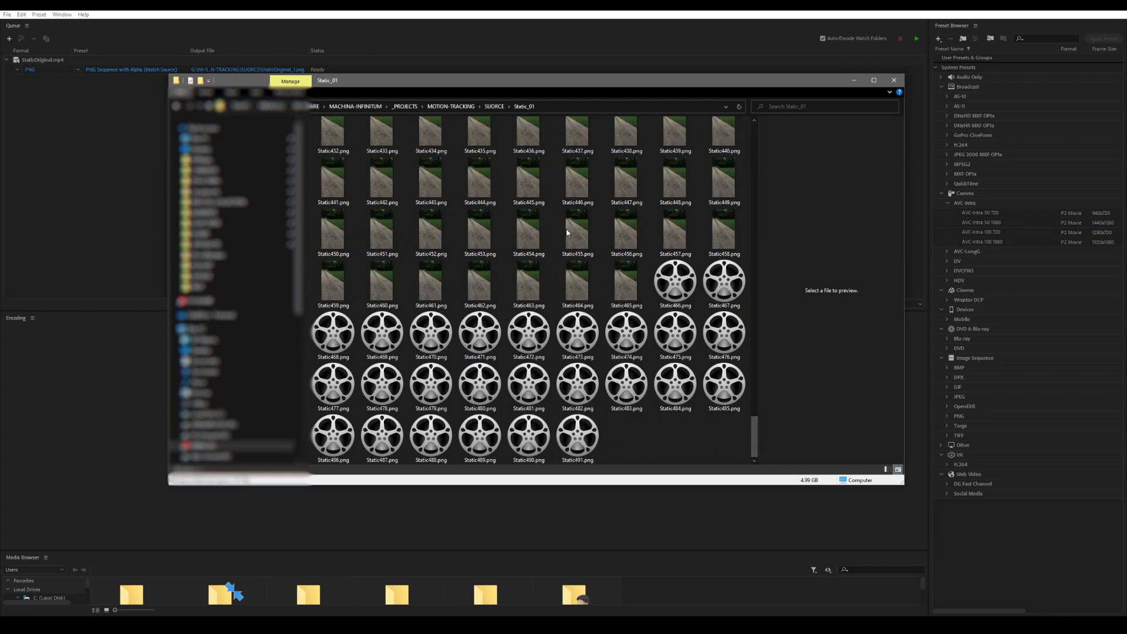
{"action": "scroll", "coordinate": [645, 366], "scroll_direction": "up", "scroll_amount": 5}
{"action": "scroll", "coordinate": [644, 366], "scroll_direction": "up", "scroll_amount": 20}
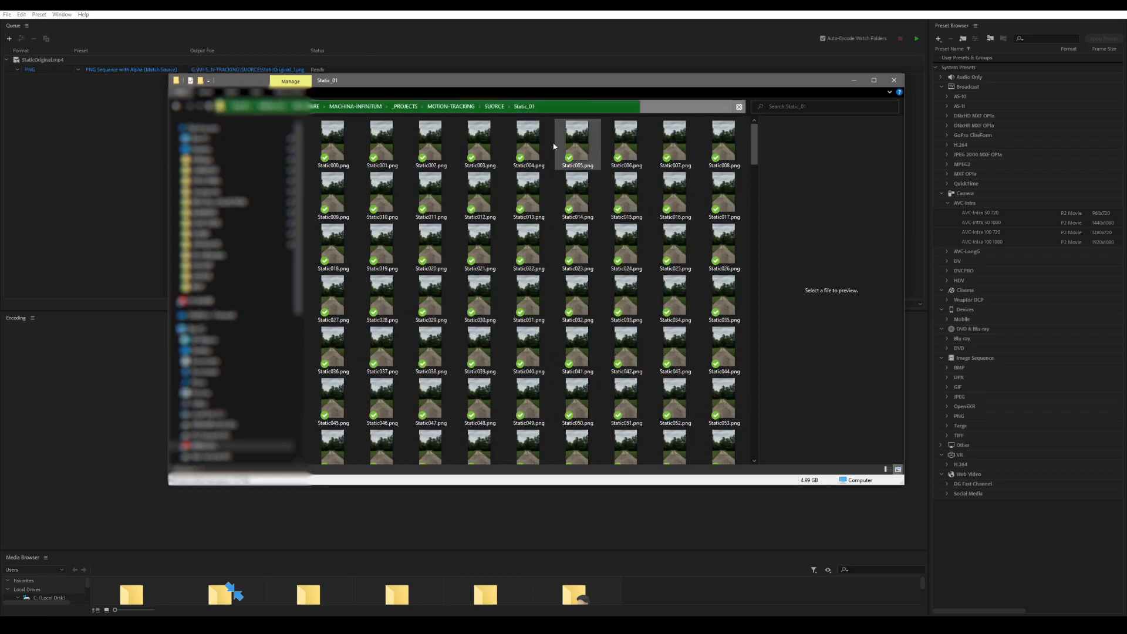
{"action": "left_click", "coordinate": [494, 107]}
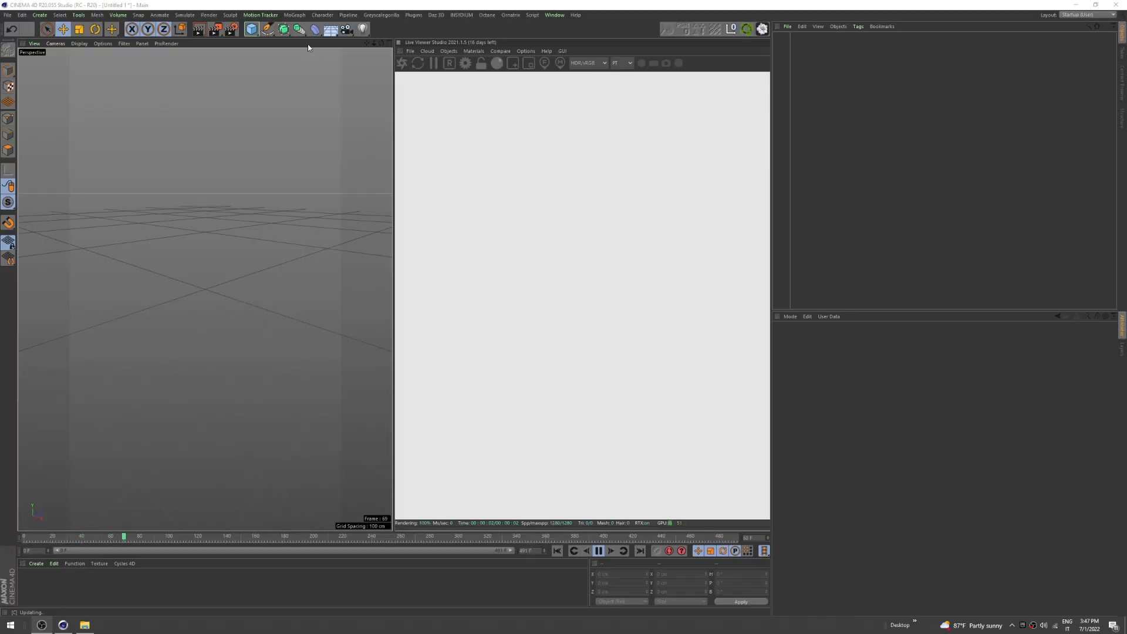
Add a Motion Tracker object to the scene and load Static000.png from the Static_01 folder as its footage
{"action": "left_click", "coordinate": [261, 16]}
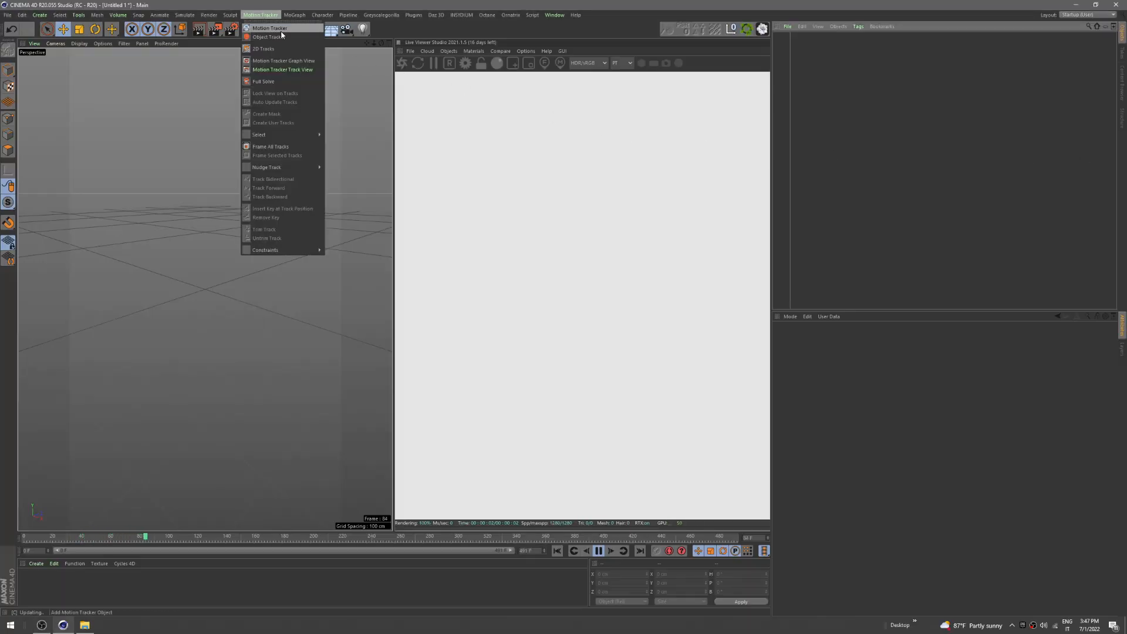
{"action": "left_click", "coordinate": [275, 32]}
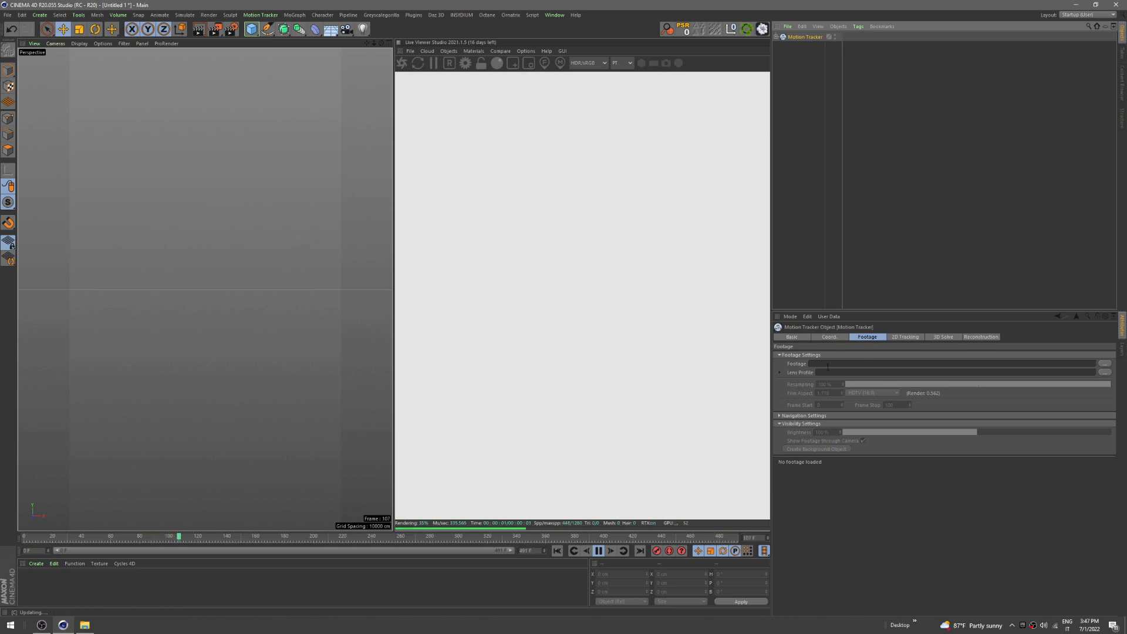
{"action": "left_click", "coordinate": [1104, 363]}
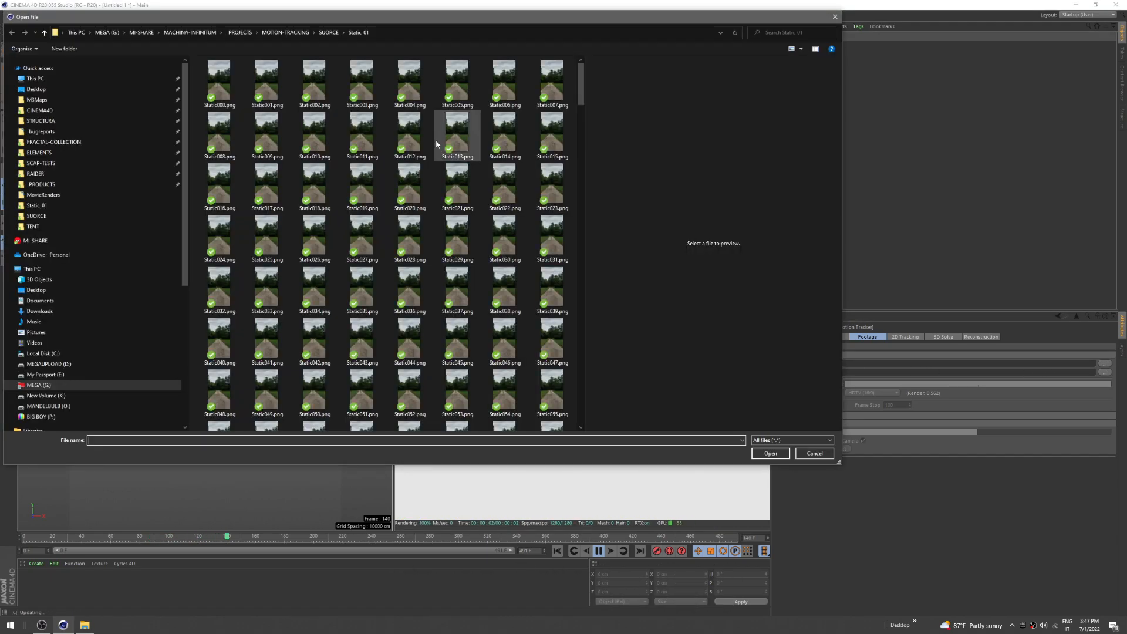
{"action": "left_click", "coordinate": [220, 82]}
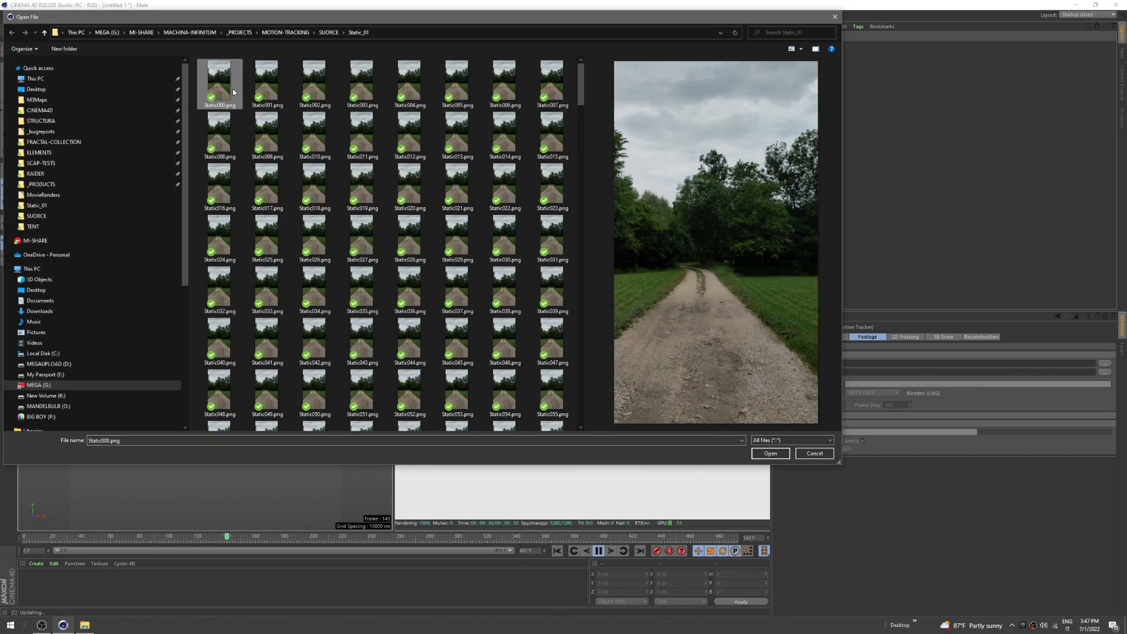
{"action": "left_click", "coordinate": [771, 454]}
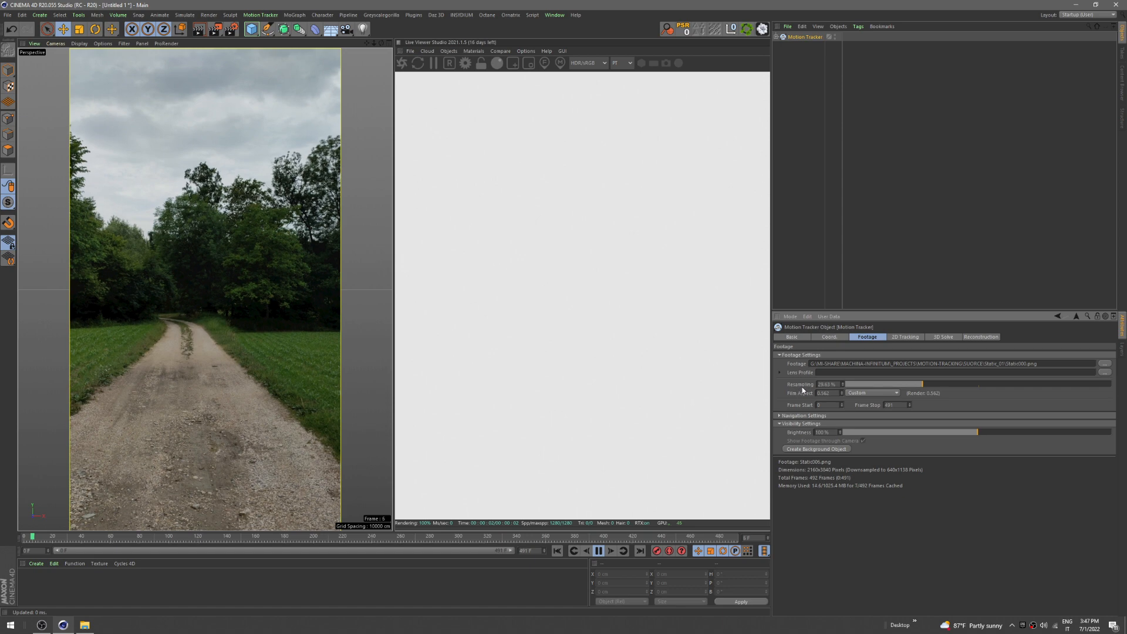
Stop playback at frame 0, set the footage resampling to about 94%, and create auto tracks for the Motion Tracker
{"action": "left_click", "coordinate": [850, 385]}
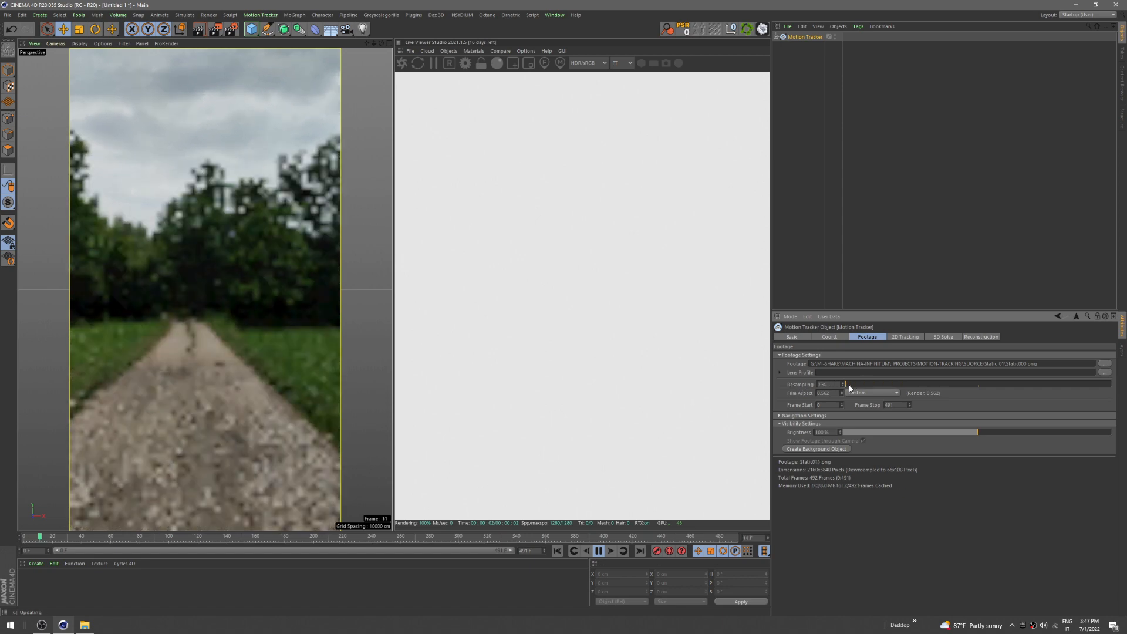
{"action": "left_click", "coordinate": [600, 551]}
{"action": "left_click_drag", "start_coordinate": [77, 540], "coordinate": [1, 535]}
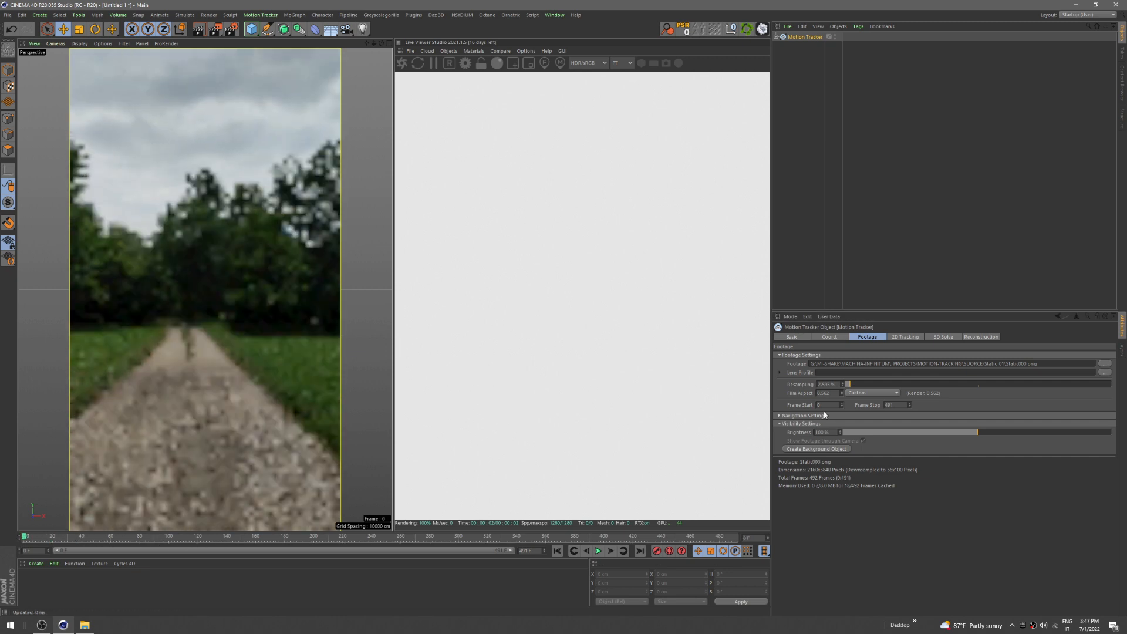
{"action": "left_click_drag", "start_coordinate": [870, 384], "coordinate": [1101, 389]}
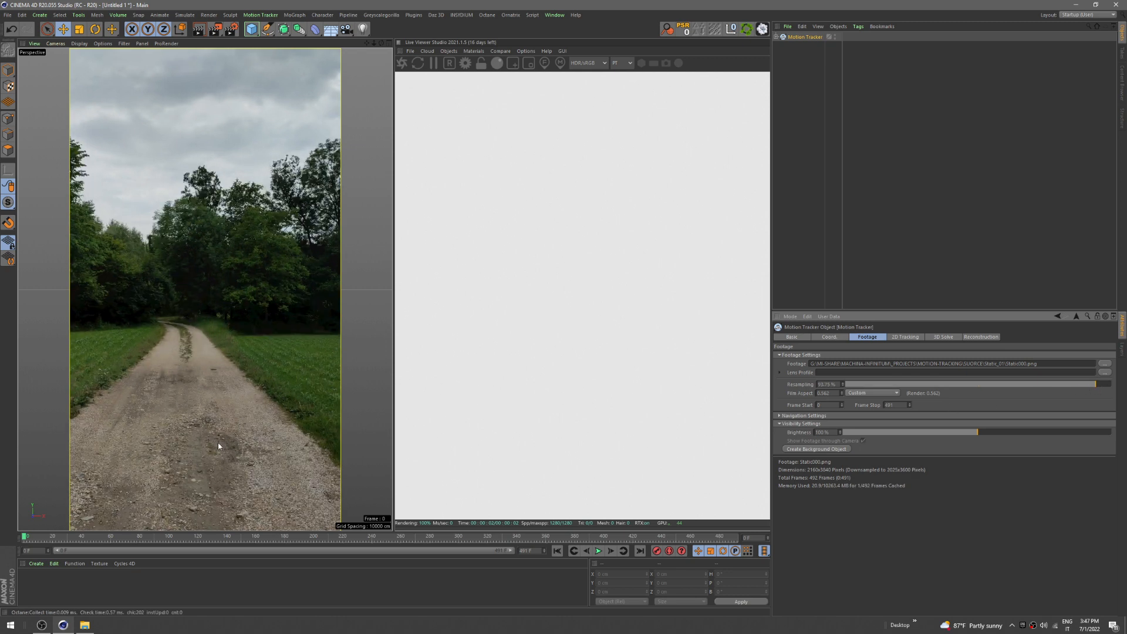
{"action": "left_click", "coordinate": [904, 337]}
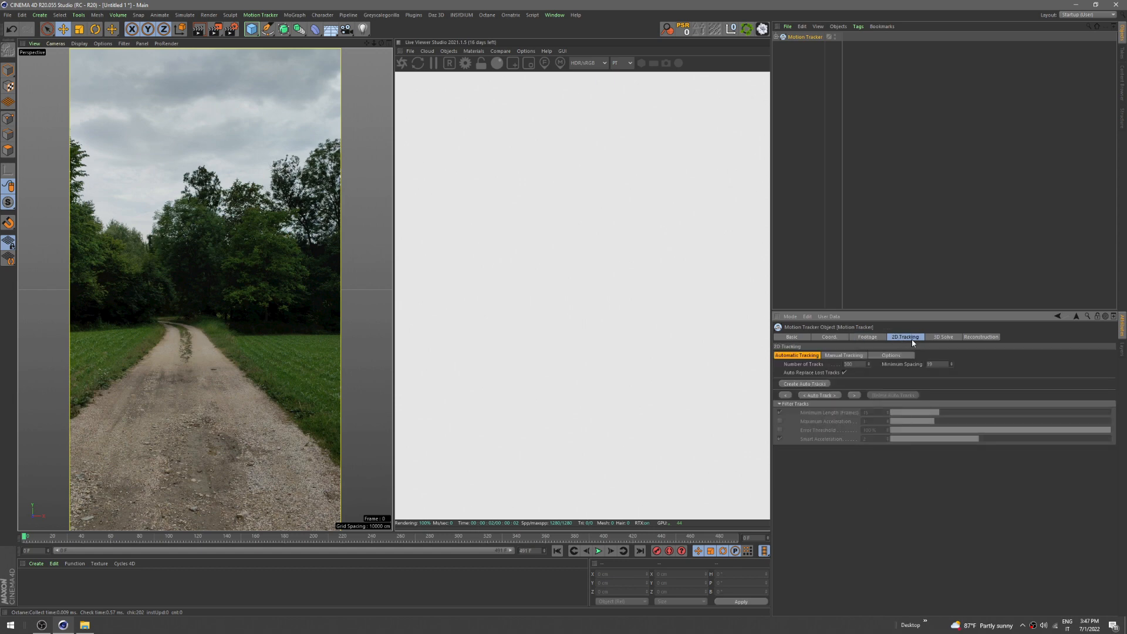
{"action": "left_click", "coordinate": [804, 384]}
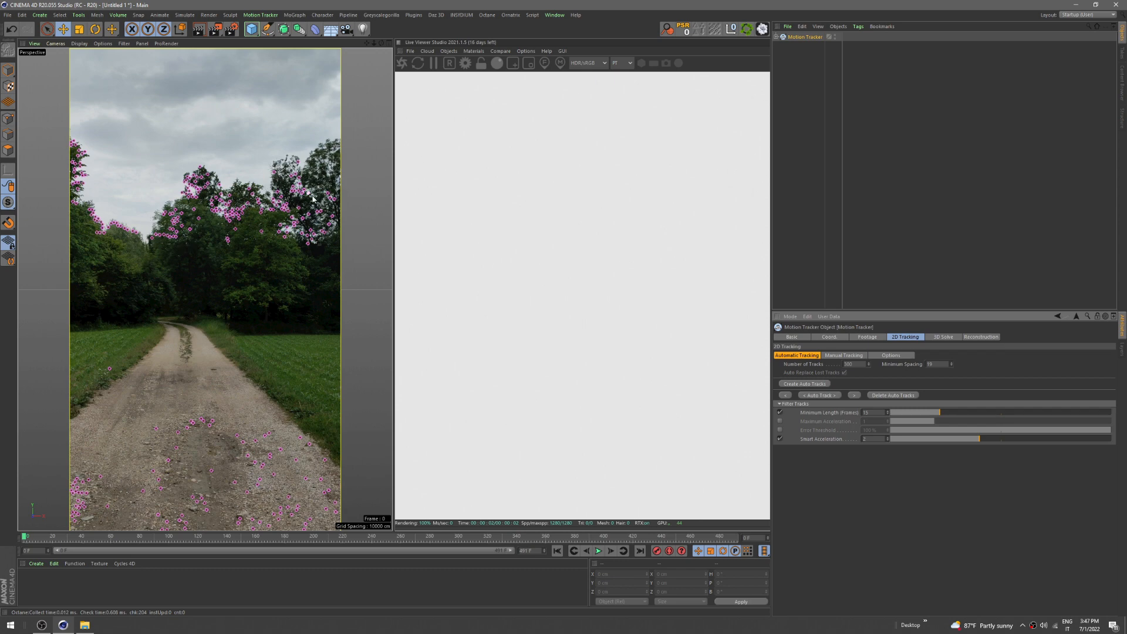
Draw a closed tracking mask around the sky and treetops, covering the upper part of the footage down to the middle of the trees
{"action": "left_click", "coordinate": [260, 15]}
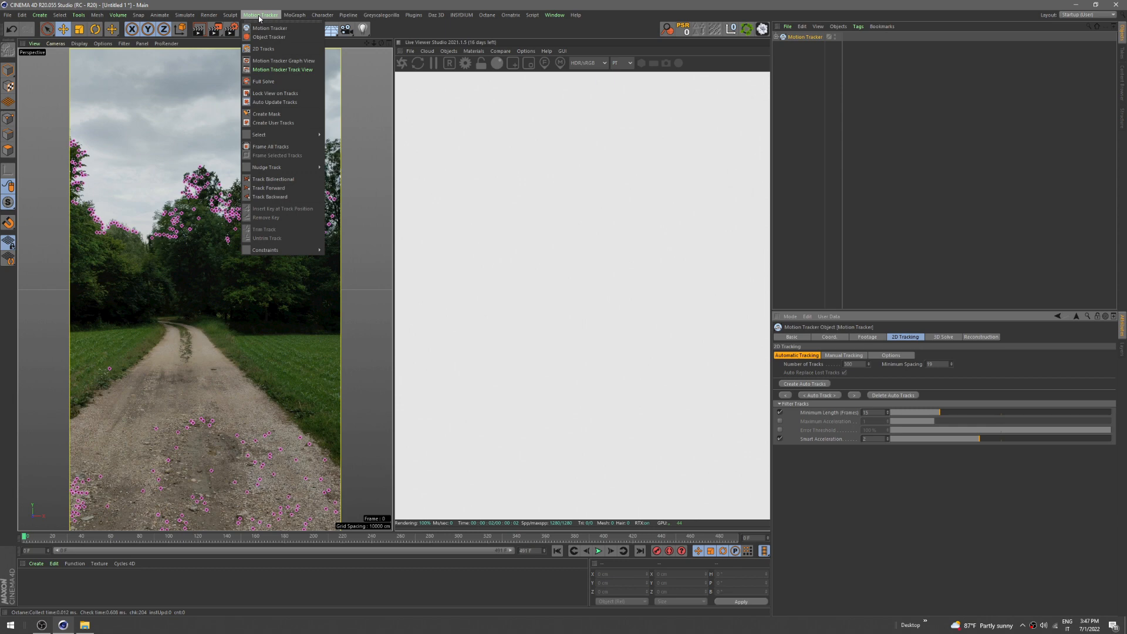
{"action": "left_click", "coordinate": [273, 115]}
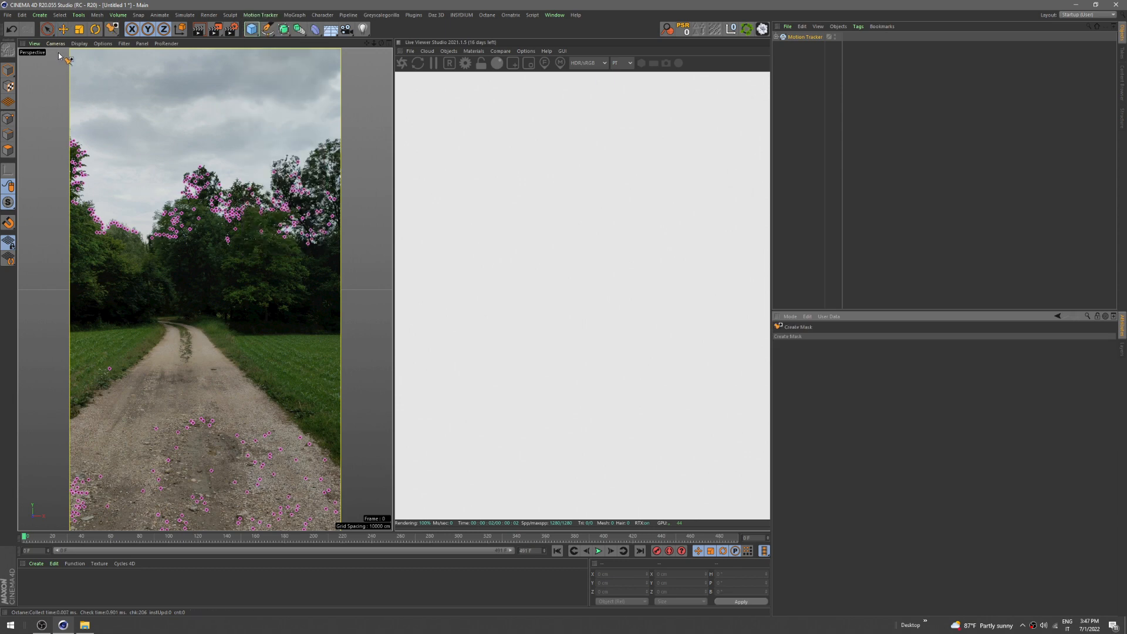
{"action": "left_click", "coordinate": [71, 253]}
{"action": "left_click", "coordinate": [148, 262]}
{"action": "left_click", "coordinate": [266, 263]}
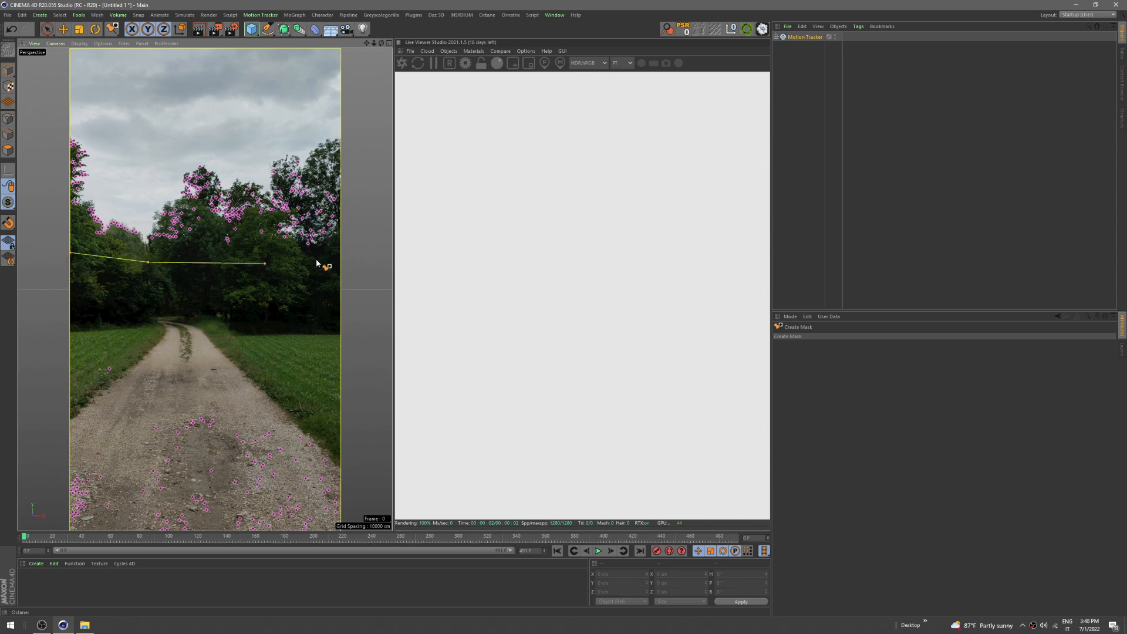
{"action": "left_click", "coordinate": [317, 259]}
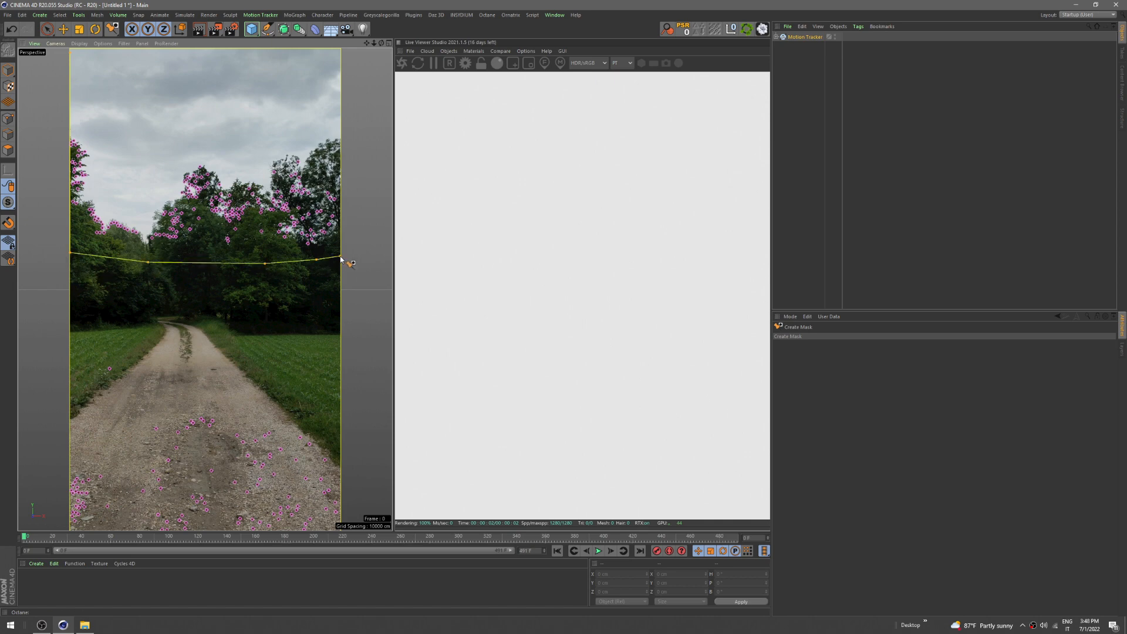
{"action": "left_click", "coordinate": [340, 50]}
{"action": "left_click", "coordinate": [130, 52]}
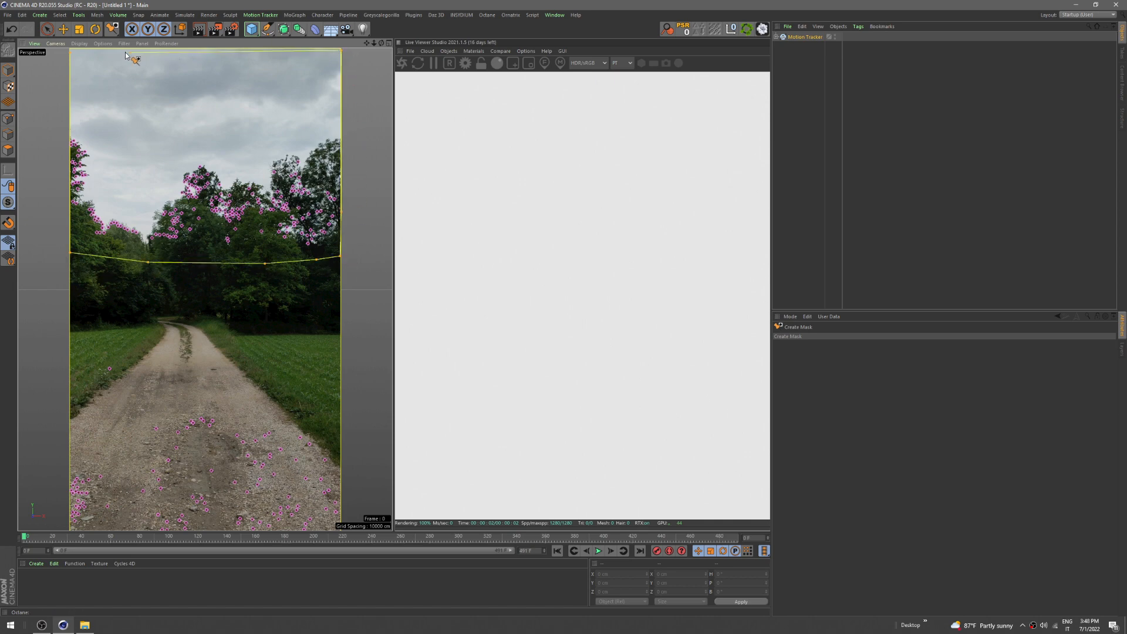
{"action": "double_click", "coordinate": [71, 54]}
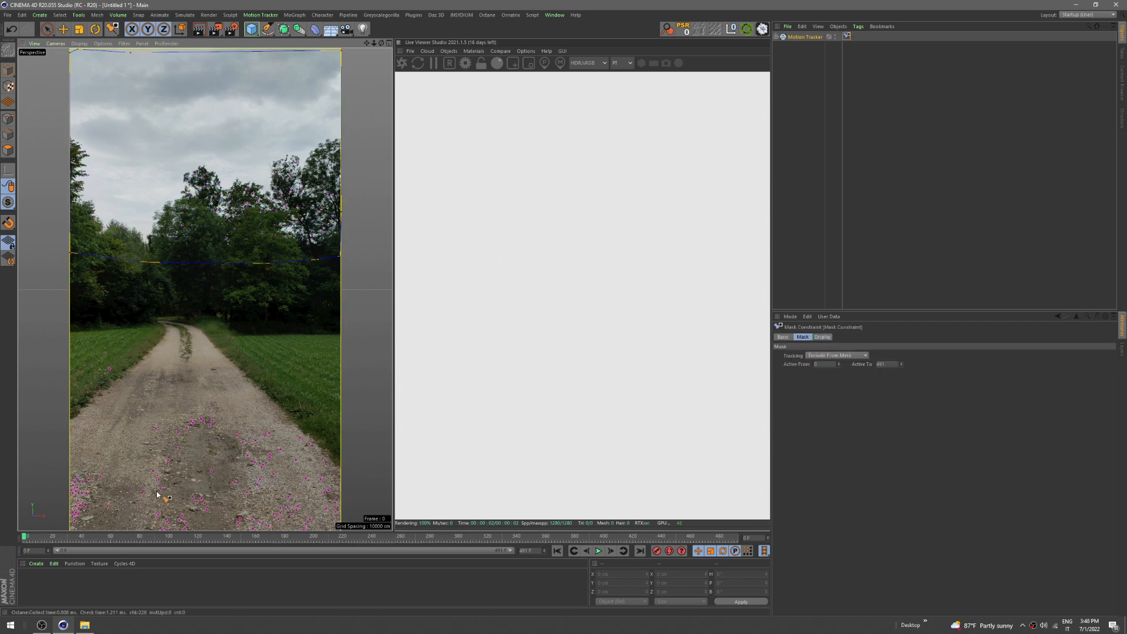
Create additional auto tracks for the Motion Tracker at frames 119, 197, 264 and about 348
{"action": "left_click", "coordinate": [804, 37]}
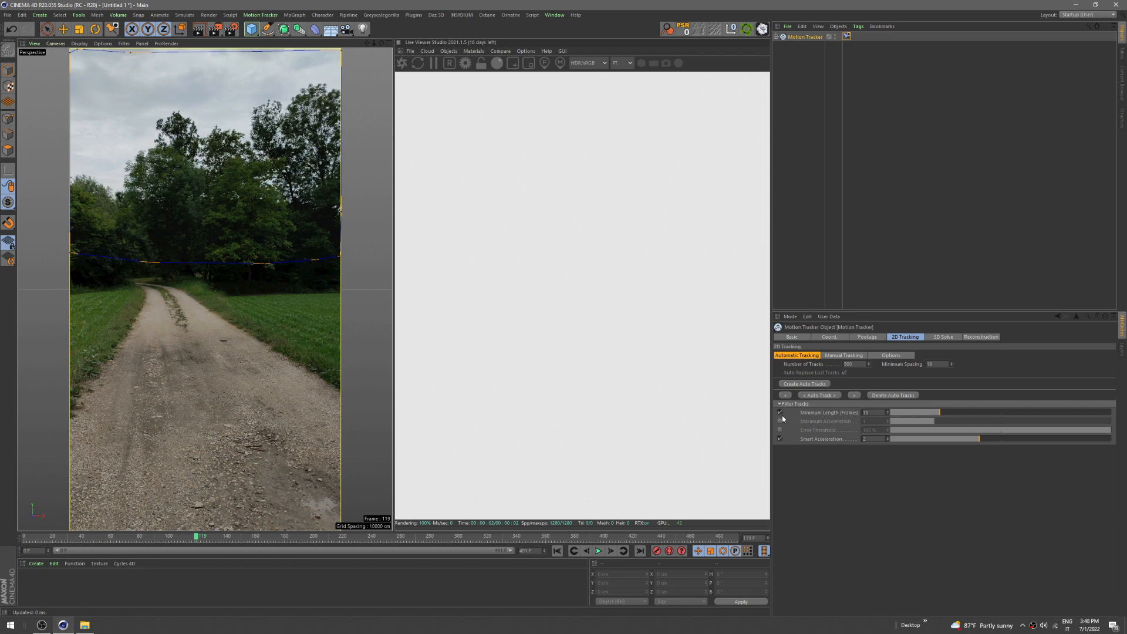
{"action": "left_click", "coordinate": [812, 384]}
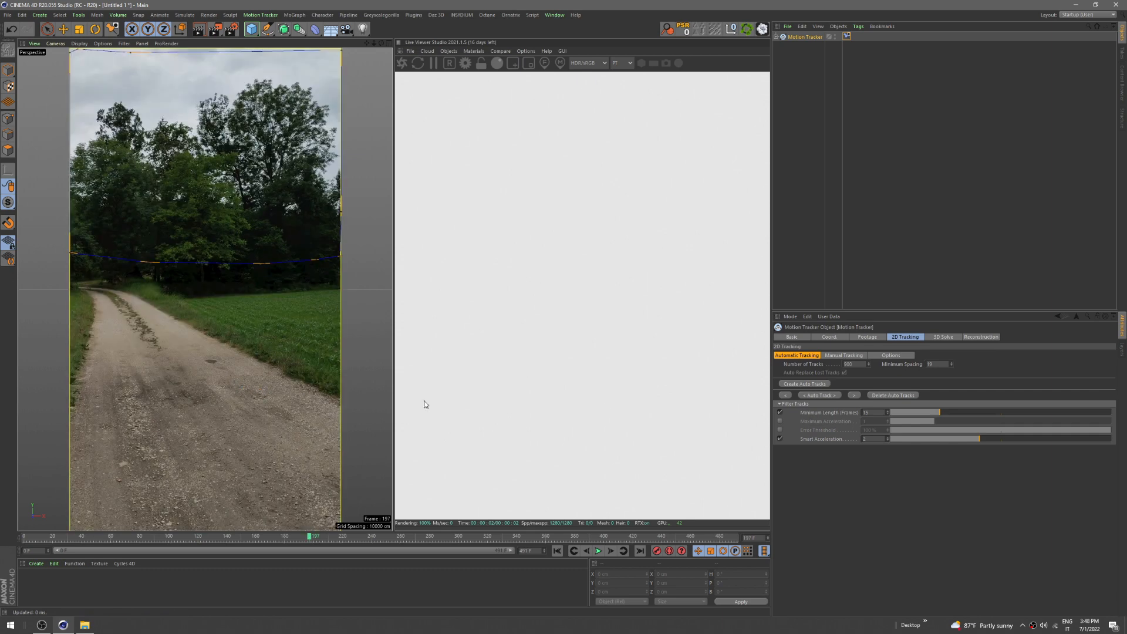
{"action": "left_click", "coordinate": [807, 385]}
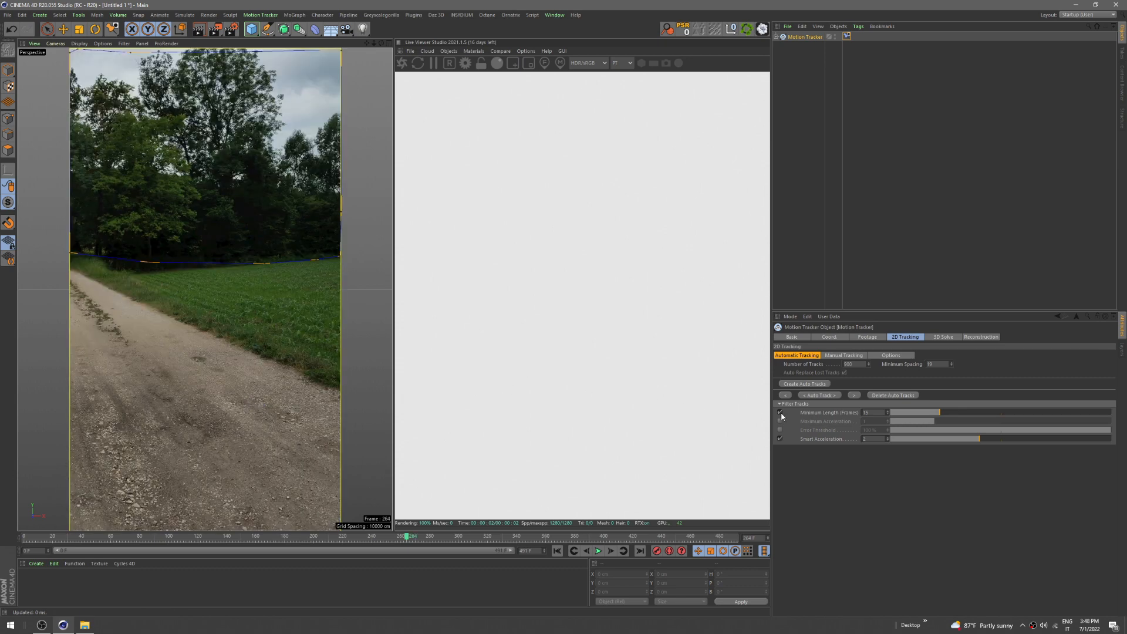
{"action": "left_click", "coordinate": [813, 387]}
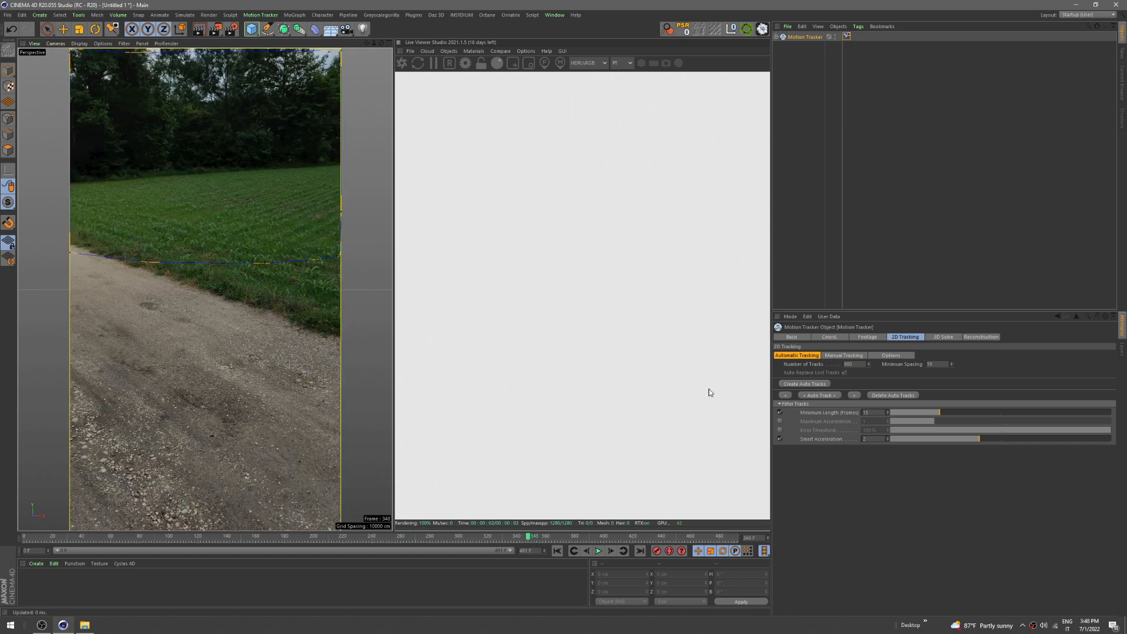
{"action": "left_click", "coordinate": [812, 385]}
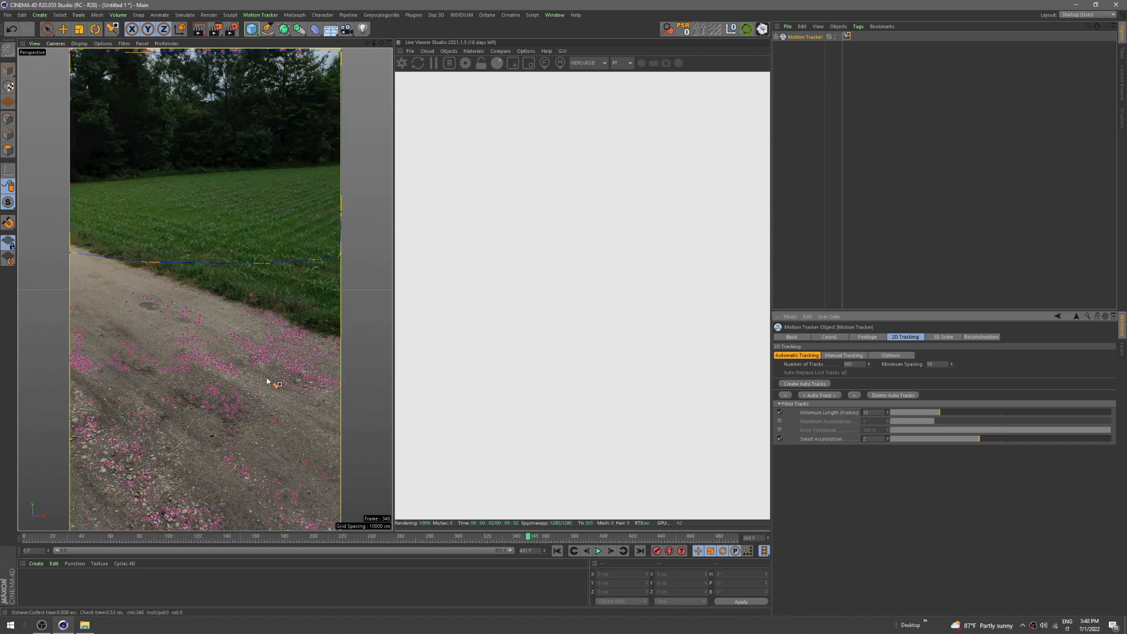
Auto-track the footage from frame 0 and run the 3D Solver in Full 3D Reconstruction mode with Unknown but Constant focal length
{"action": "left_click", "coordinate": [22, 539]}
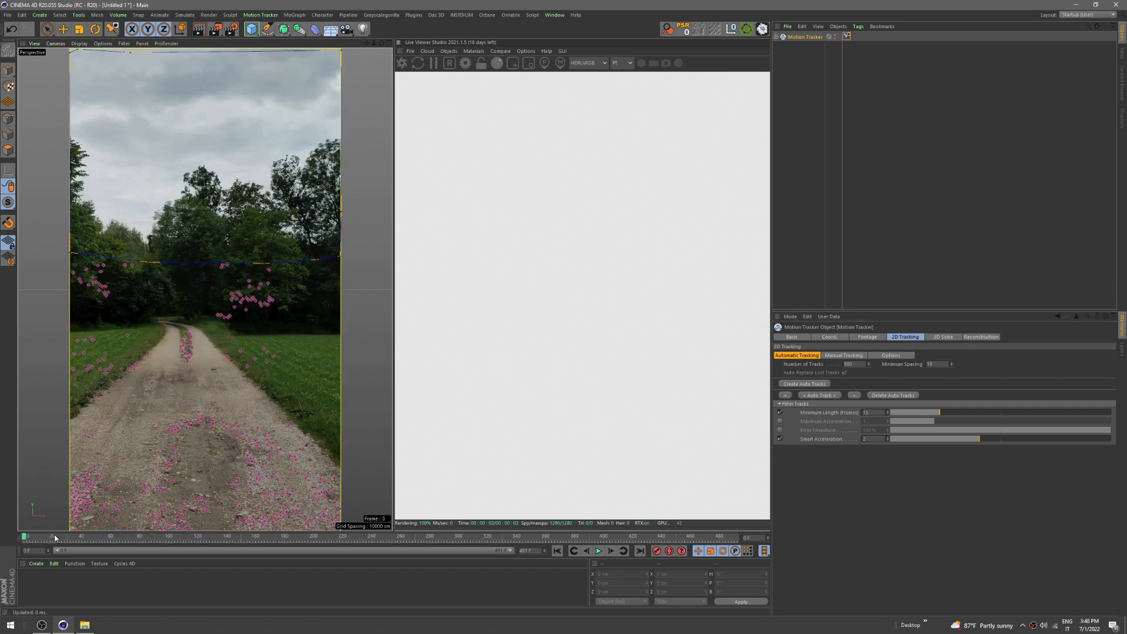
{"action": "left_click", "coordinate": [818, 397]}
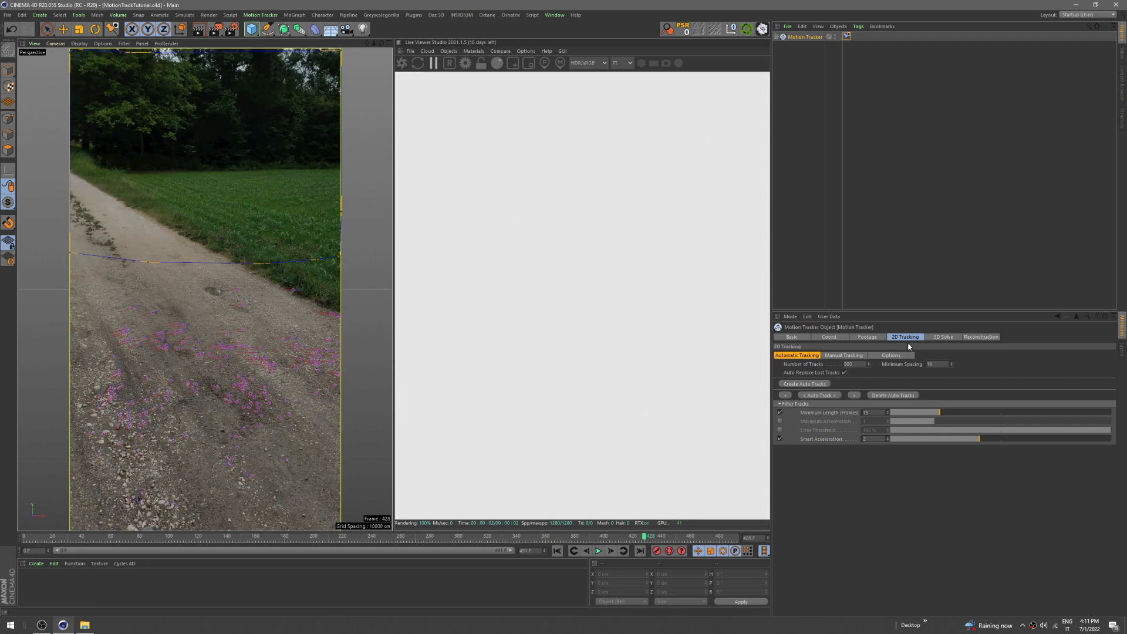
{"action": "left_click", "coordinate": [941, 337]}
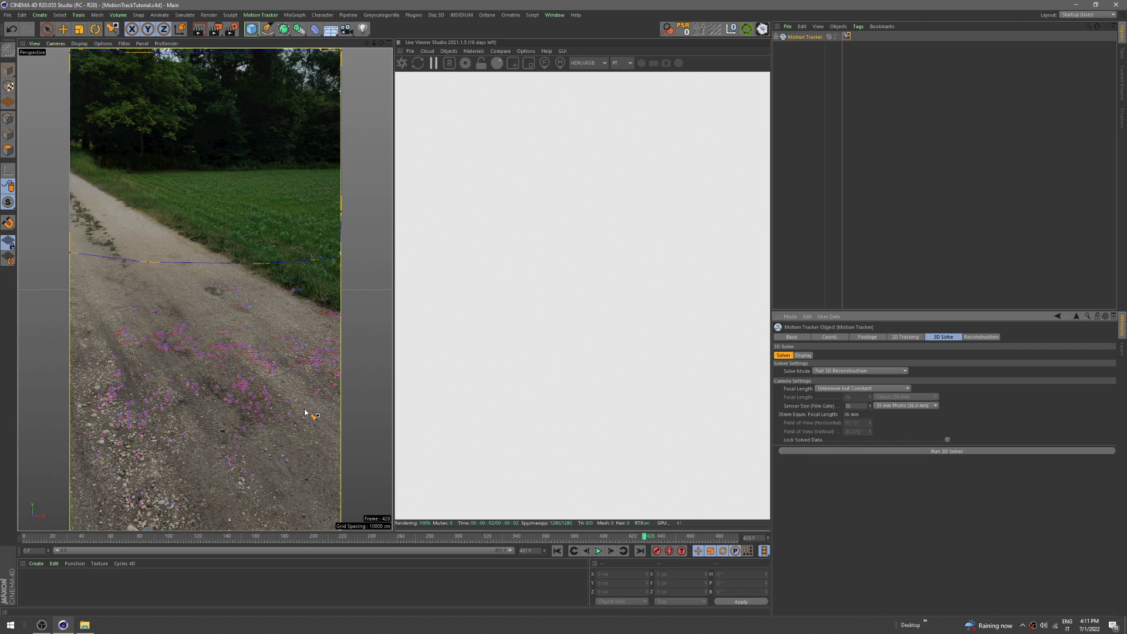
{"action": "left_click", "coordinate": [936, 453]}
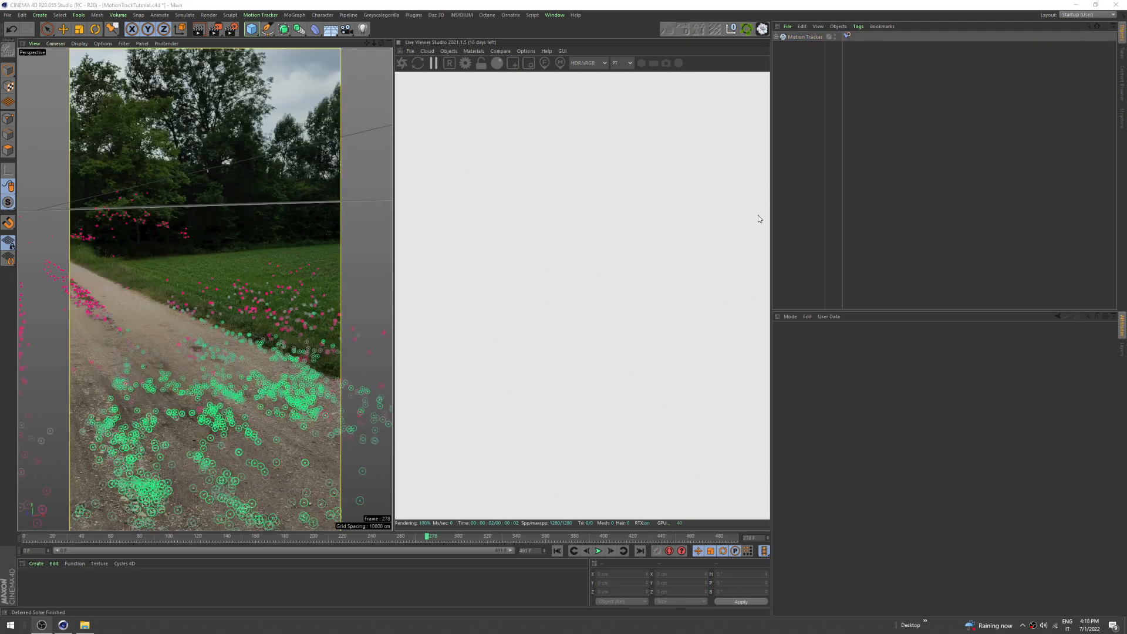
{"action": "left_click", "coordinate": [802, 37]}
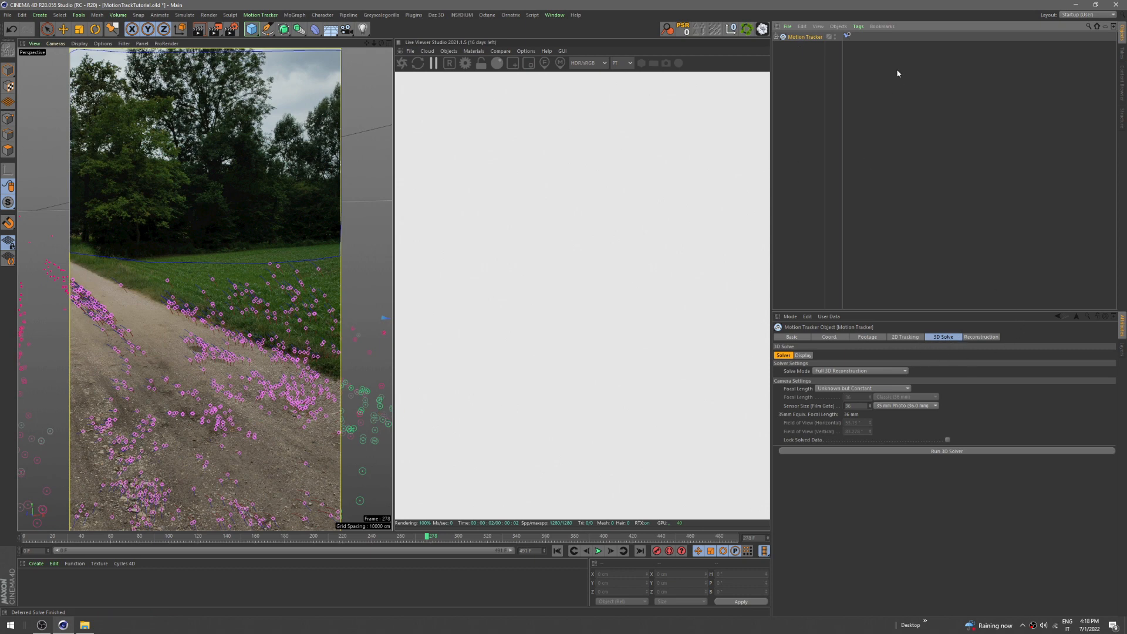
{"action": "left_click", "coordinate": [810, 51]}
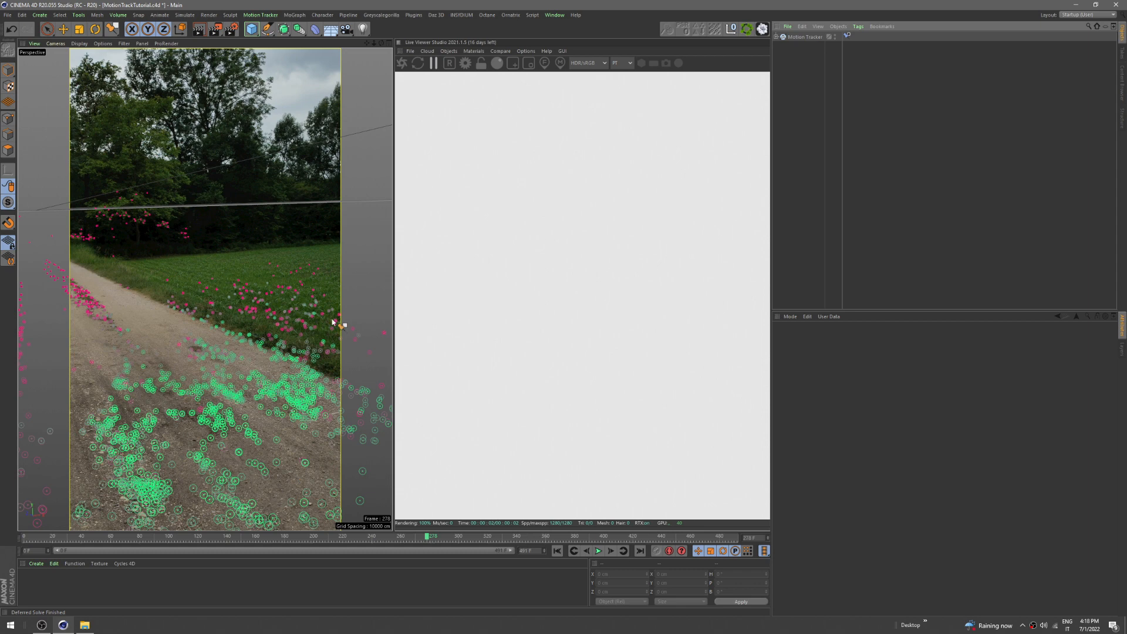
{"action": "left_click", "coordinate": [252, 15]}
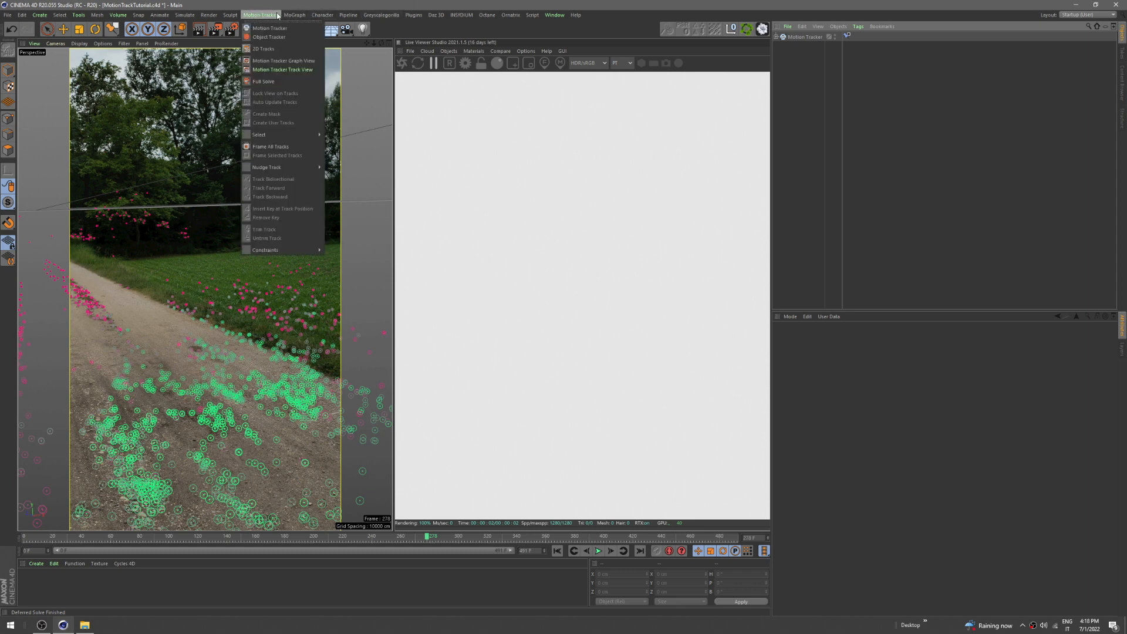
{"action": "mouse_move", "coordinate": [311, 250]}
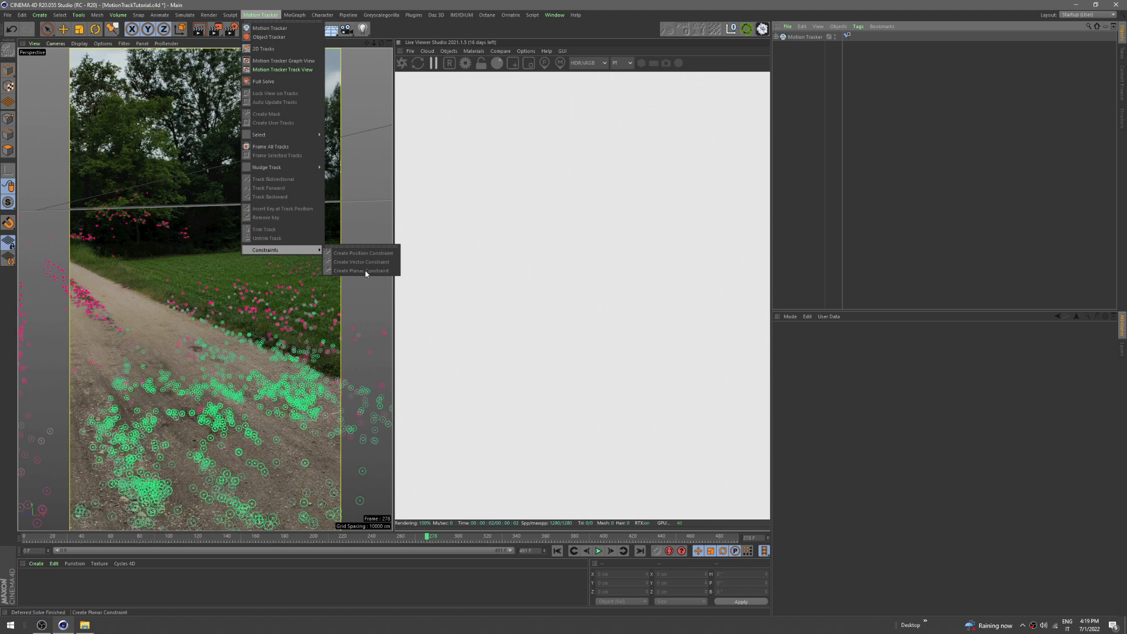
Create a planar constraint on the Motion Tracker from three feature points on the dirt road at about frame 286
{"action": "left_click", "coordinate": [805, 40]}
{"action": "left_click", "coordinate": [805, 38]}
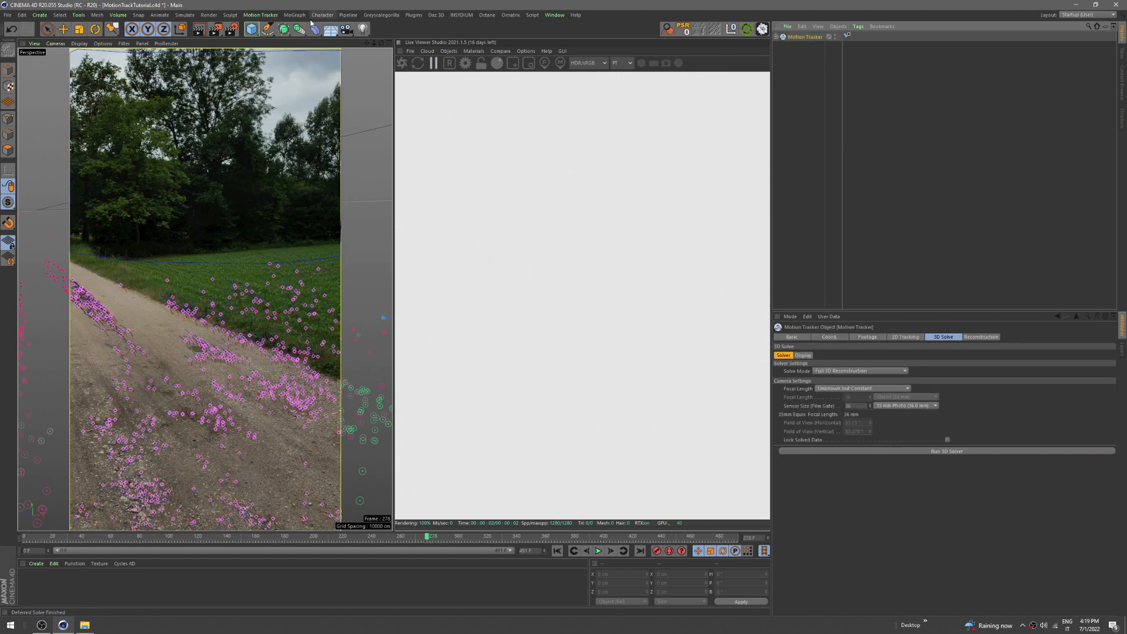
{"action": "left_click", "coordinate": [259, 16]}
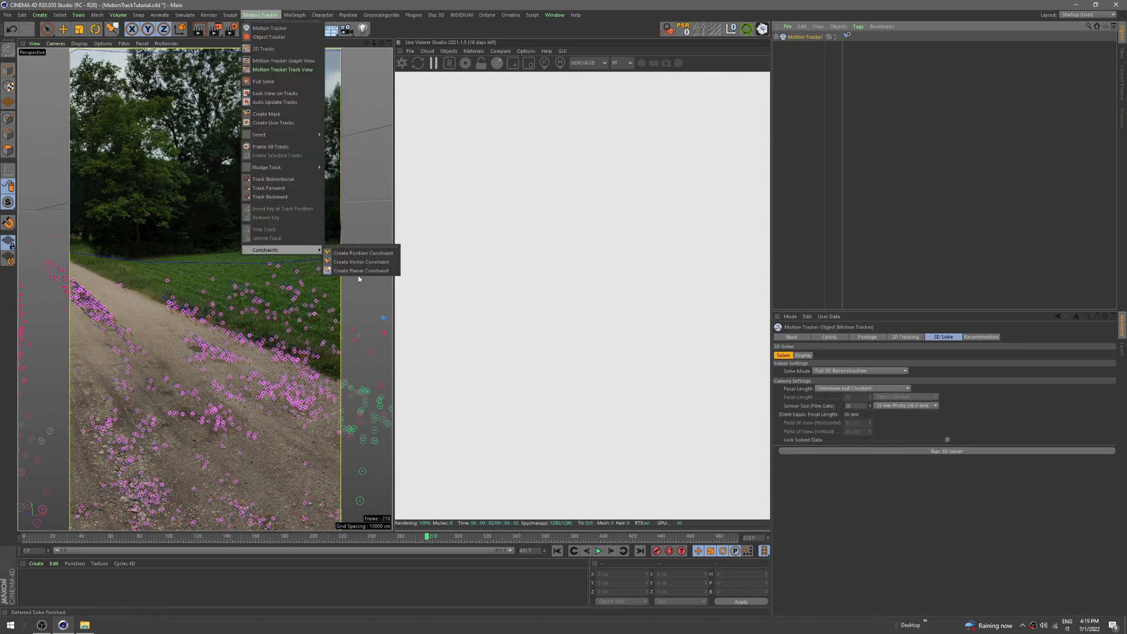
{"action": "left_click", "coordinate": [360, 271]}
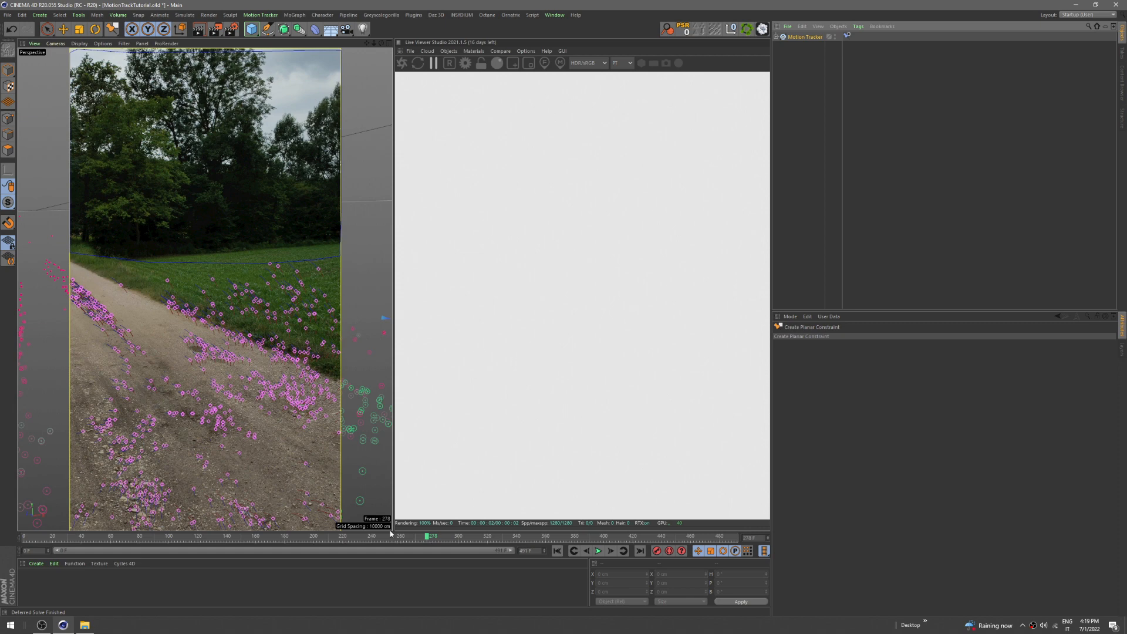
{"action": "left_click", "coordinate": [478, 538]}
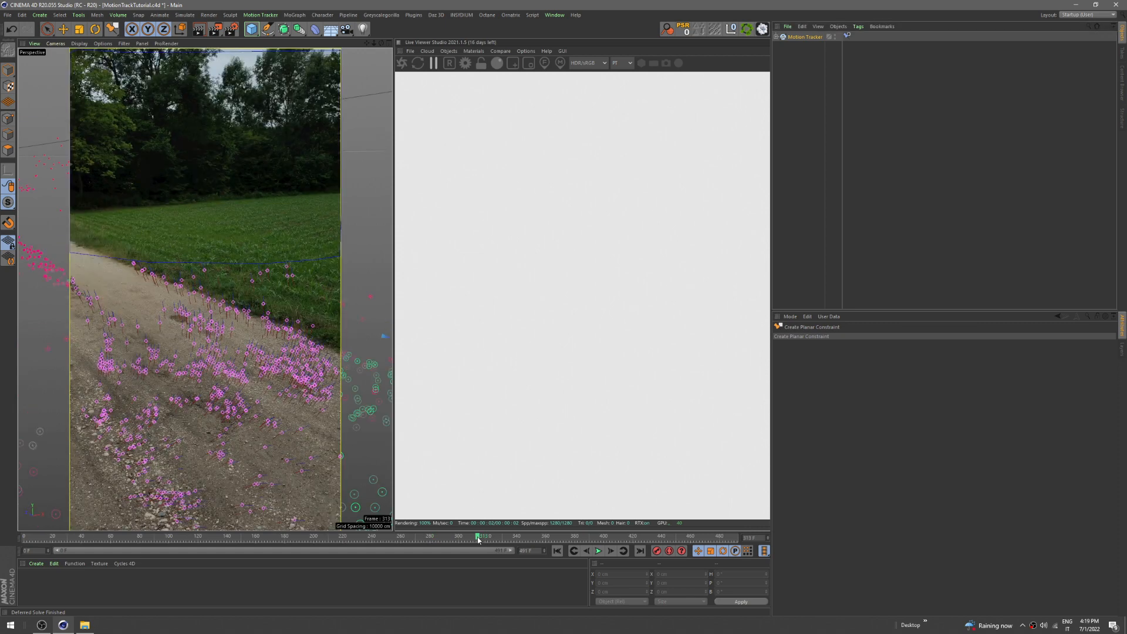
{"action": "left_click", "coordinate": [439, 538]}
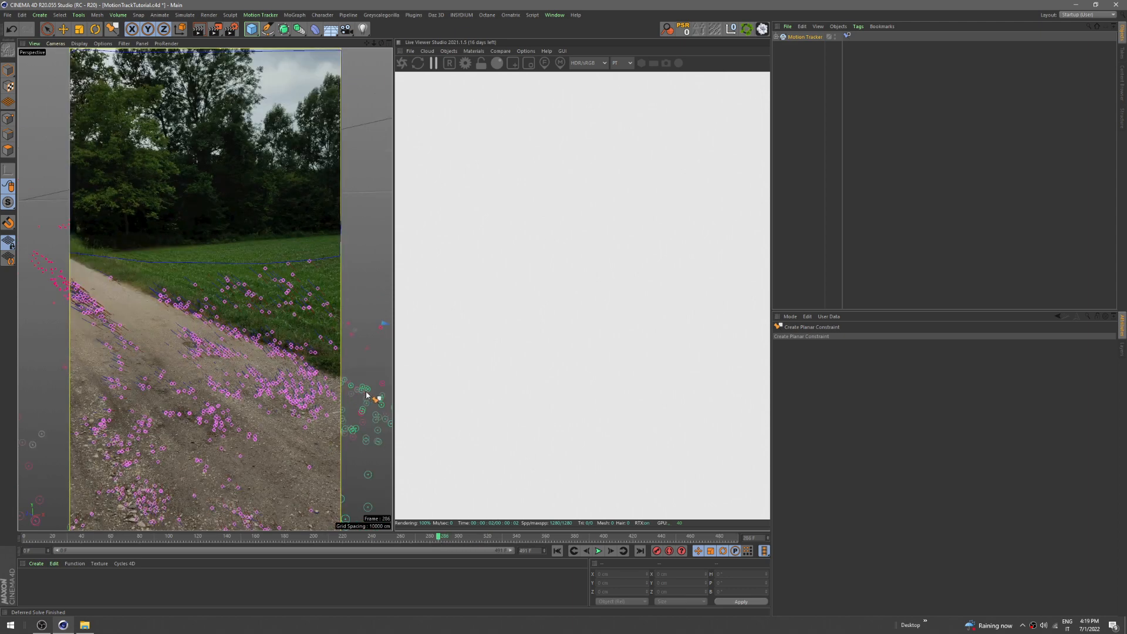
{"action": "left_click", "coordinate": [121, 368]}
{"action": "left_click", "coordinate": [242, 456]}
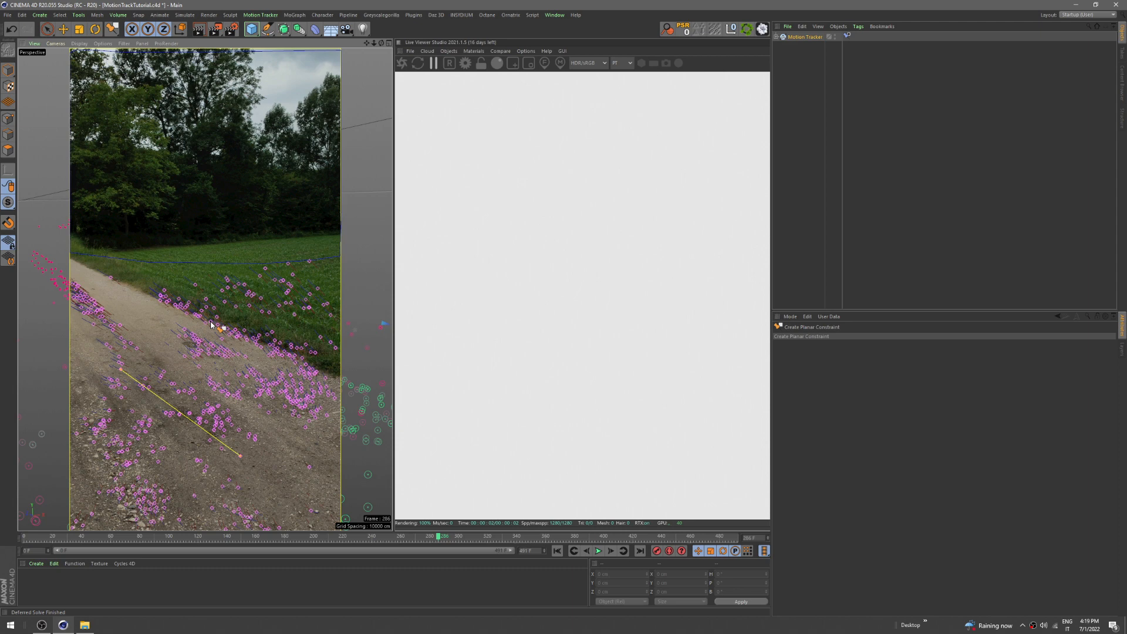
{"action": "left_click", "coordinate": [211, 322]}
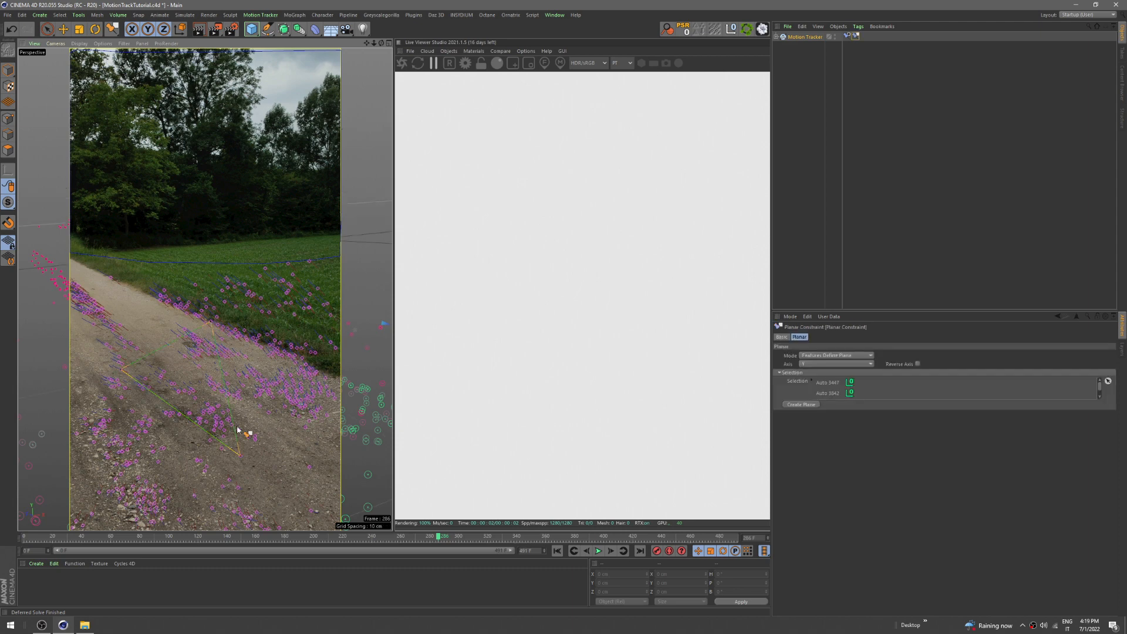
{"action": "scroll", "coordinate": [839, 394], "scroll_direction": "down", "scroll_amount": 1}
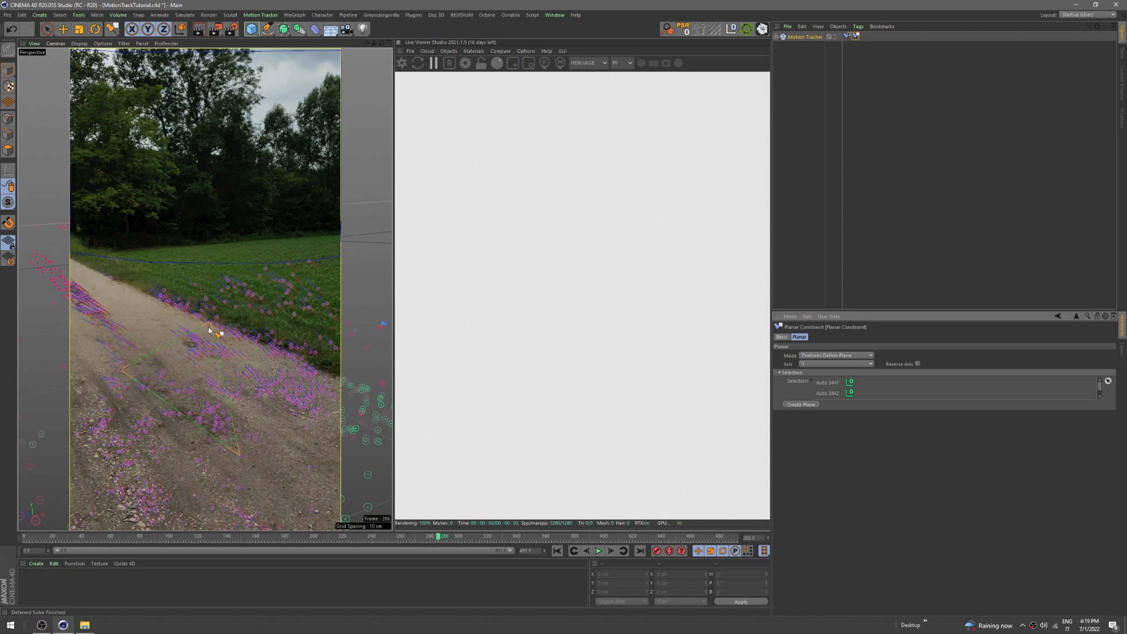
Create a plane from the planar constraint and enlarge its width and height at frame 0 to cover most of the road
{"action": "left_click", "coordinate": [800, 405]}
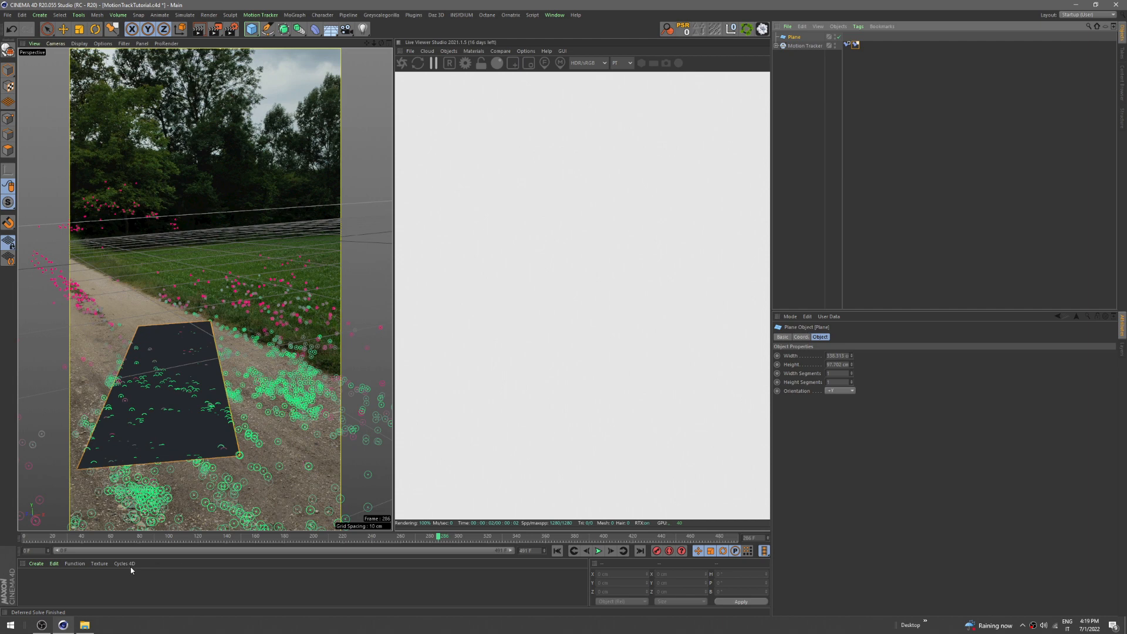
{"action": "left_click", "coordinate": [558, 551]}
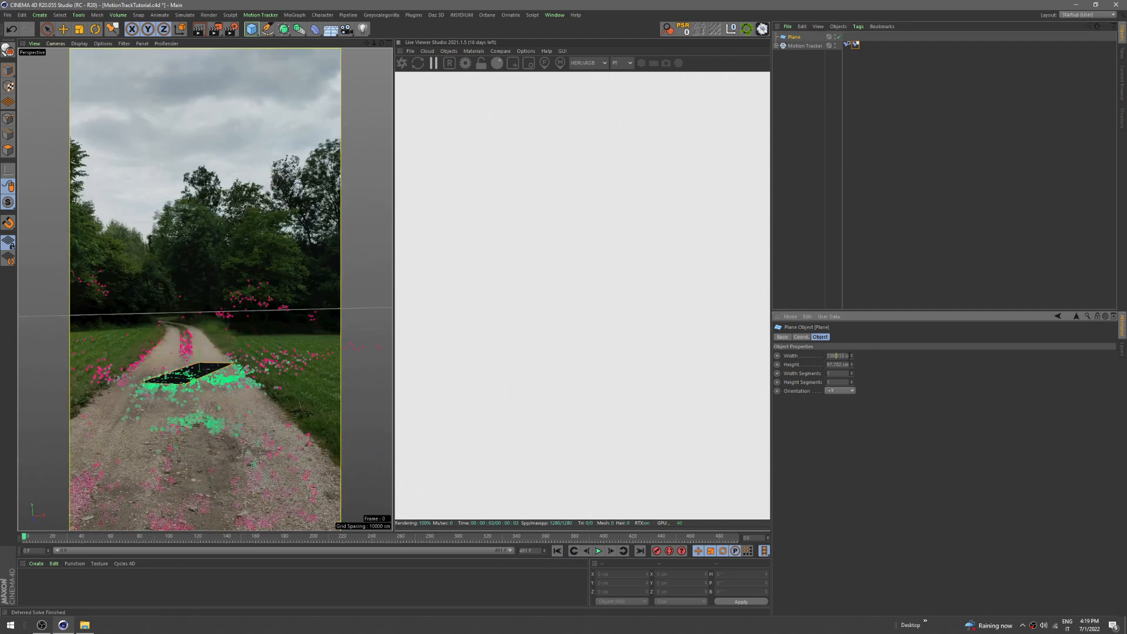
{"action": "mouse_move", "coordinate": [851, 356]}
{"action": "left_mouse_down"}
{"action": "mouse_move", "coordinate": [871, 375]}
{"action": "mouse_move", "coordinate": [854, 352]}
{"action": "left_mouse_up"}
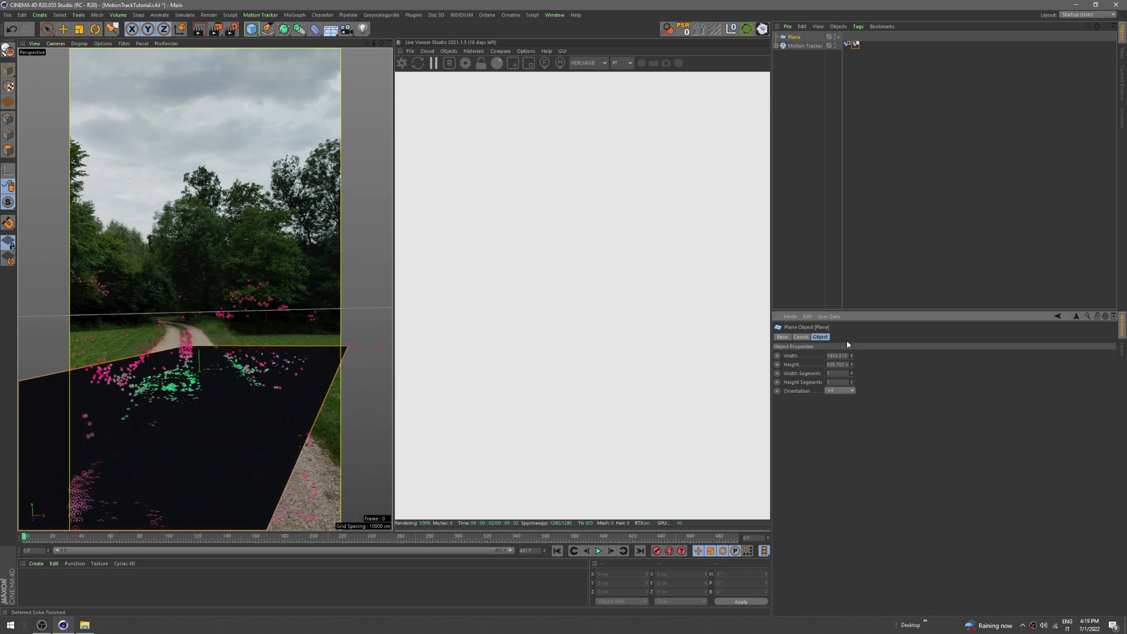
Adjust the plane's heading rotation so its edges line up with the road in the footage
{"action": "left_click", "coordinate": [801, 336]}
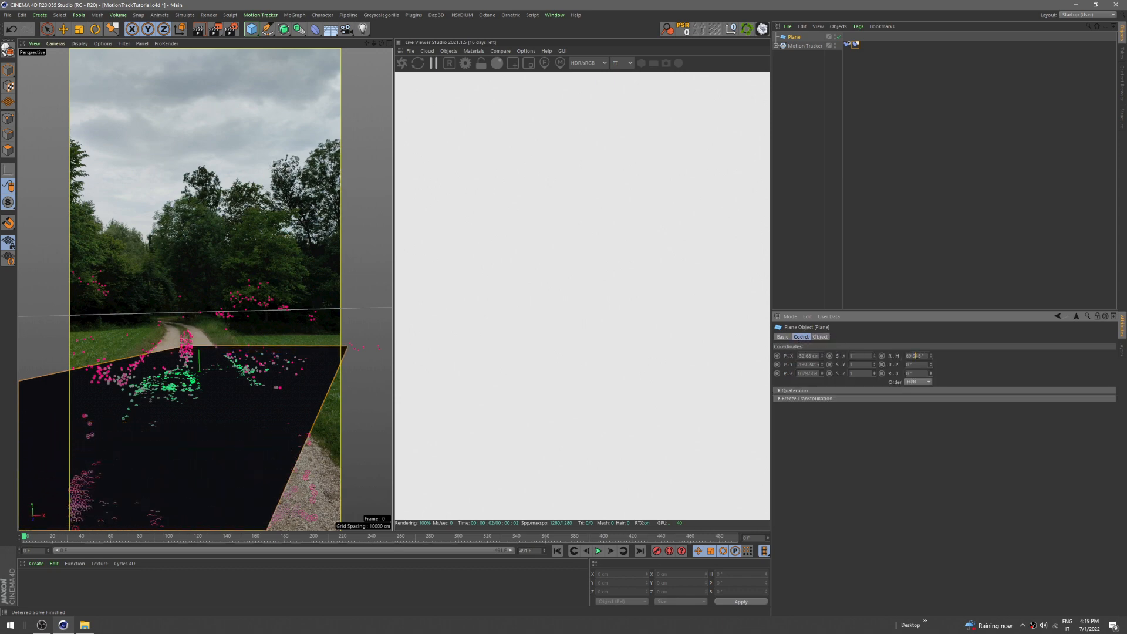
{"action": "scroll", "coordinate": [917, 355], "scroll_direction": "up", "scroll_amount": 5}
{"action": "scroll", "coordinate": [917, 355], "scroll_direction": "up", "scroll_amount": 10}
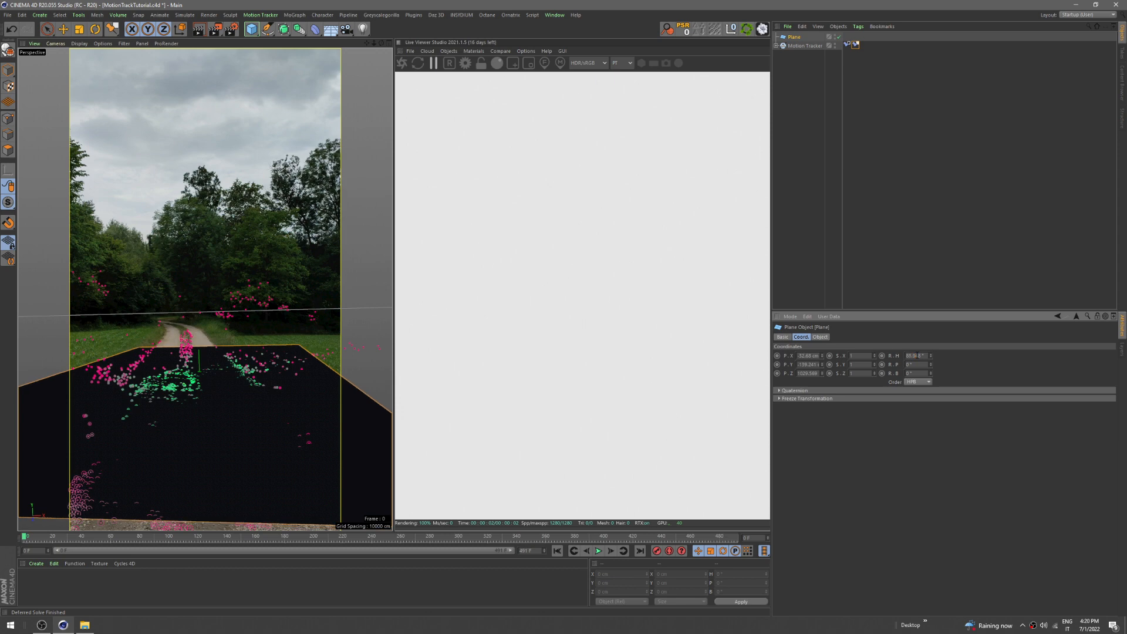
{"action": "scroll", "coordinate": [915, 356], "scroll_direction": "up", "scroll_amount": 2}
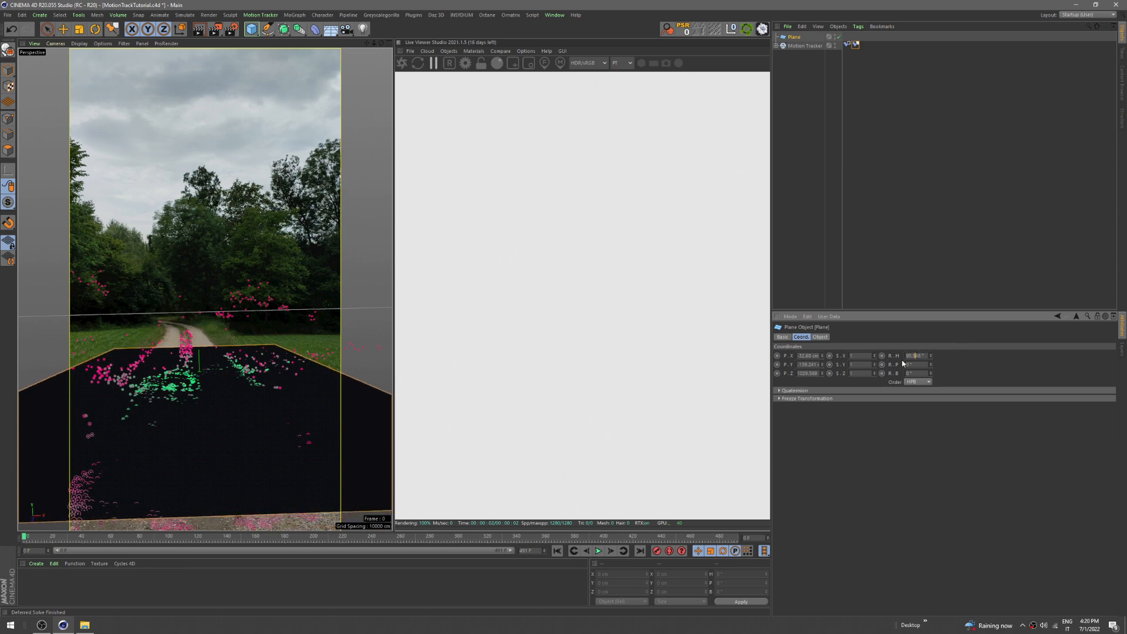
Increase the plane's width and height further so it covers the whole foreground ground area
{"action": "left_click", "coordinate": [821, 336]}
{"action": "scroll", "coordinate": [853, 358], "scroll_direction": "up", "scroll_amount": 10}
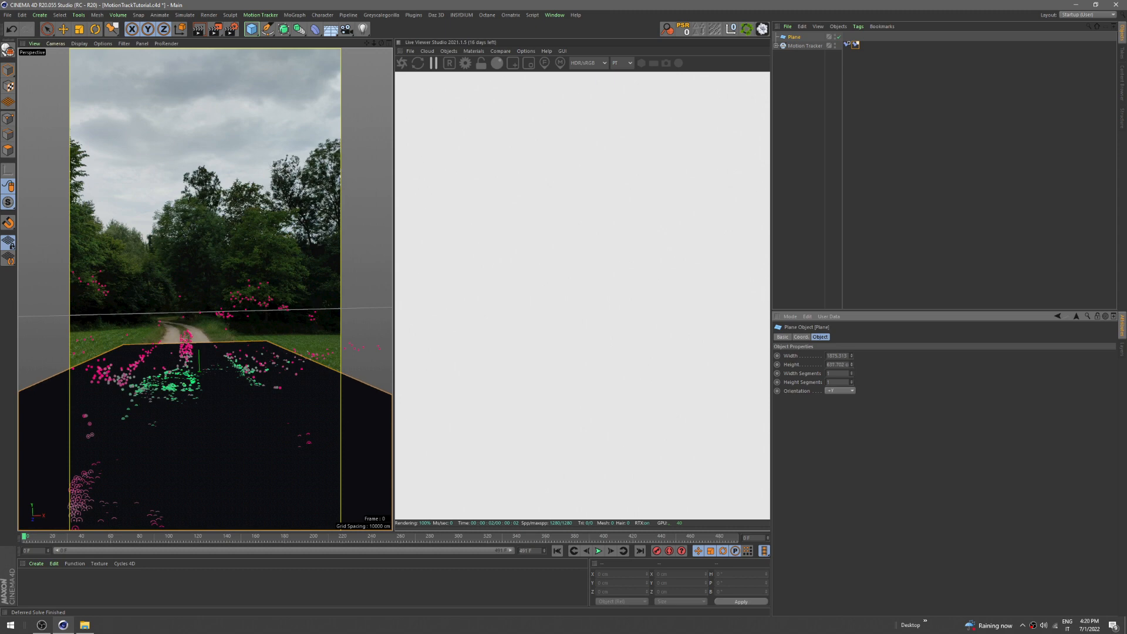
{"action": "scroll", "coordinate": [851, 364], "scroll_direction": "up", "scroll_amount": 12}
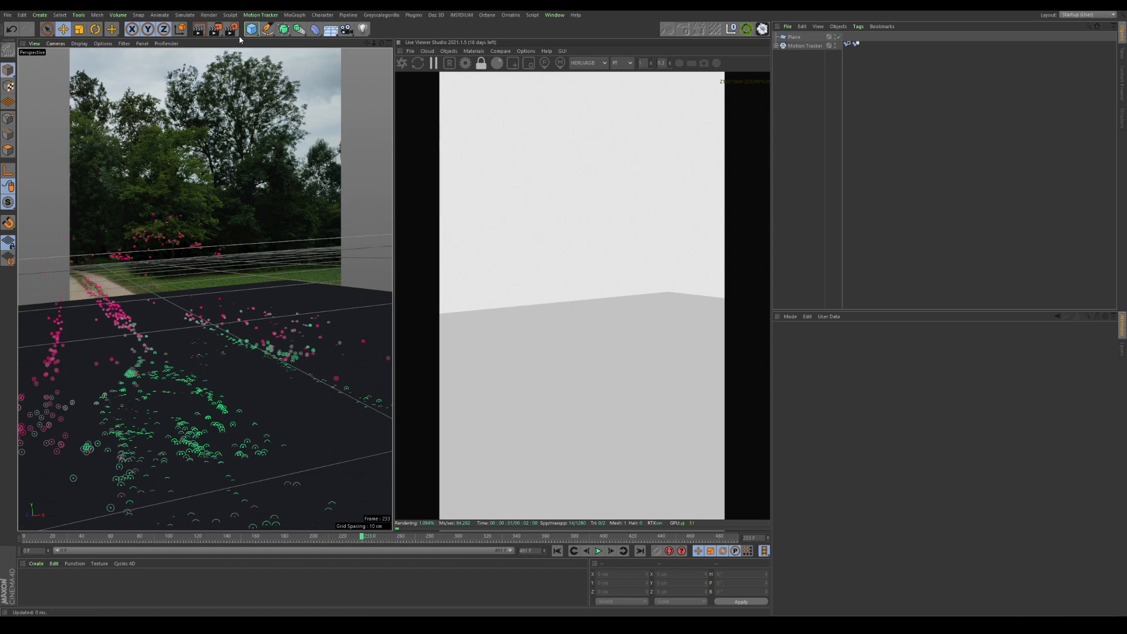
Set the render output to a manual frame range from 0 to 491
{"action": "left_click", "coordinate": [232, 30]}
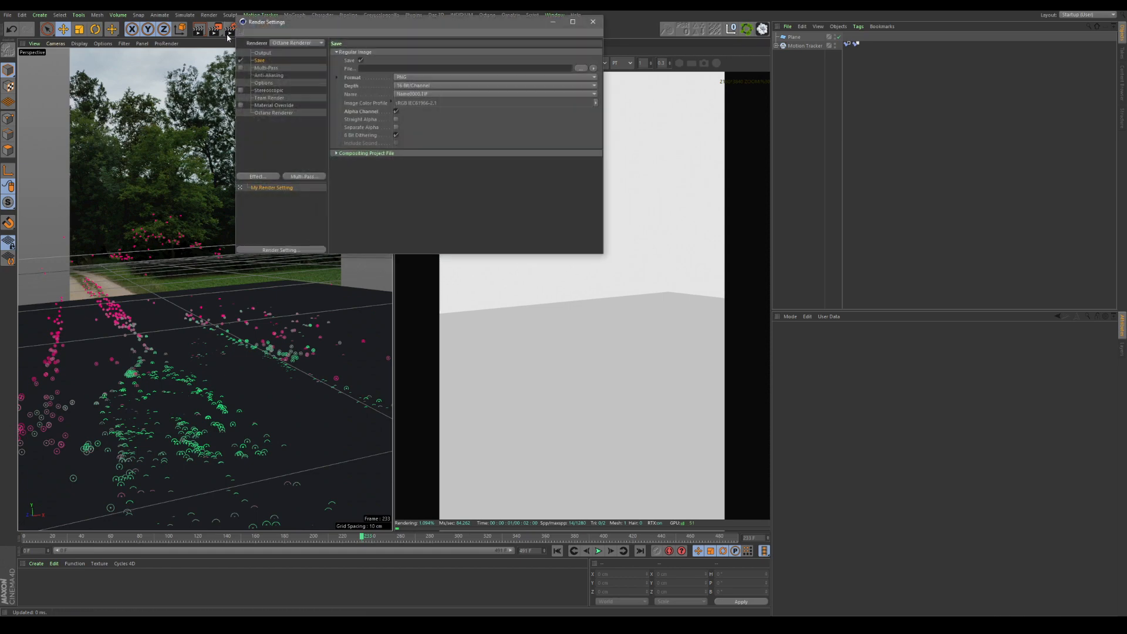
{"action": "left_click_drag", "start_coordinate": [259, 28], "coordinate": [258, 79]}
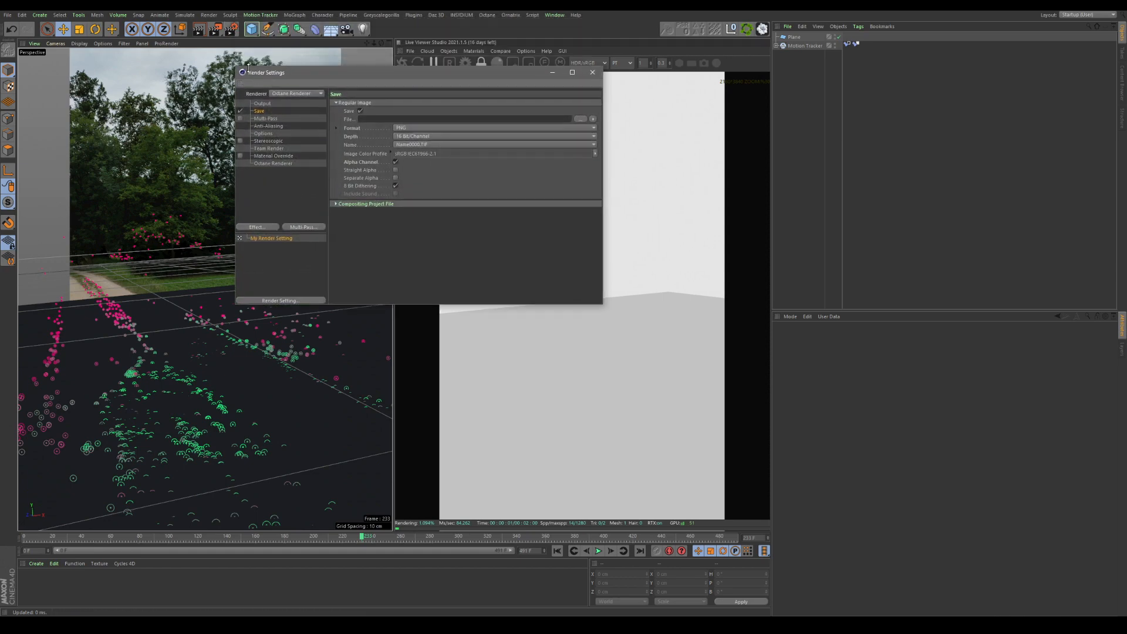
{"action": "left_click", "coordinate": [261, 104]}
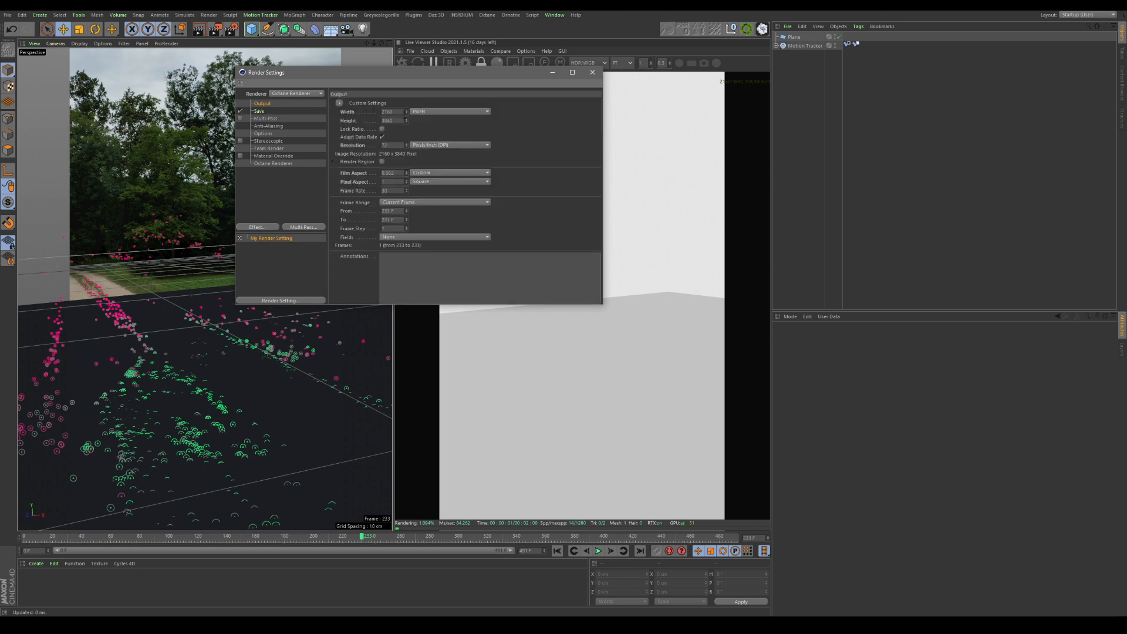
{"action": "key", "text": "Tab"}
{"action": "double_click", "coordinate": [397, 212]}
{"action": "type", "text": "0"}
{"action": "double_click", "coordinate": [392, 220]}
{"action": "type", "text": "491"}
{"action": "double_click", "coordinate": [388, 190]}
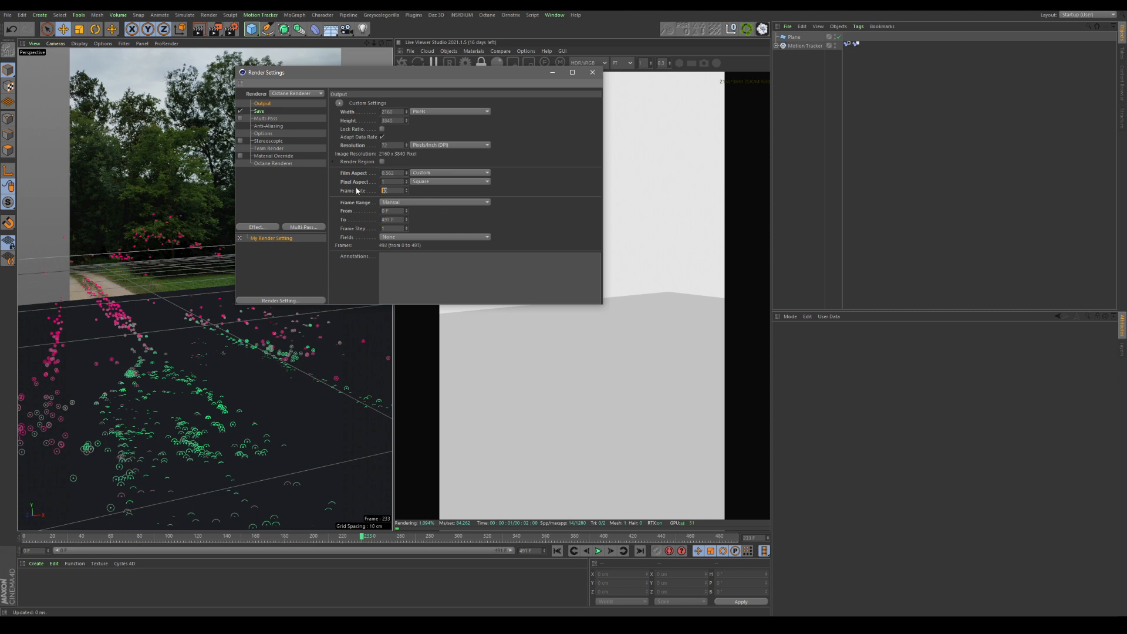
Review the render save options, including file format, bit depth and alpha channel, and close the render settings
{"action": "left_click", "coordinate": [254, 112]}
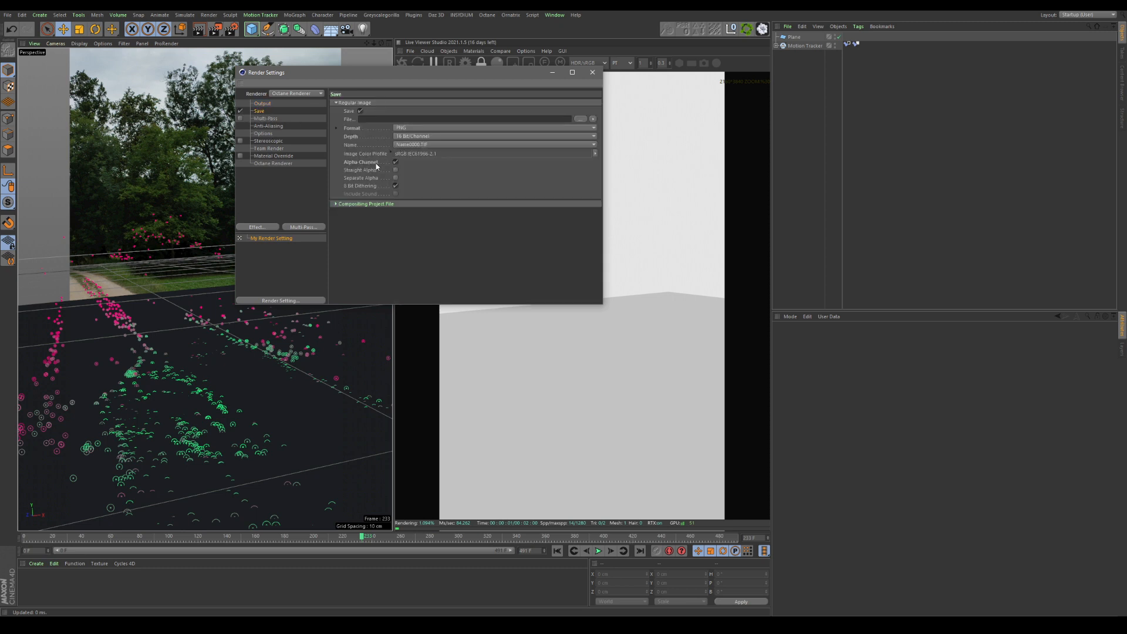
{"action": "left_click", "coordinate": [421, 128]}
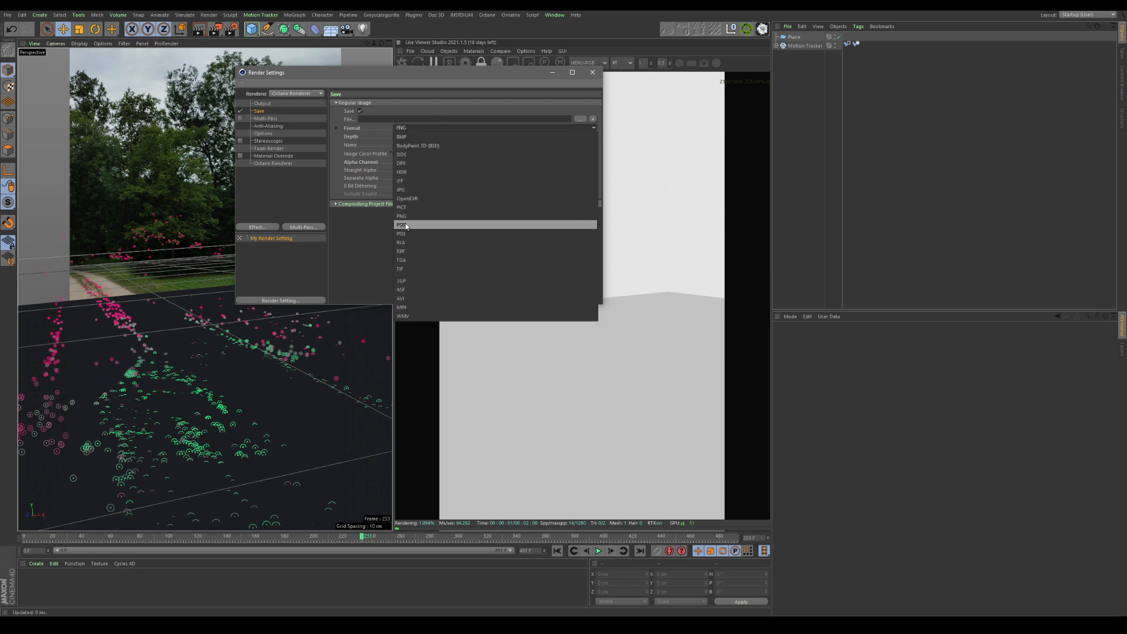
{"action": "left_click", "coordinate": [502, 83]}
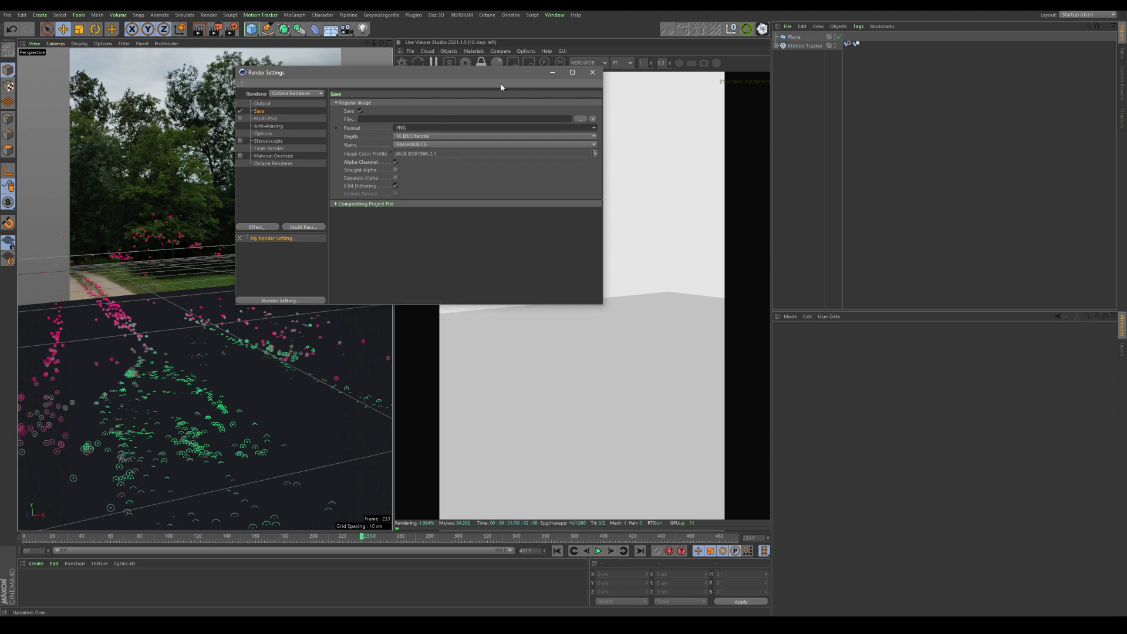
{"action": "left_click", "coordinate": [592, 72]}
Restart the Octane Live Viewer render and enable the alpha channel in the path tracing kernel settings
{"action": "left_click", "coordinate": [402, 62]}
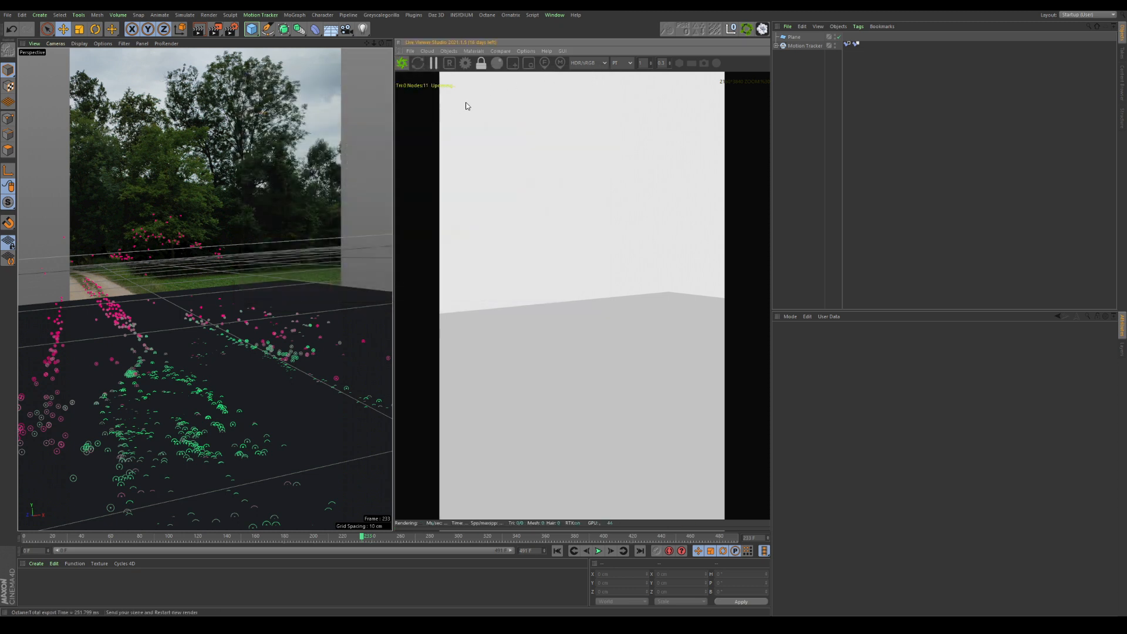
{"action": "left_click", "coordinate": [467, 68]}
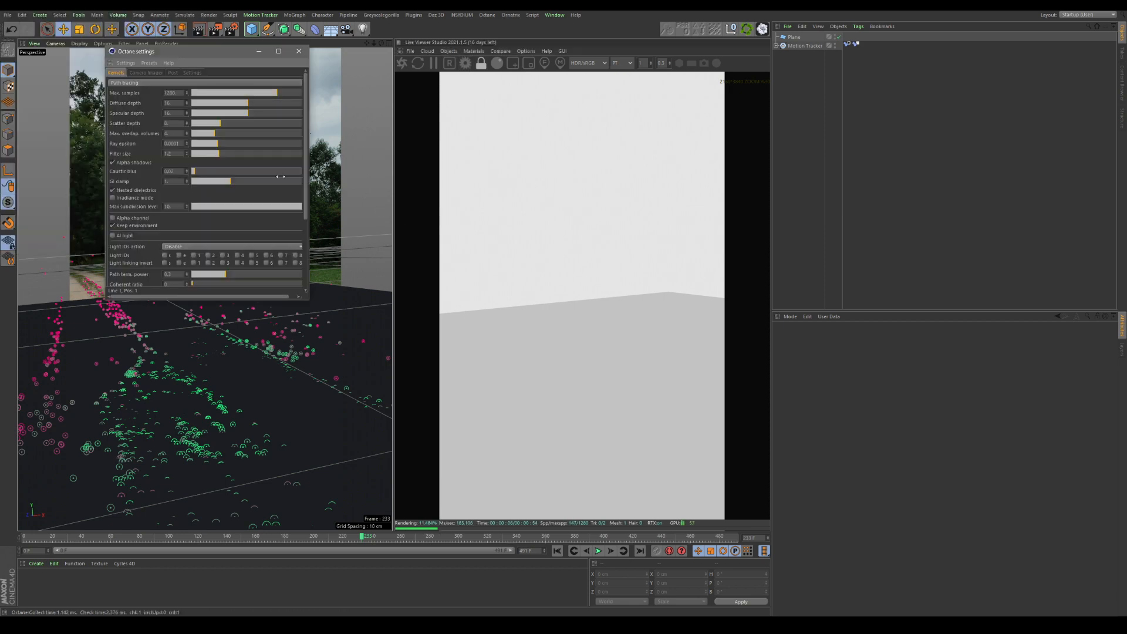
{"action": "left_click", "coordinate": [112, 218]}
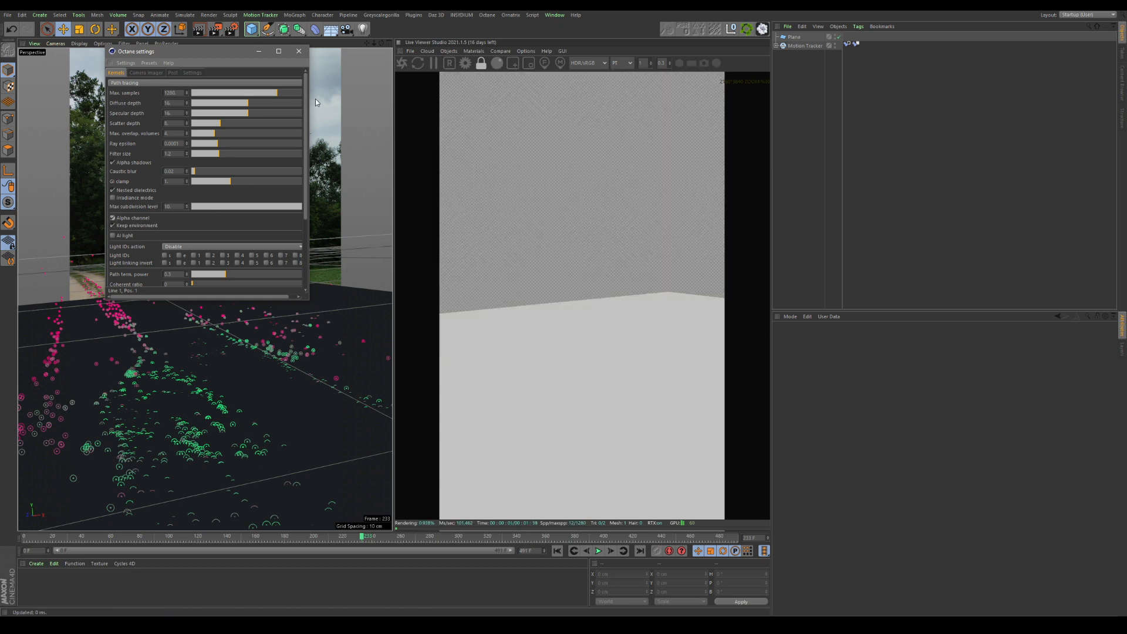
{"action": "left_click", "coordinate": [301, 53]}
Unlock the Live Viewer's render resolution and enlarge the preview of the plane
{"action": "left_click", "coordinate": [483, 63]}
{"action": "scroll", "coordinate": [584, 309], "scroll_direction": "up", "scroll_amount": 4}
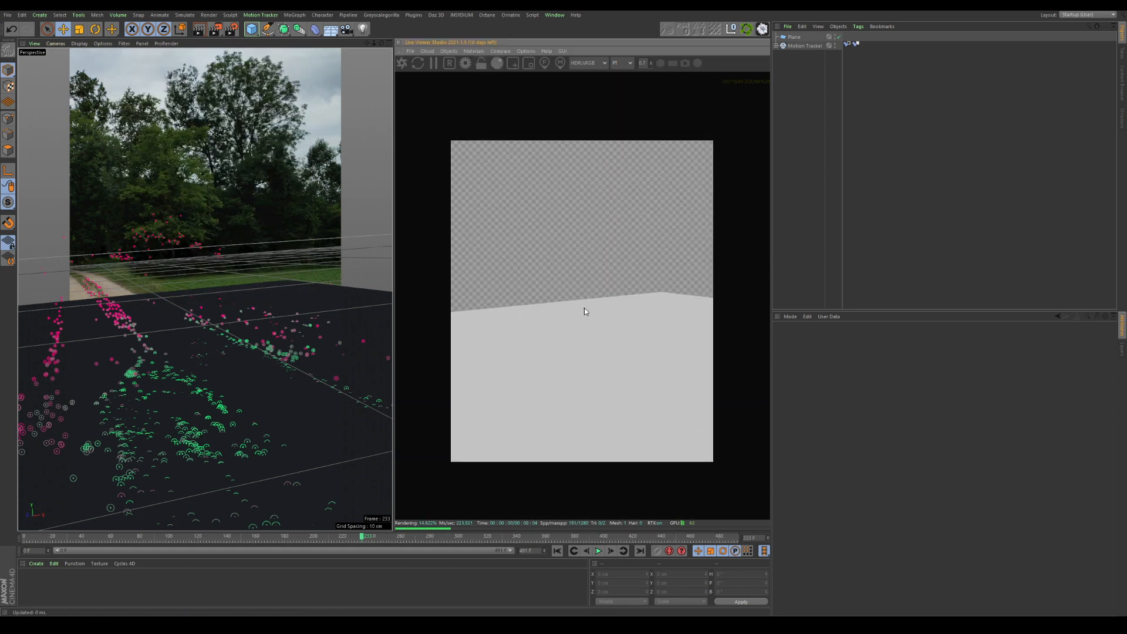
{"action": "scroll", "coordinate": [584, 308], "scroll_direction": "up", "scroll_amount": 3}
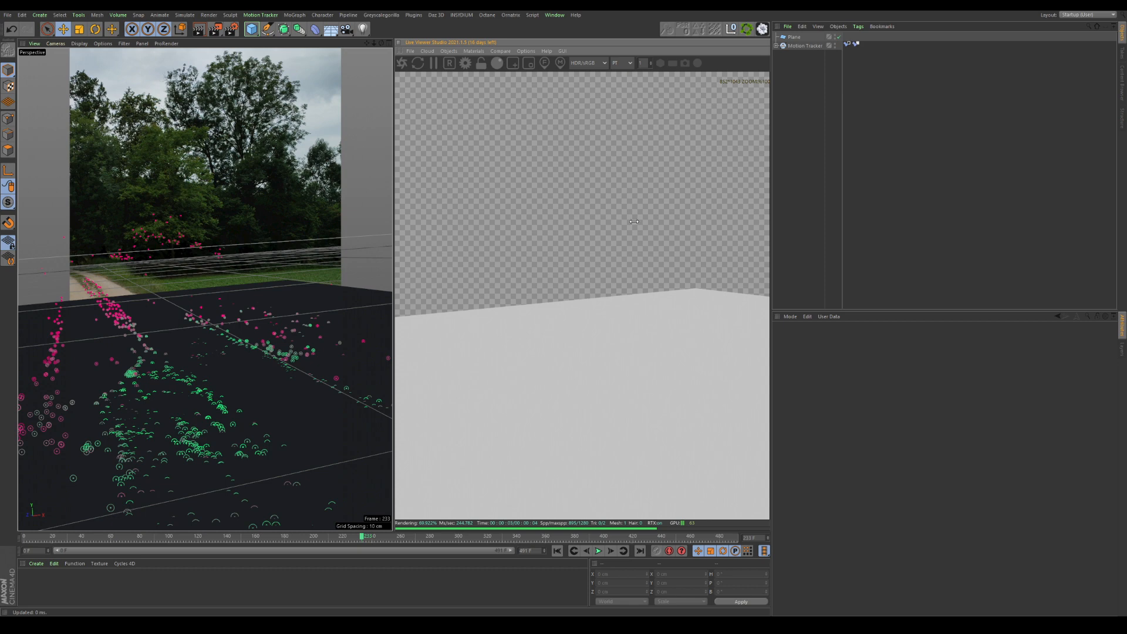
Create a background object from the Motion Tracker's footage and open the color settings of its material
{"action": "left_click", "coordinate": [800, 46]}
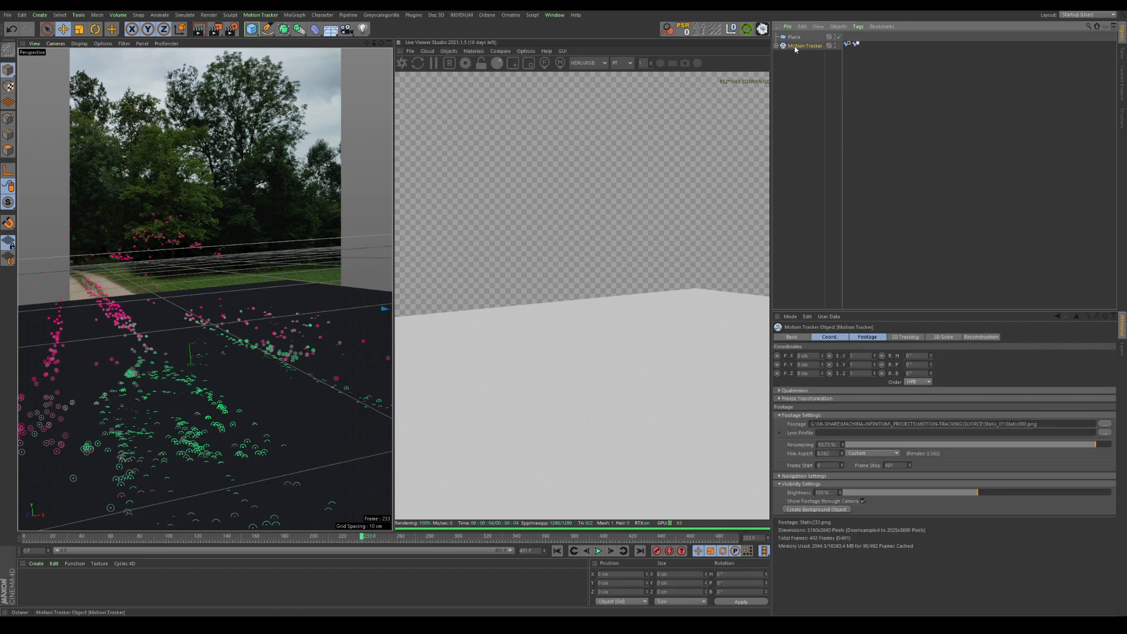
{"action": "left_click", "coordinate": [827, 510]}
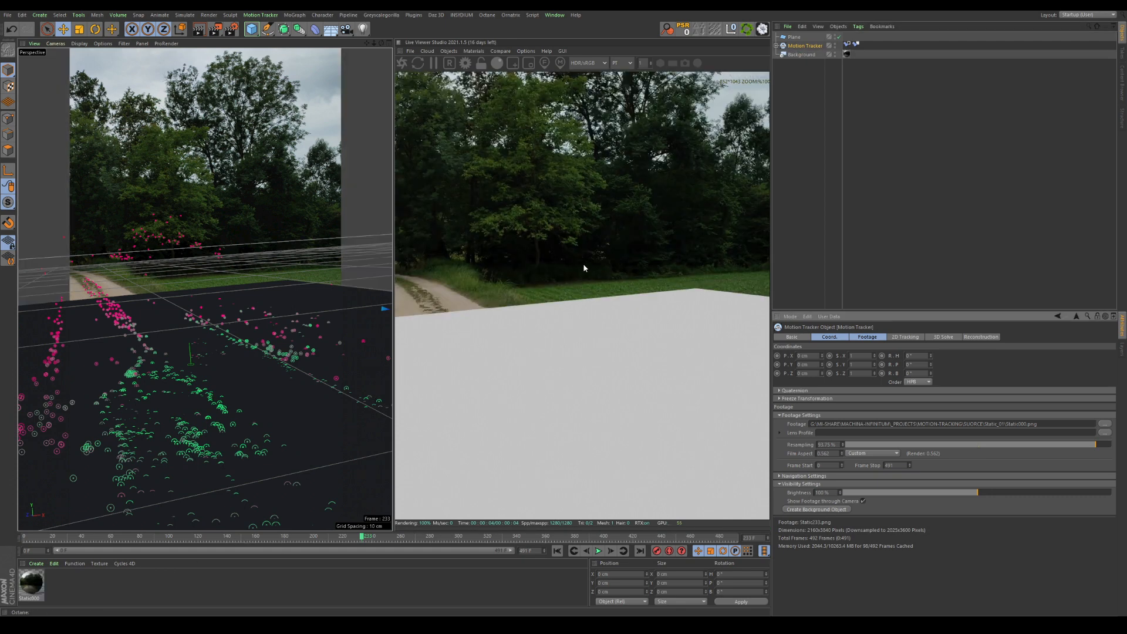
{"action": "left_click", "coordinate": [32, 583]}
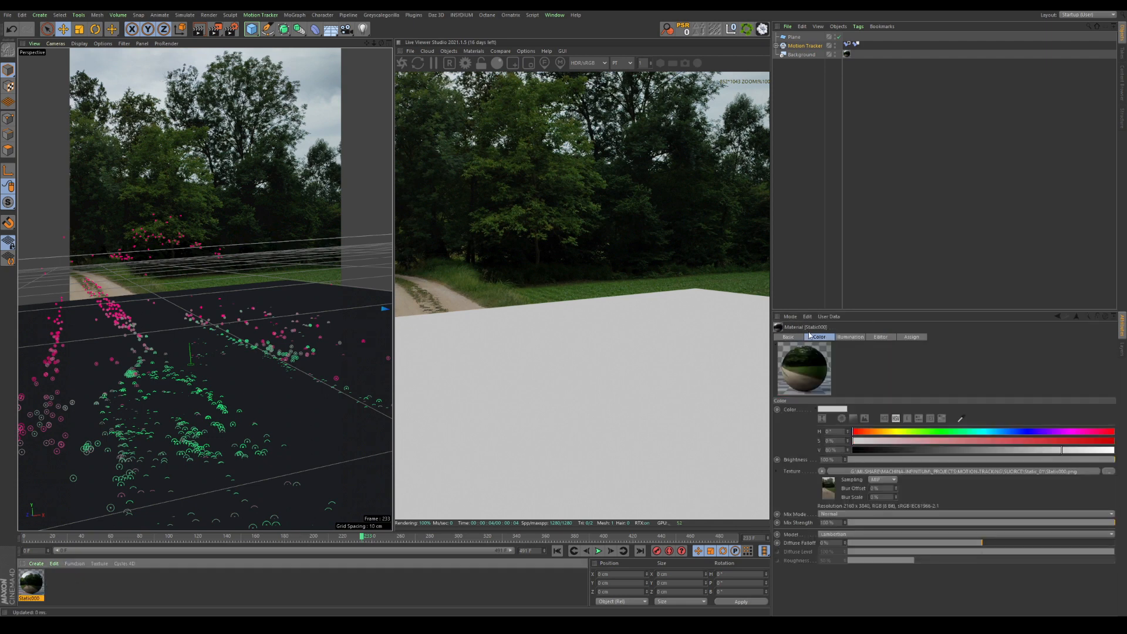
Convert the footage material to an Octane material and open the animation settings of its diffuse image texture
{"action": "left_click", "coordinate": [473, 51]}
{"action": "left_click", "coordinate": [492, 103]}
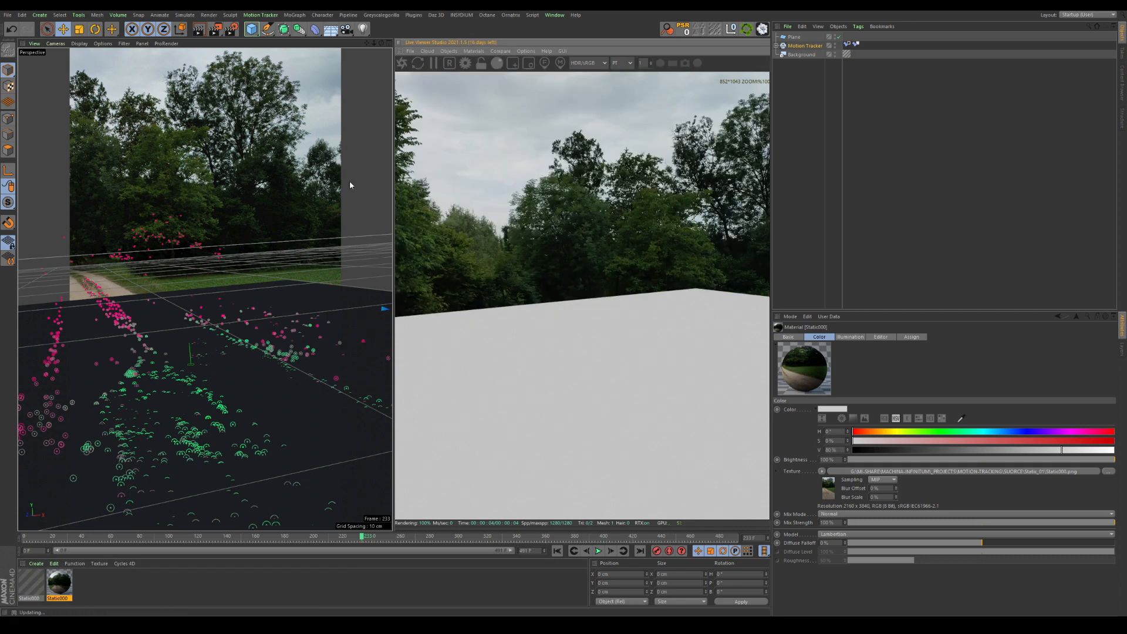
{"action": "double_click", "coordinate": [26, 587]}
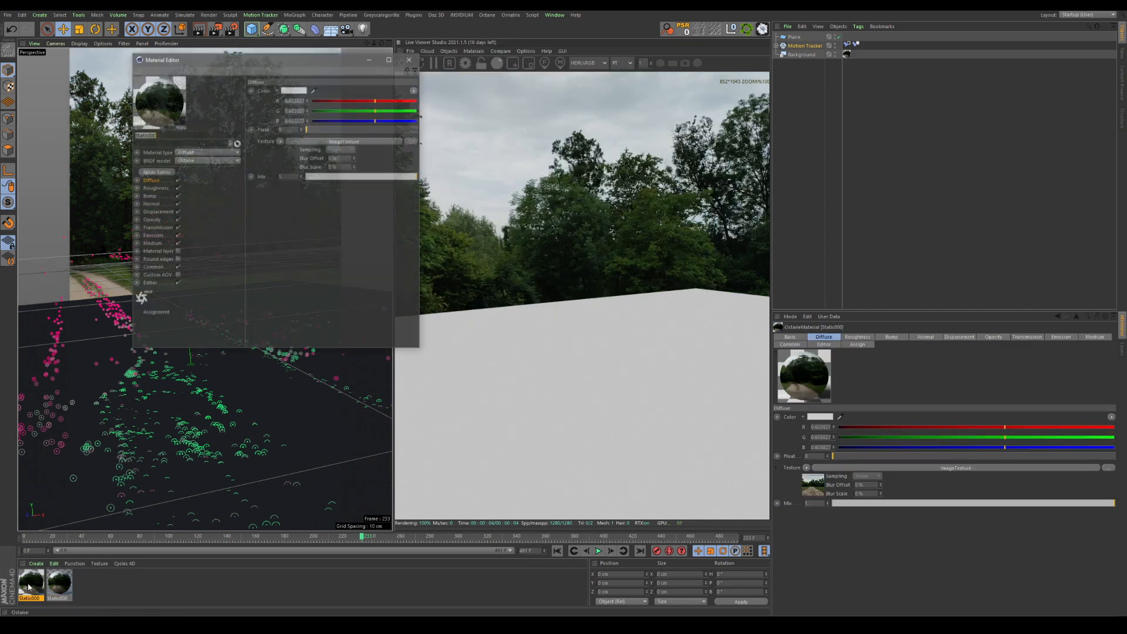
{"action": "left_click_drag", "start_coordinate": [305, 59], "coordinate": [881, 74]}
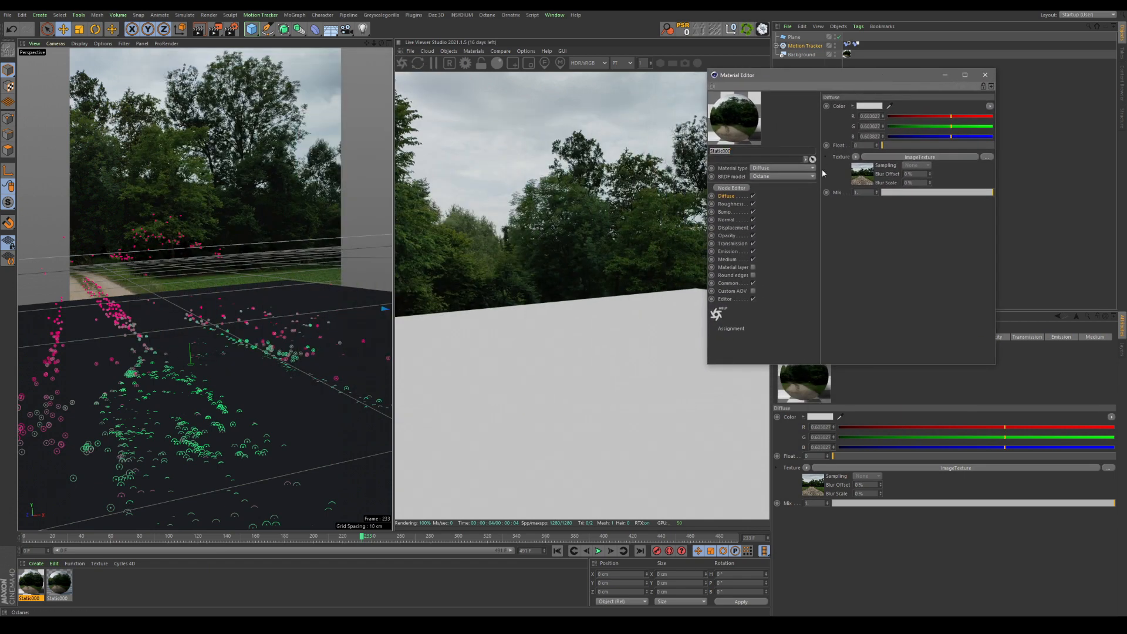
{"action": "left_click", "coordinate": [731, 187]}
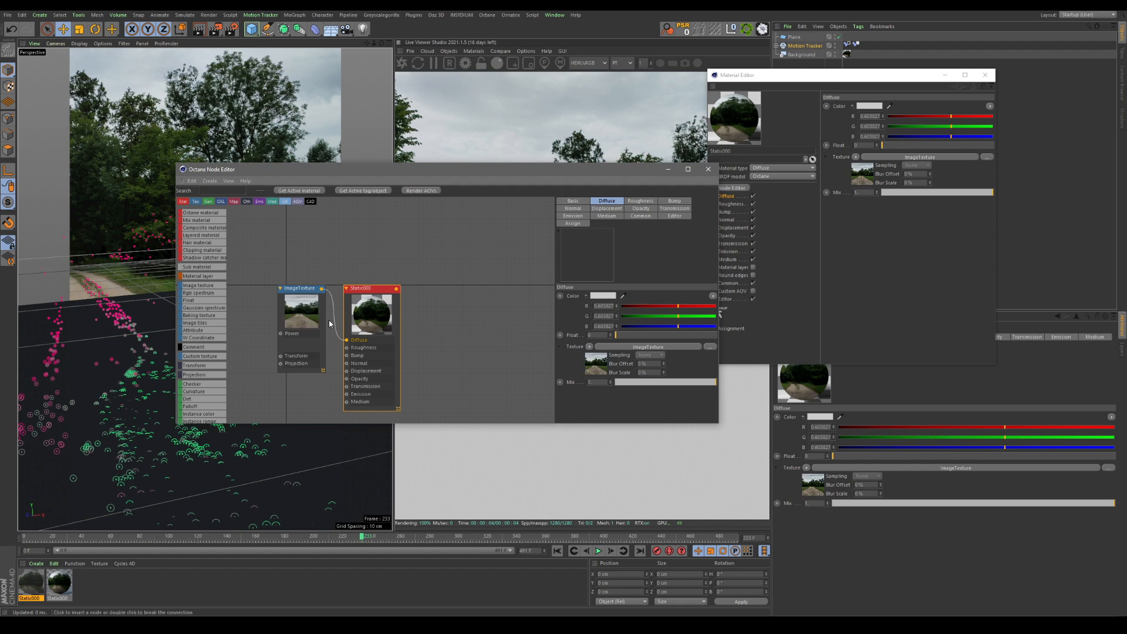
{"action": "left_click", "coordinate": [708, 169]}
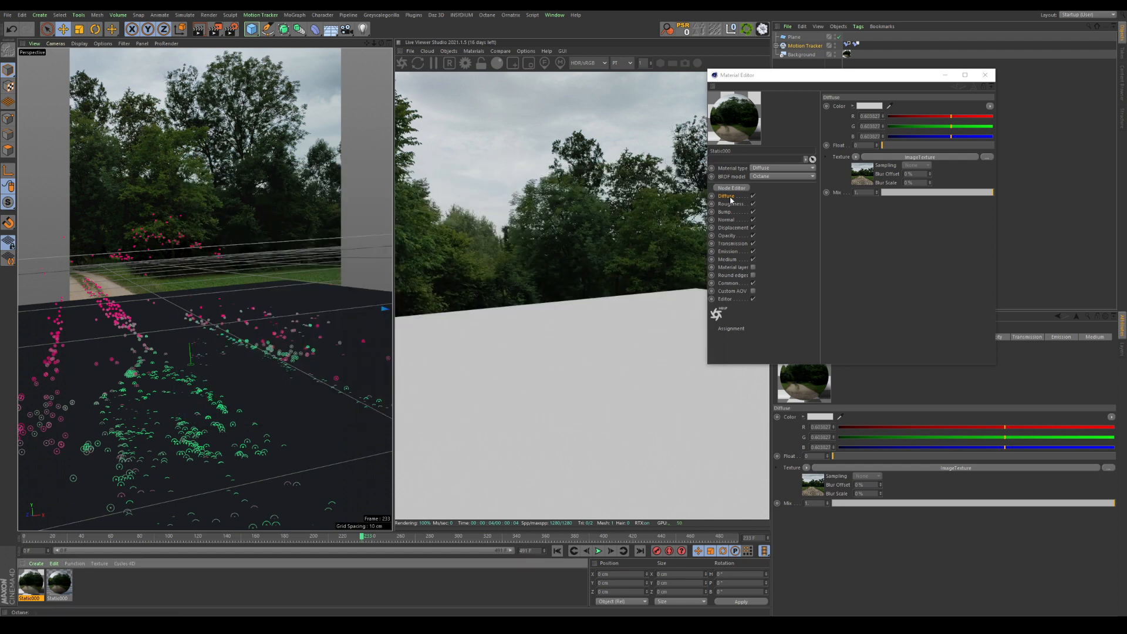
{"action": "left_click", "coordinate": [920, 157]}
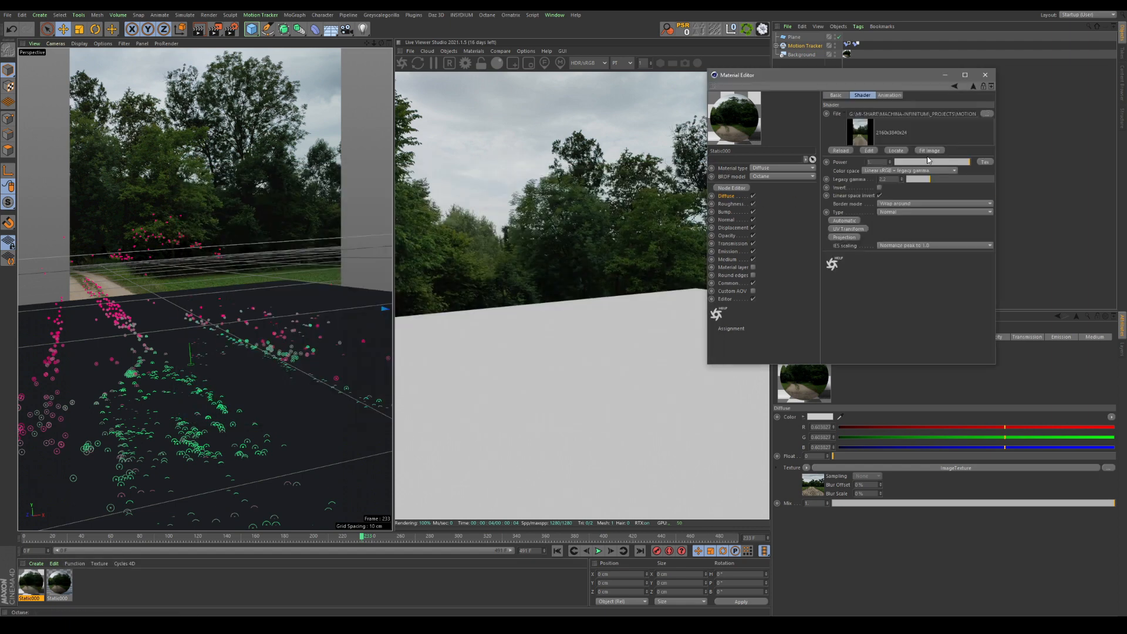
{"action": "left_click", "coordinate": [886, 95]}
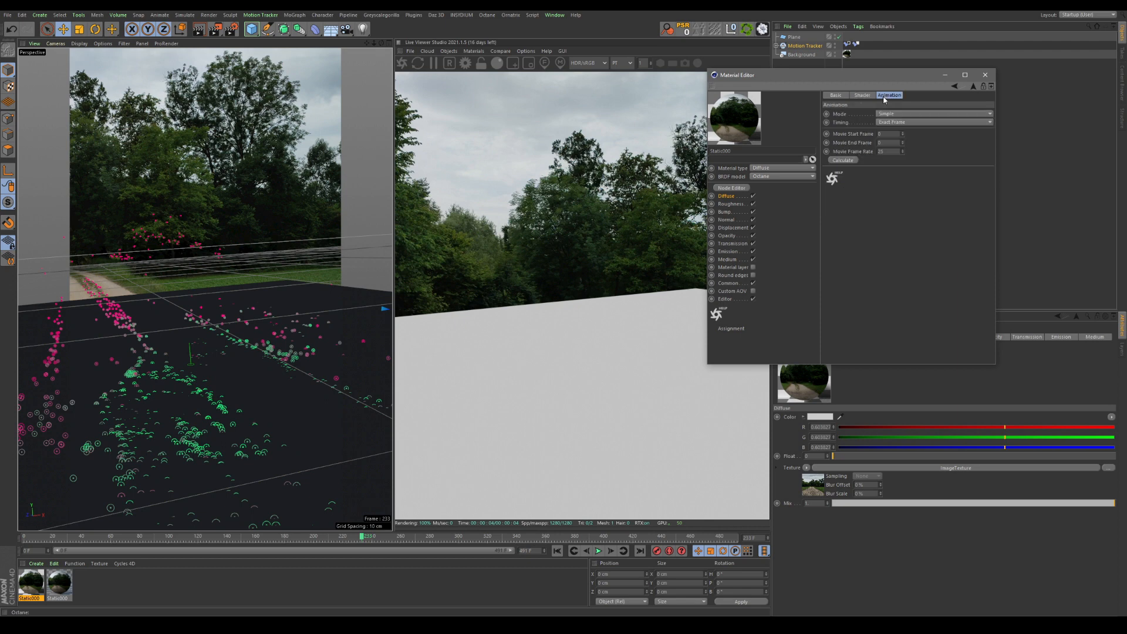
Check the first and last frame numbers of the image sequence in the Static_01 folder in File Explorer
{"action": "double_click", "coordinate": [882, 134]}
{"action": "left_click", "coordinate": [103, 624]}
{"action": "left_click", "coordinate": [74, 591]}
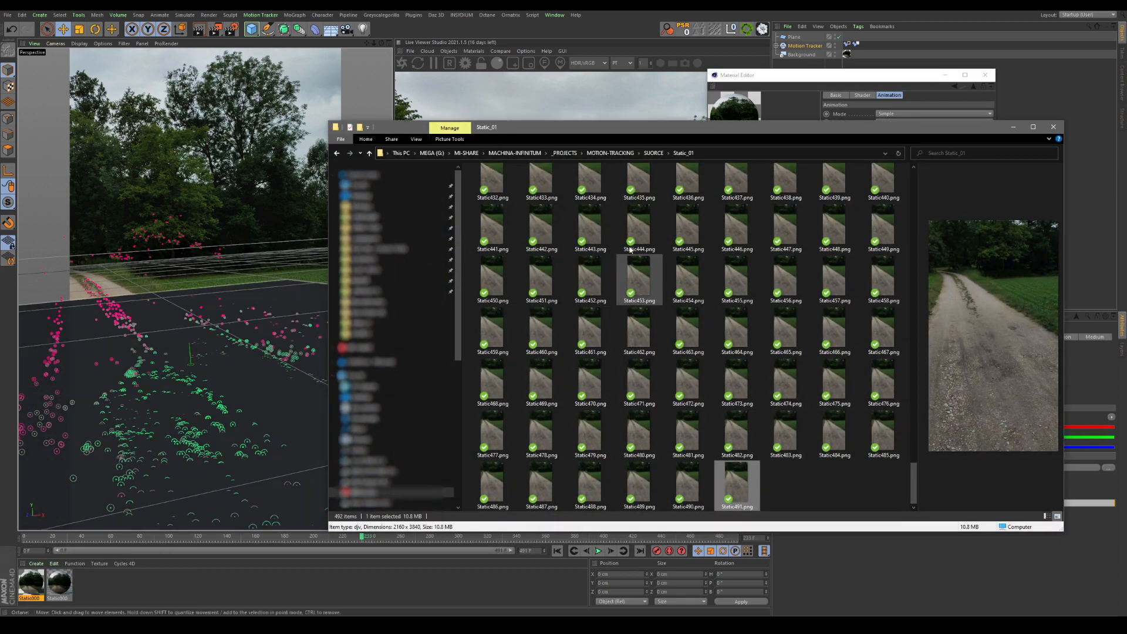
{"action": "left_click_drag", "start_coordinate": [913, 484], "coordinate": [913, 176]}
{"action": "left_click", "coordinate": [480, 190]}
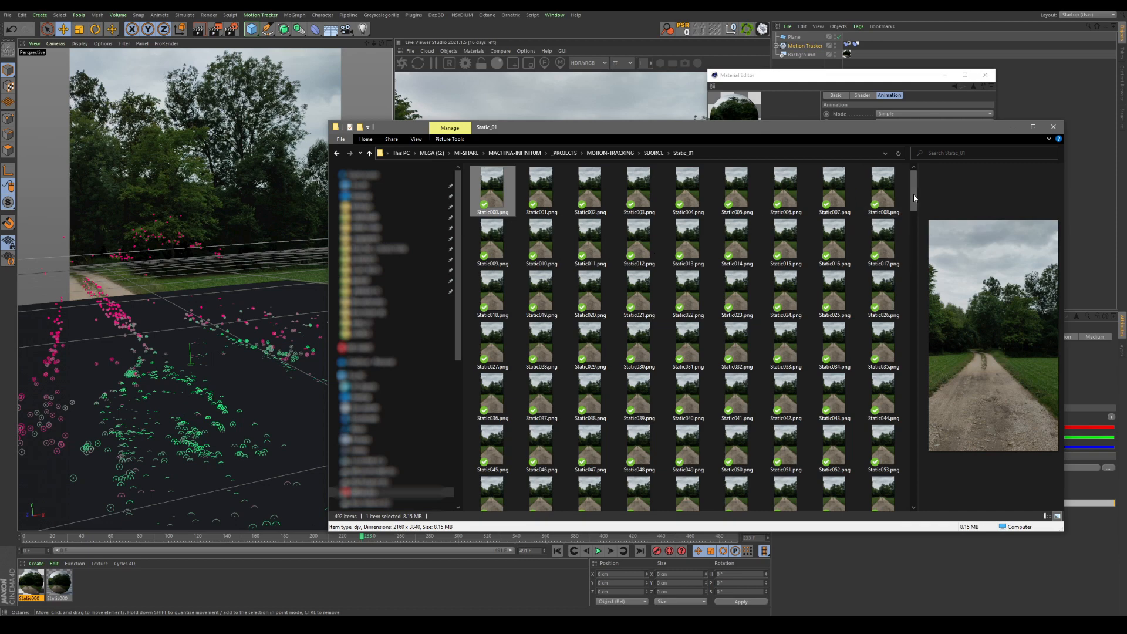
{"action": "left_click_drag", "start_coordinate": [913, 194], "coordinate": [914, 485]}
{"action": "left_click", "coordinate": [744, 507]}
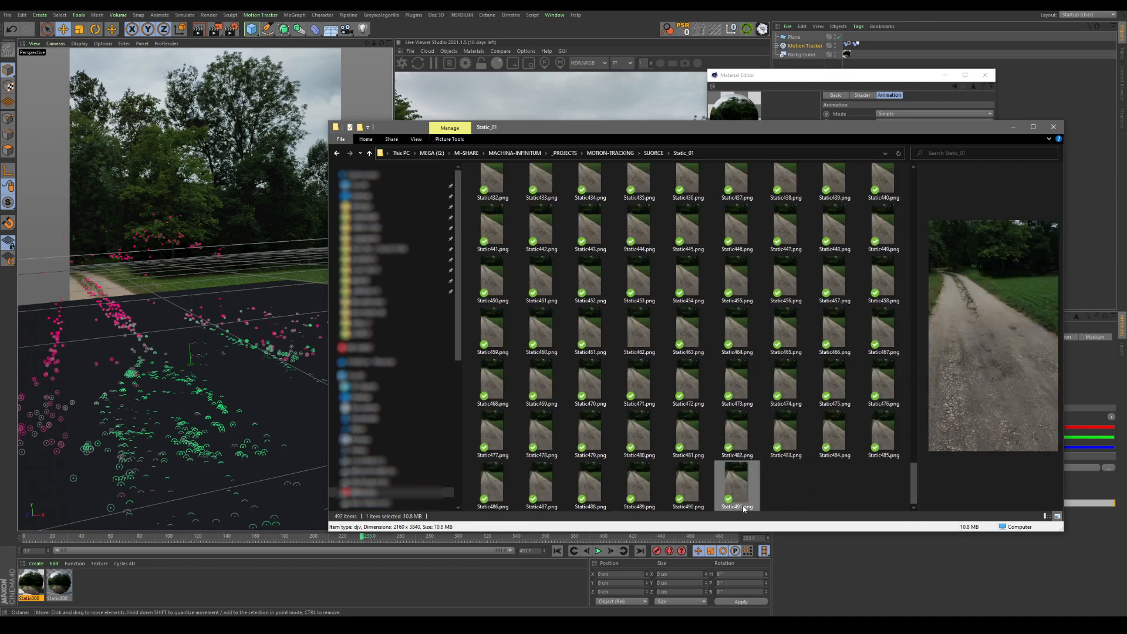
{"action": "left_click", "coordinate": [1013, 127]}
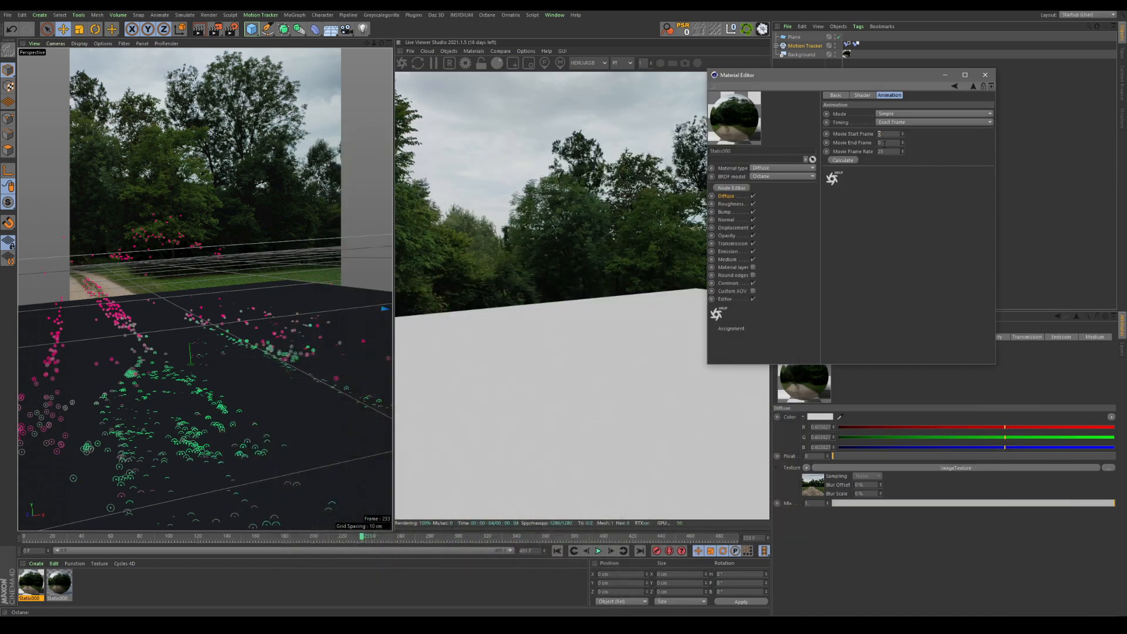
Set the image texture's movie end frame to 491 and frame rate to 30, and close the material editor
{"action": "type", "text": "491"}
{"action": "key", "text": "Tab"}
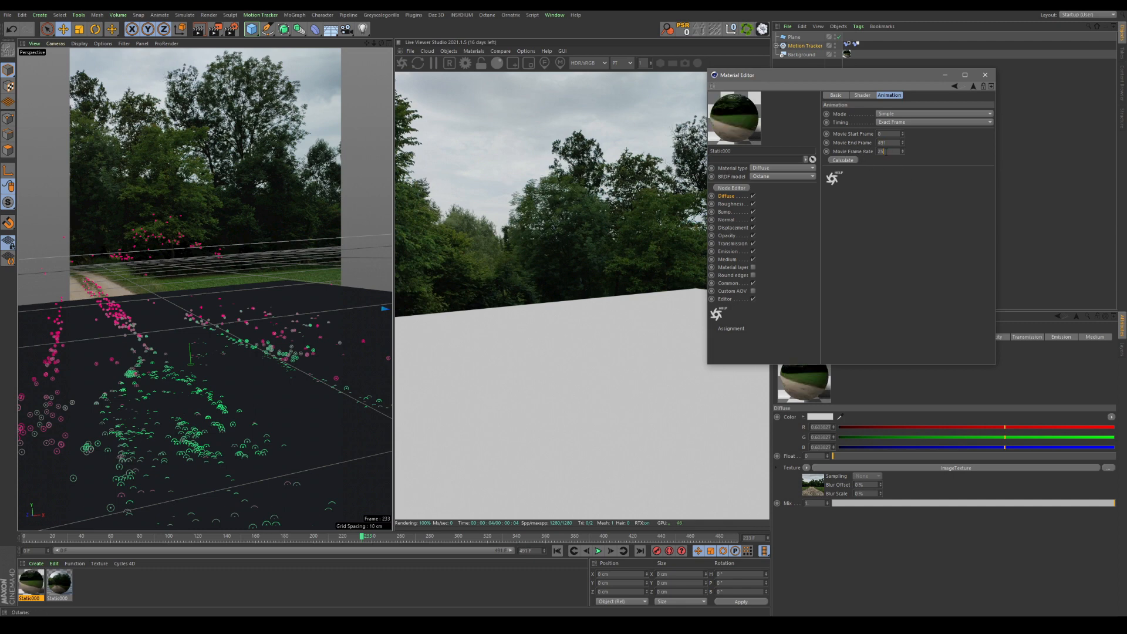
{"action": "left_click_drag", "start_coordinate": [886, 152], "coordinate": [852, 157]}
{"action": "type", "text": "30"}
{"action": "key", "text": "Return"}
{"action": "left_click", "coordinate": [862, 95]}
{"action": "left_click", "coordinate": [984, 74]}
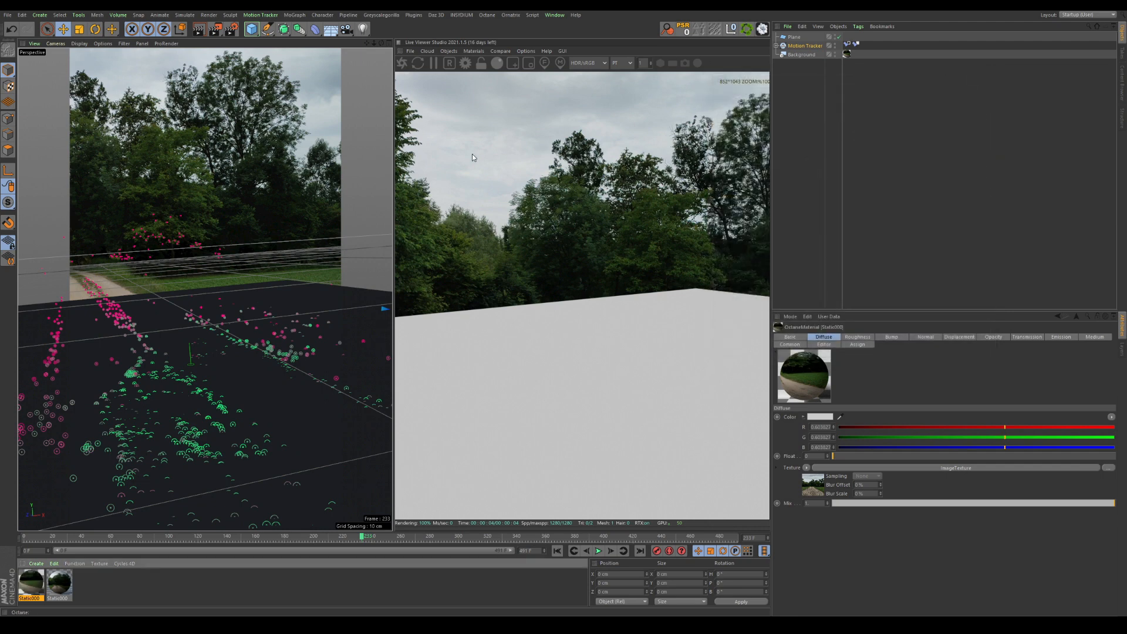
Assign the converted Octane footage material to the Background object and preview it at frame 294
{"action": "left_click_drag", "start_coordinate": [36, 588], "coordinate": [847, 54]}
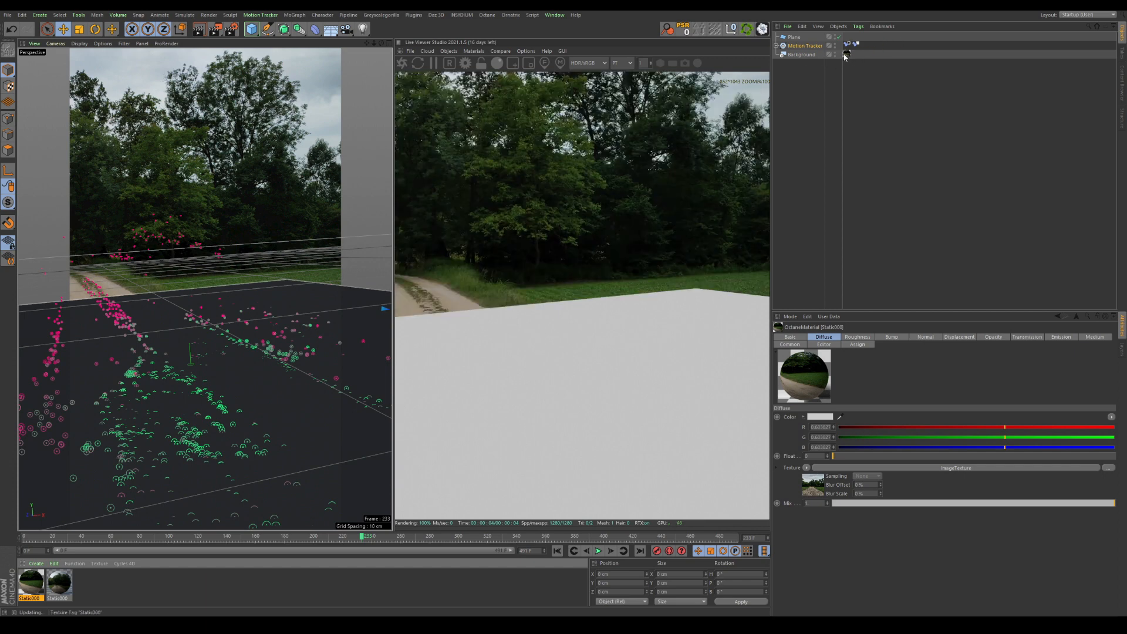
{"action": "left_click", "coordinate": [450, 537]}
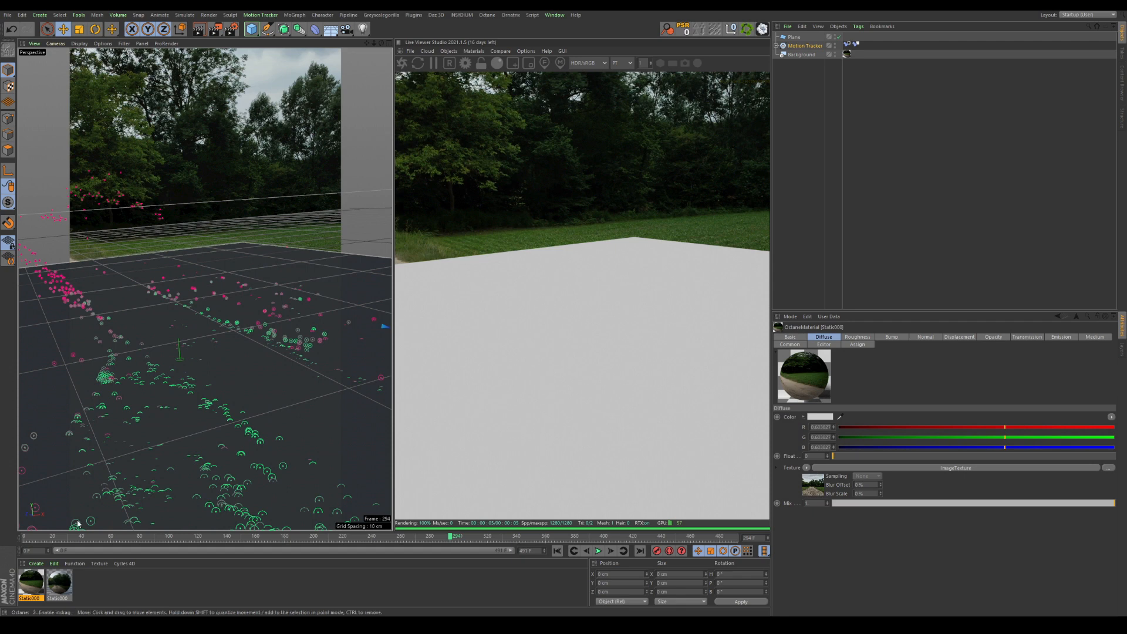
{"action": "left_click", "coordinate": [36, 564]}
{"action": "mouse_move", "coordinate": [88, 471]}
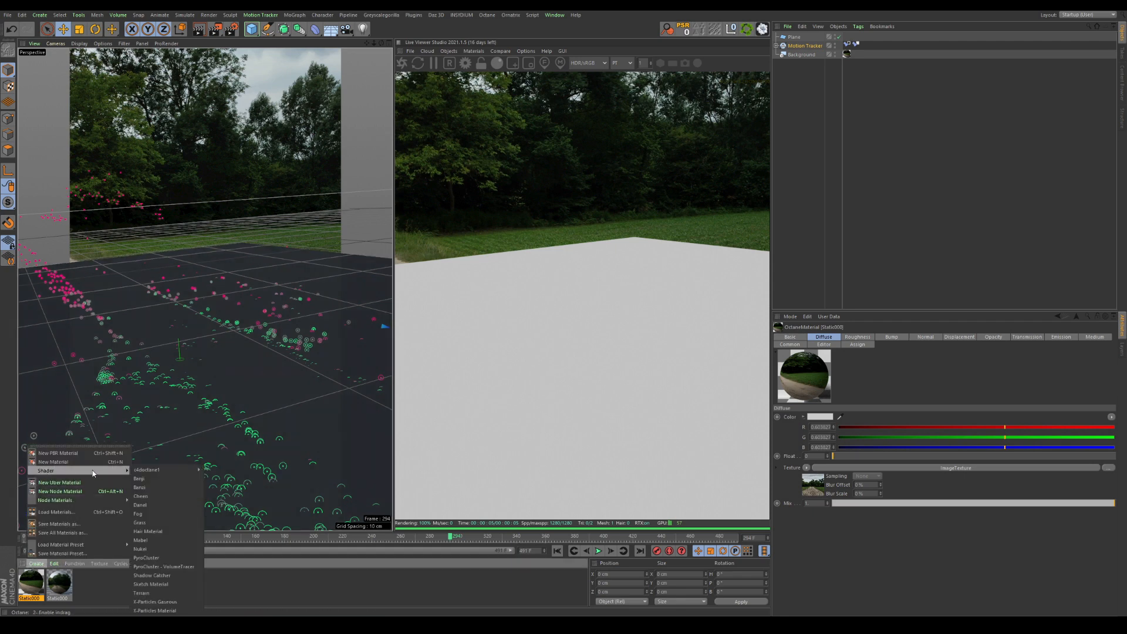
{"action": "mouse_move", "coordinate": [163, 472]}
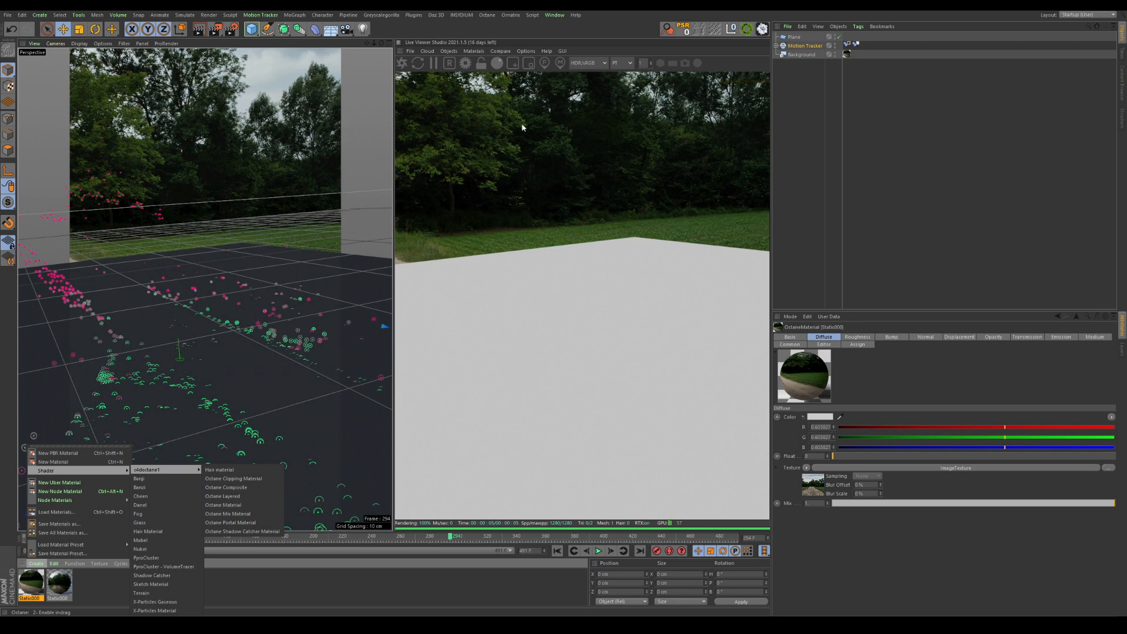
Create an Octane Diffuse material and apply it to the ground plane
{"action": "left_click", "coordinate": [485, 51]}
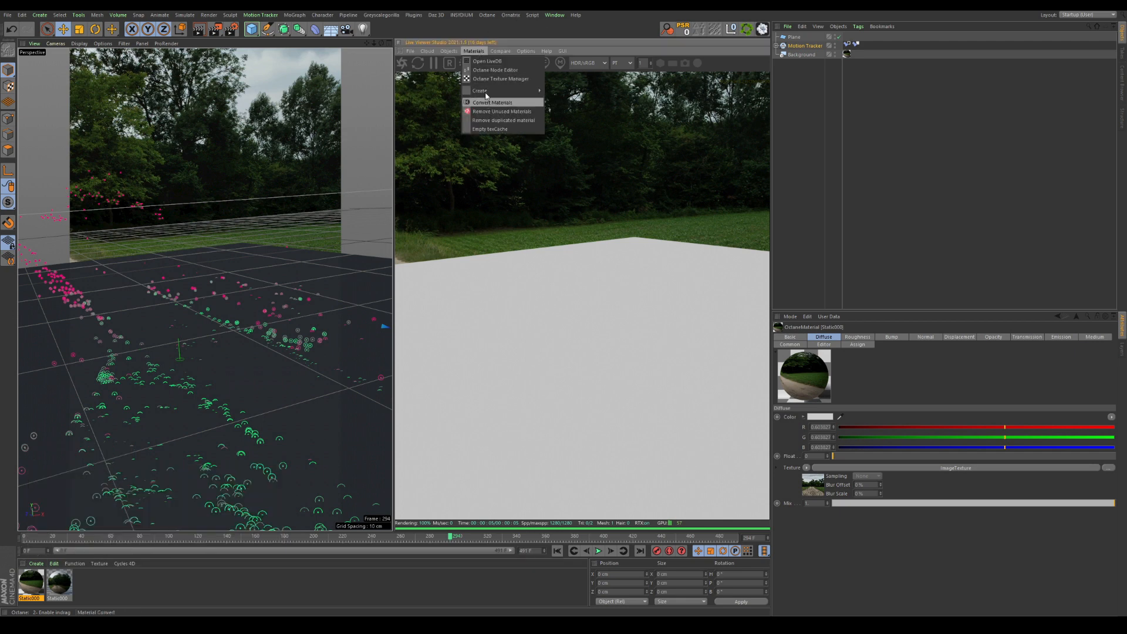
{"action": "mouse_move", "coordinate": [487, 93]}
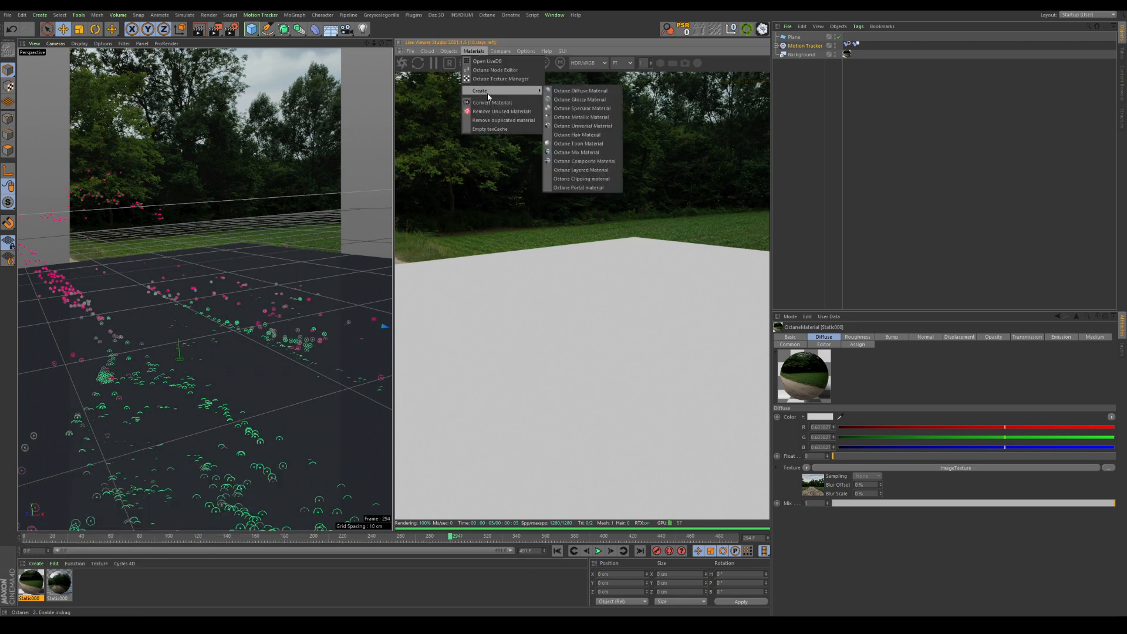
{"action": "left_click", "coordinate": [588, 91]}
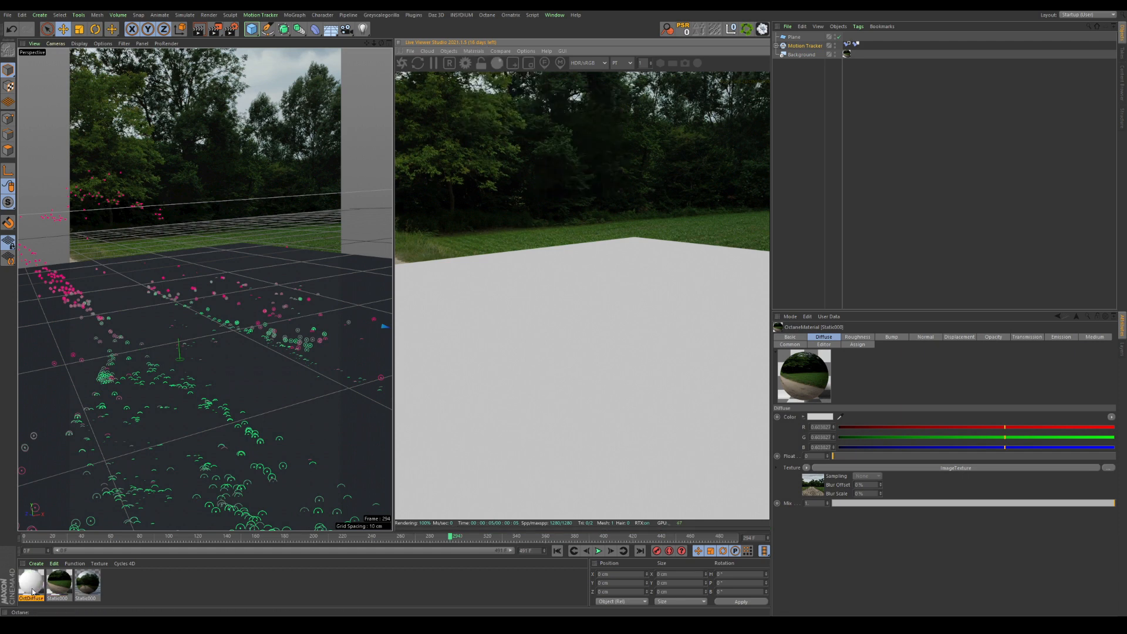
{"action": "left_click_drag", "start_coordinate": [206, 353], "coordinate": [256, 396]}
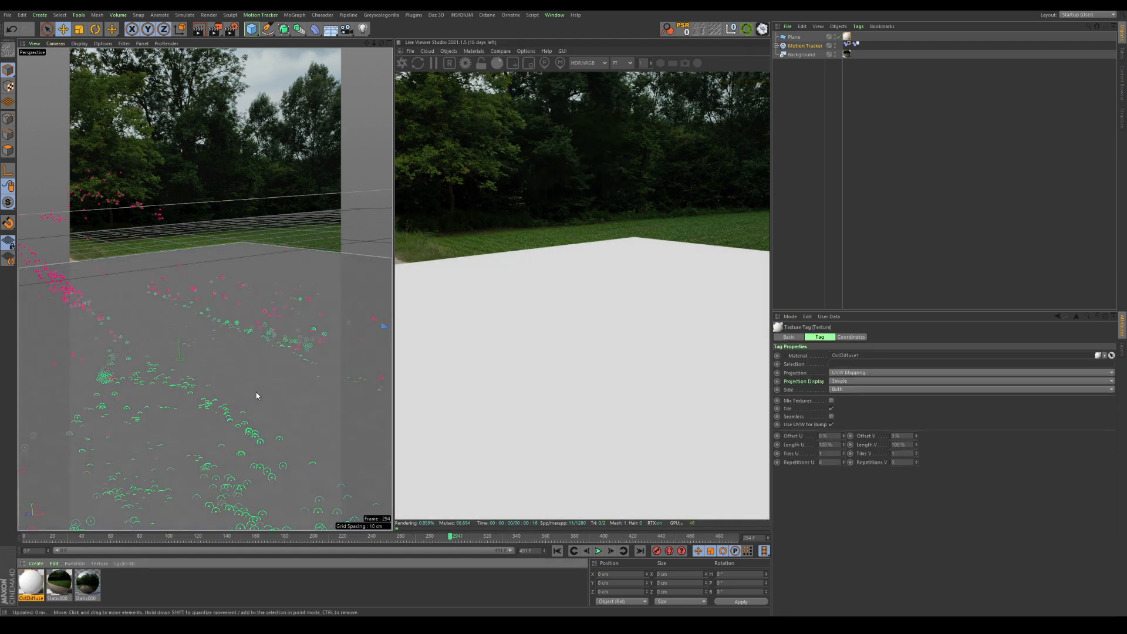
Enable the shadow catcher in the common settings of the ground plane's diffuse material and close the material editor
{"action": "double_click", "coordinate": [31, 582]}
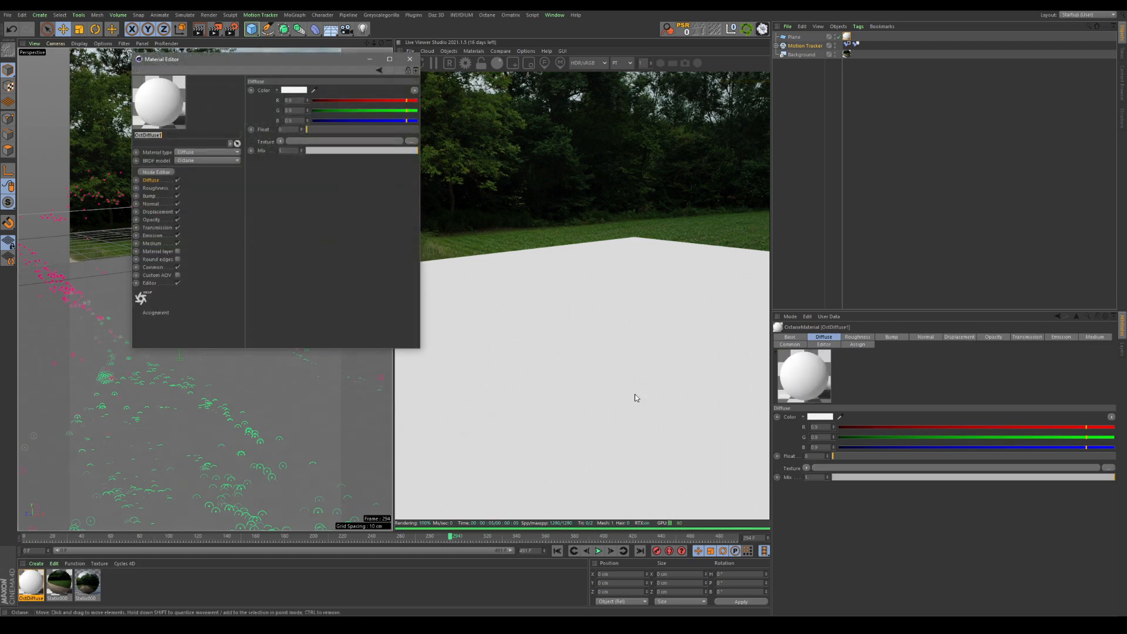
{"action": "left_click", "coordinate": [152, 267]}
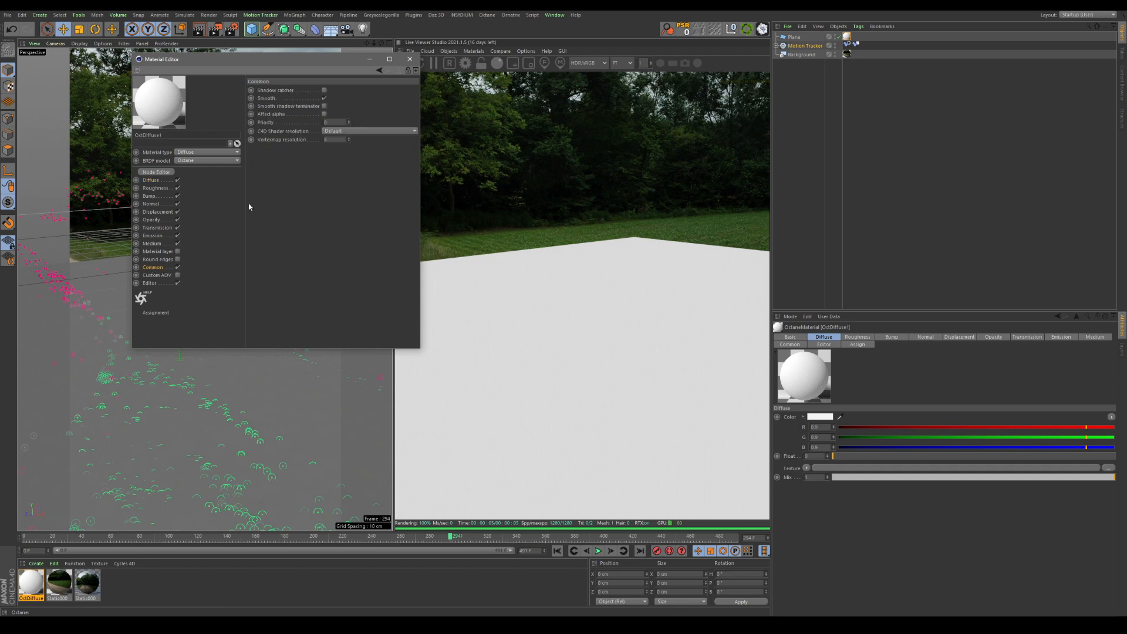
{"action": "left_click", "coordinate": [324, 90]}
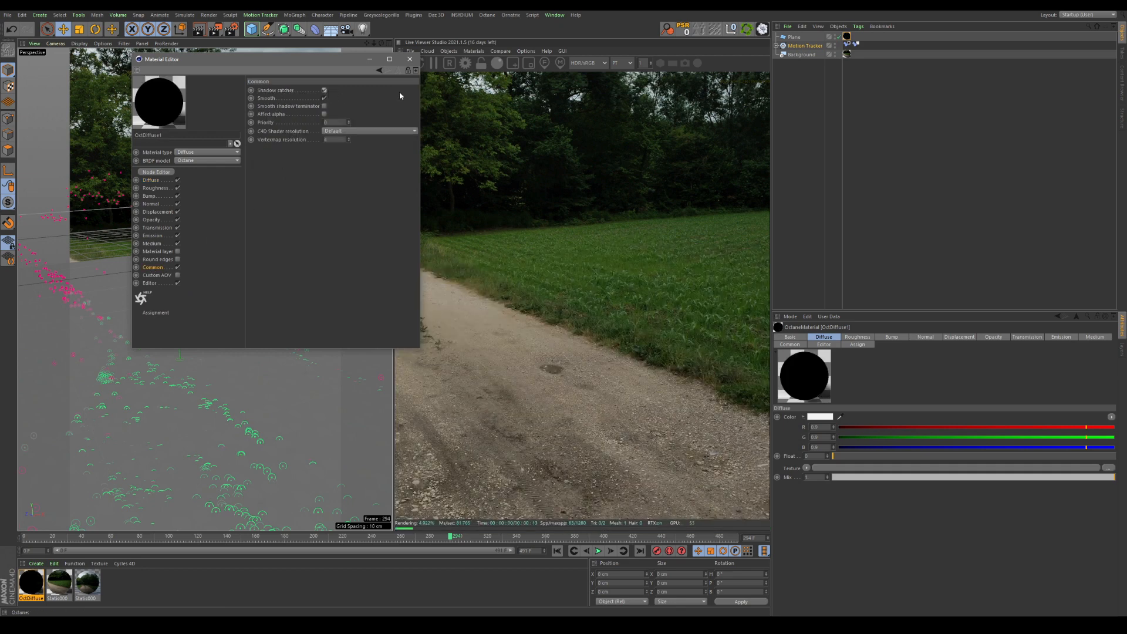
{"action": "left_click", "coordinate": [409, 59]}
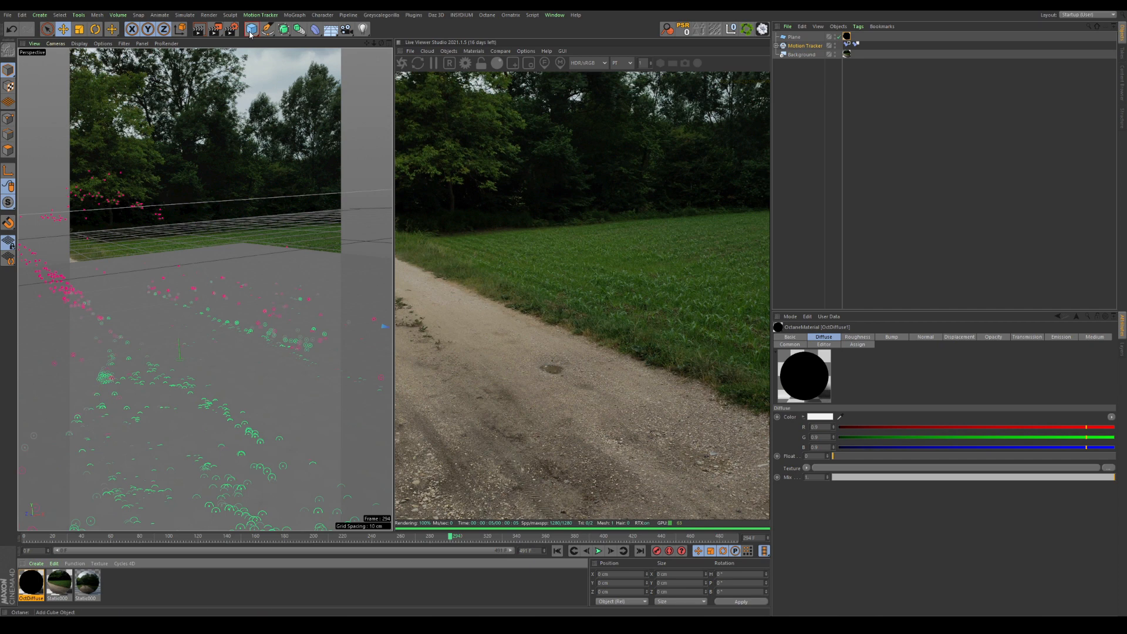
Add a sphere primitive and maximize a free perspective view that shows it together with the ground plane
{"action": "left_click_drag", "start_coordinate": [251, 32], "coordinate": [431, 65]}
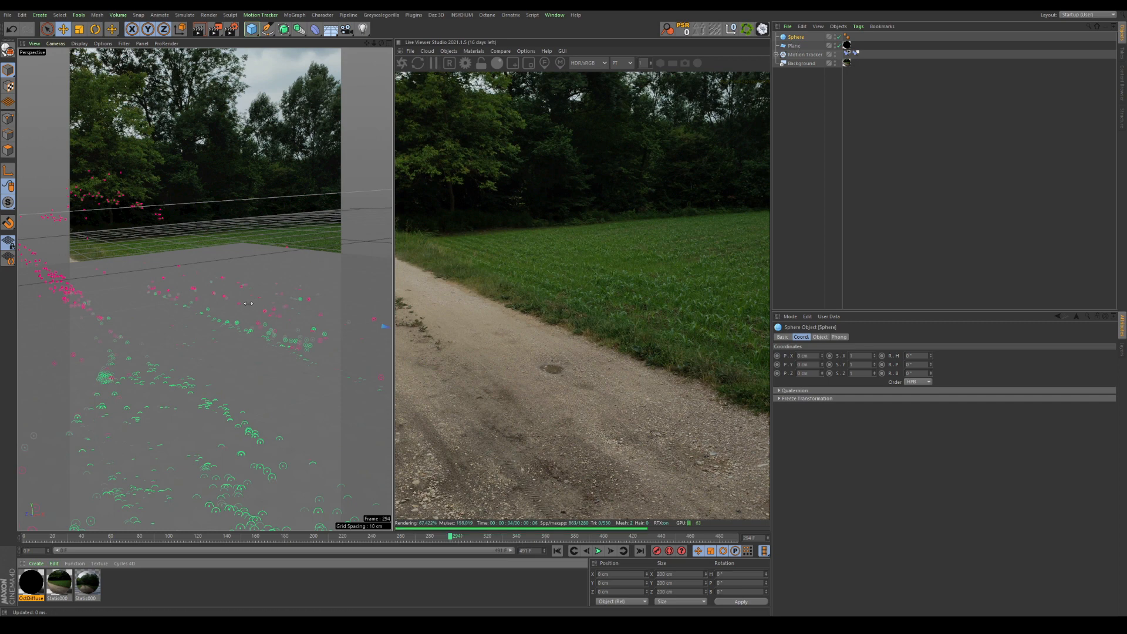
{"action": "middle_click", "coordinate": [184, 318]}
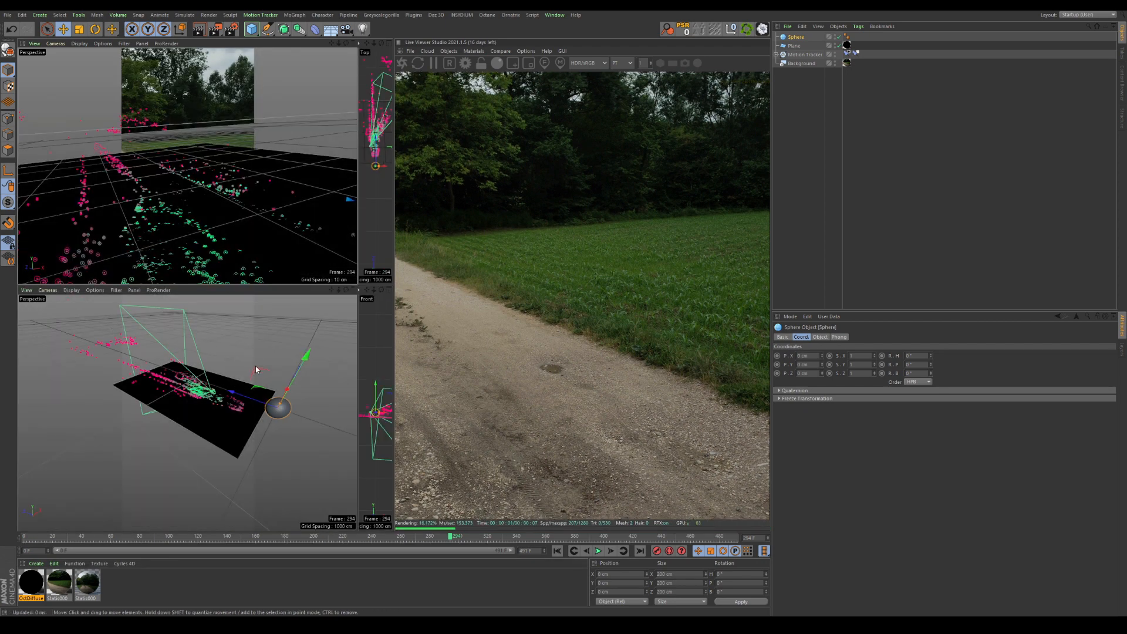
{"action": "left_click", "coordinate": [47, 290]}
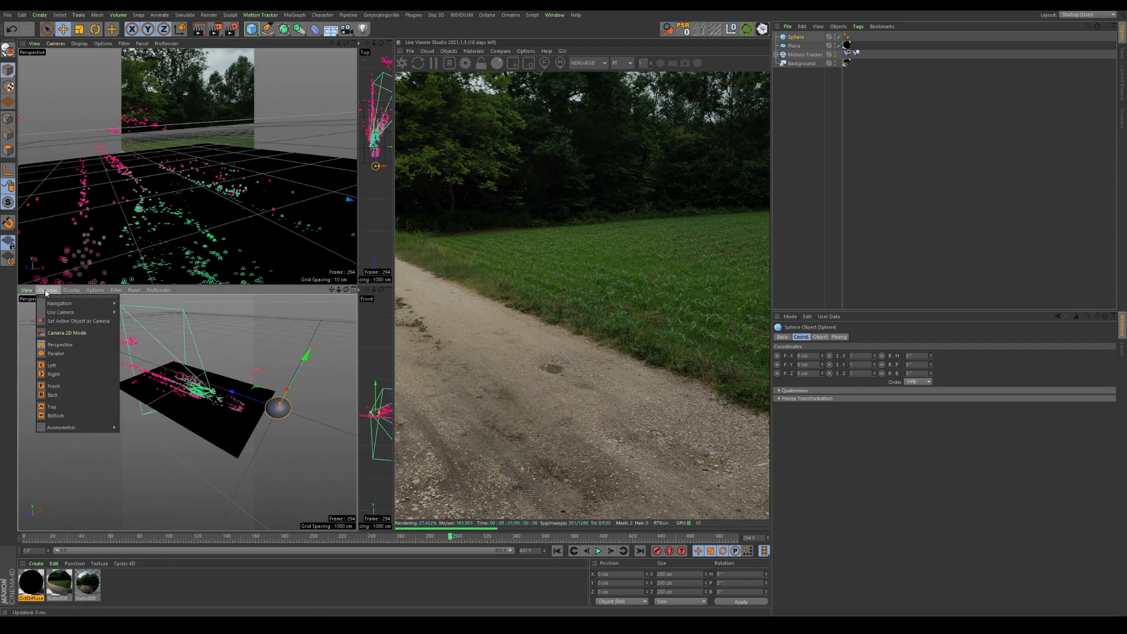
{"action": "left_click", "coordinate": [60, 345]}
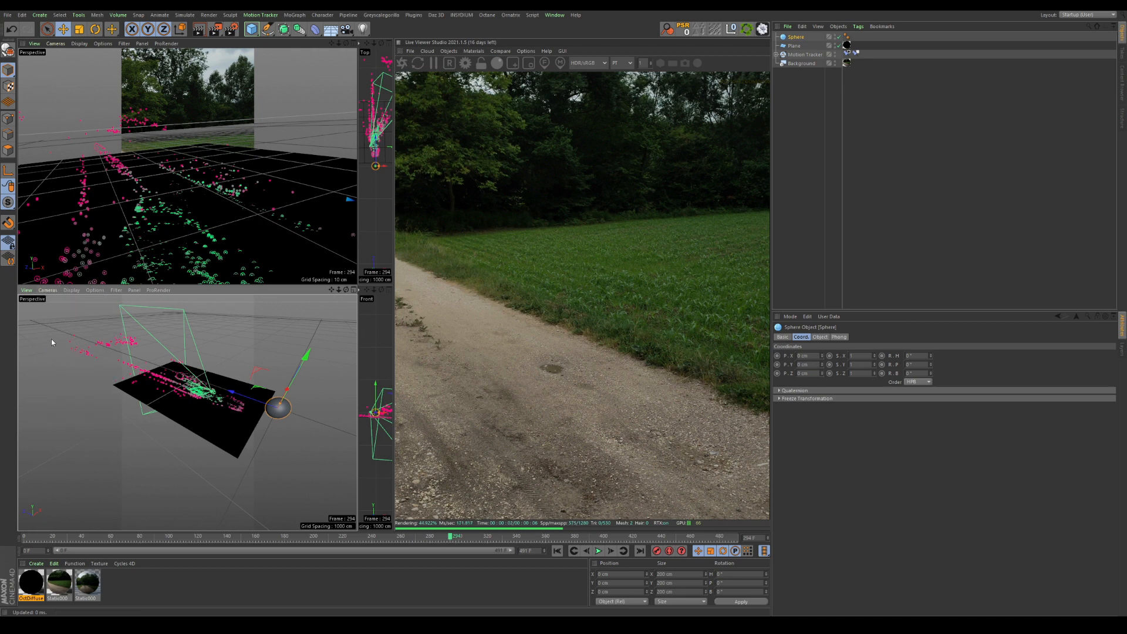
{"action": "left_click", "coordinate": [48, 290]}
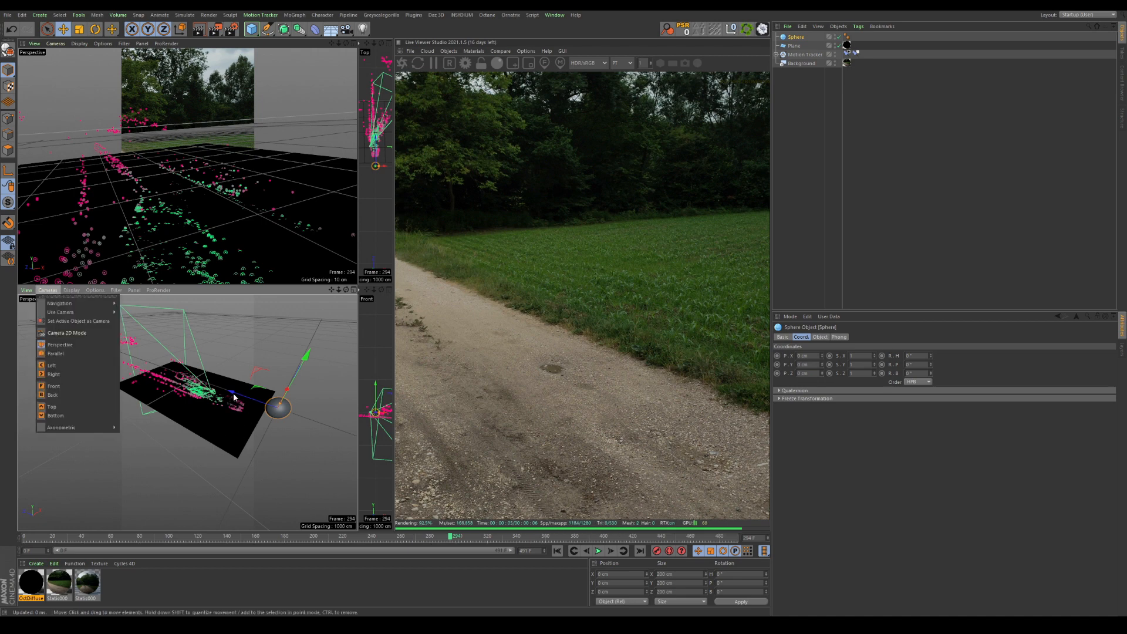
{"action": "left_click", "coordinate": [64, 346]}
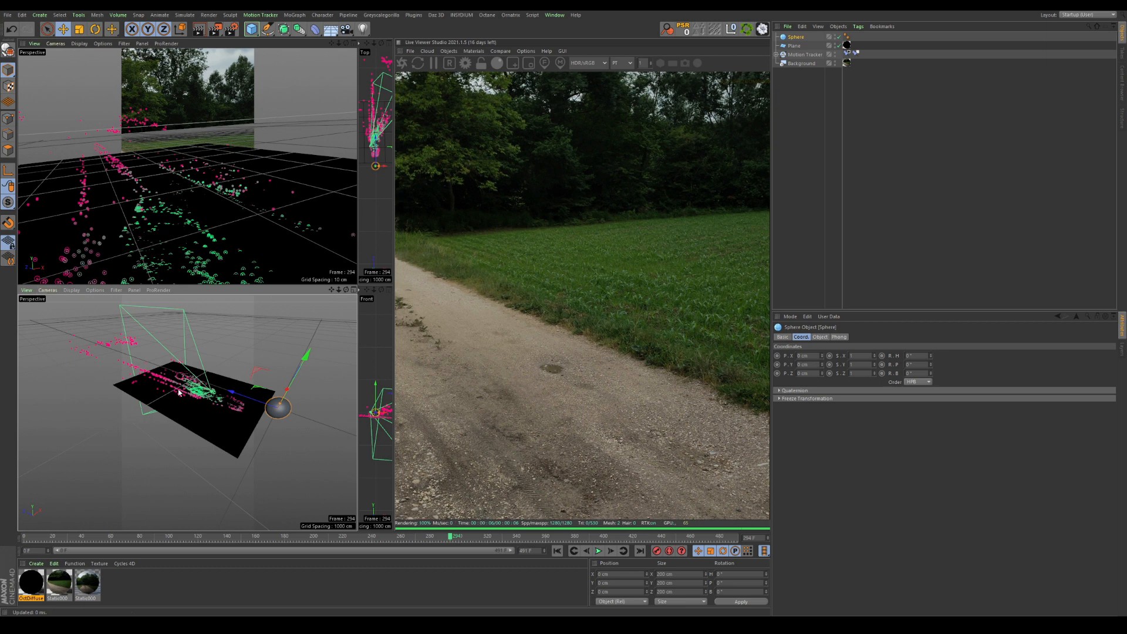
{"action": "middle_click", "coordinate": [266, 361]}
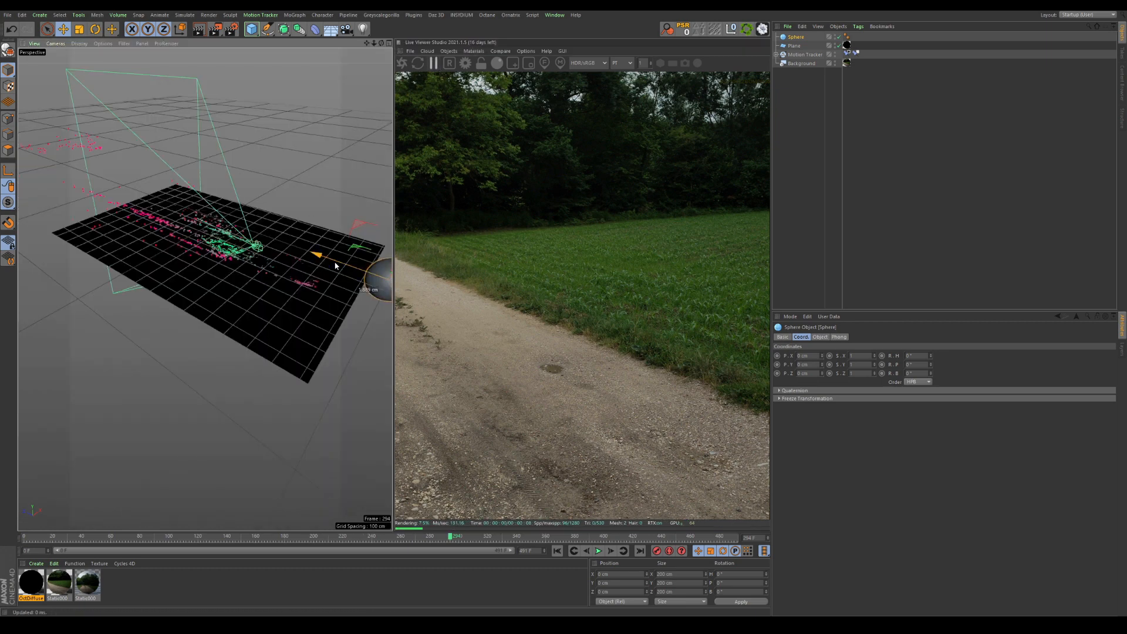
Shrink the sphere and move it onto the road in front of the tracked camera
{"action": "left_click_drag", "start_coordinate": [379, 274], "coordinate": [208, 191]}
{"action": "scroll", "coordinate": [204, 240], "scroll_direction": "up", "scroll_amount": 5}
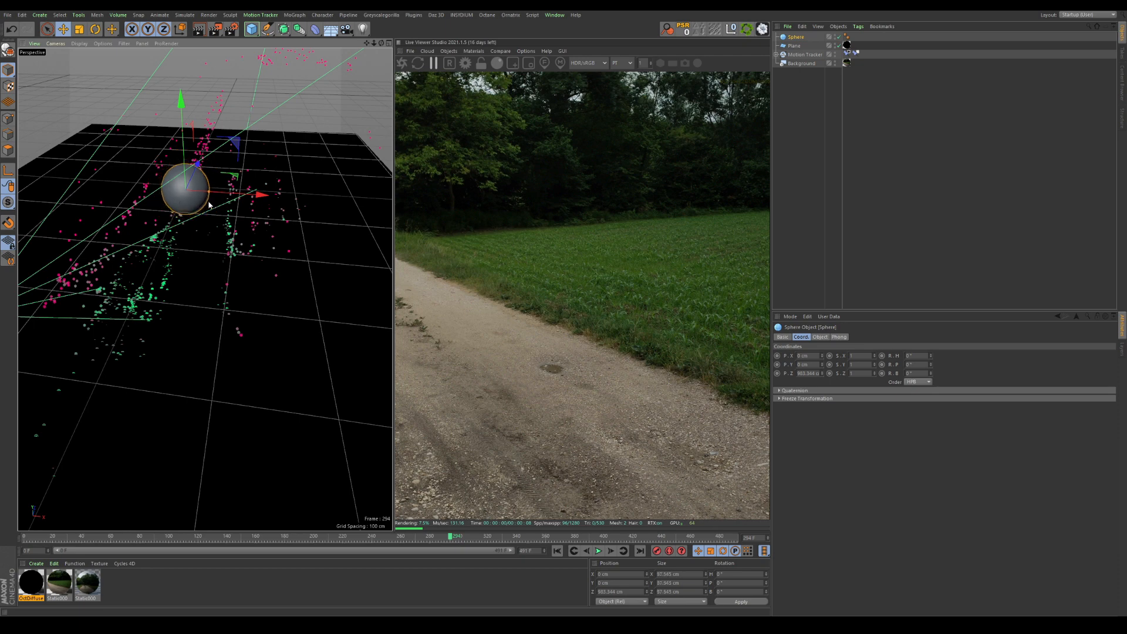
{"action": "middle_click", "coordinate": [285, 218]}
{"action": "left_click_drag", "start_coordinate": [181, 108], "coordinate": [197, 191]}
{"action": "left_click_drag", "start_coordinate": [224, 411], "coordinate": [212, 408]}
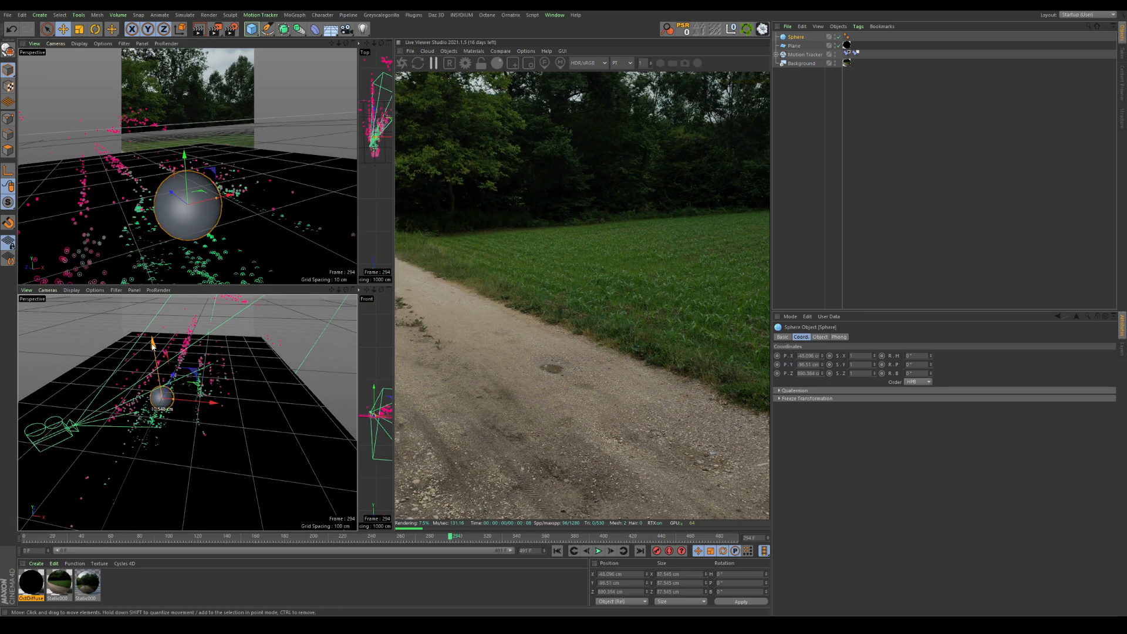
{"action": "left_click", "coordinate": [580, 204]}
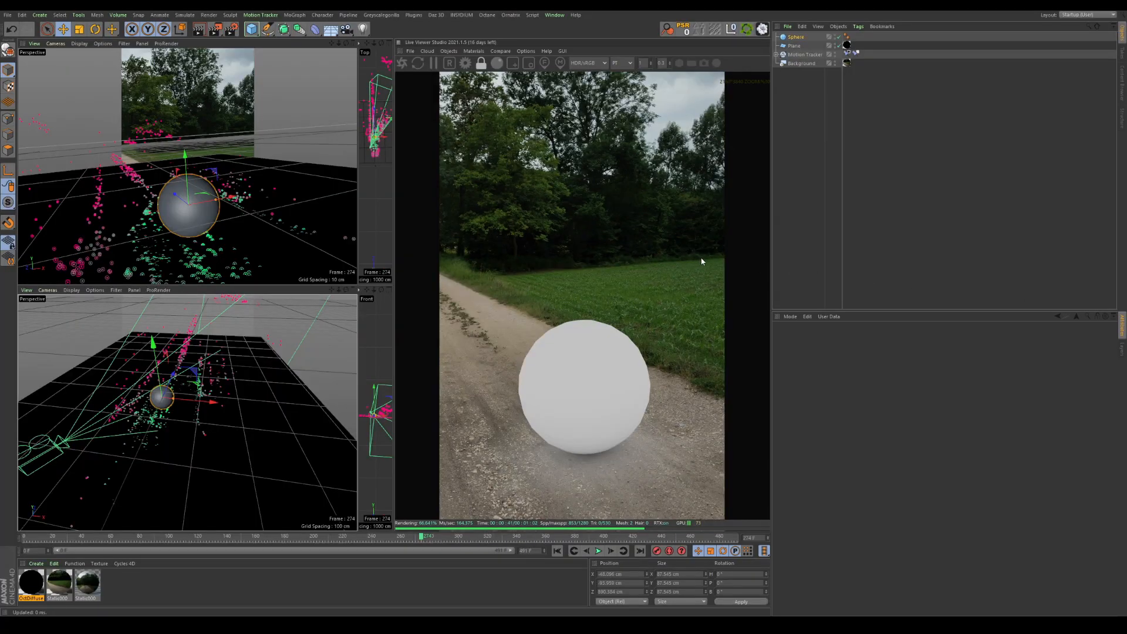
Add an Octane HDRI environment to the scene and open its image texture settings
{"action": "left_click", "coordinate": [449, 51]}
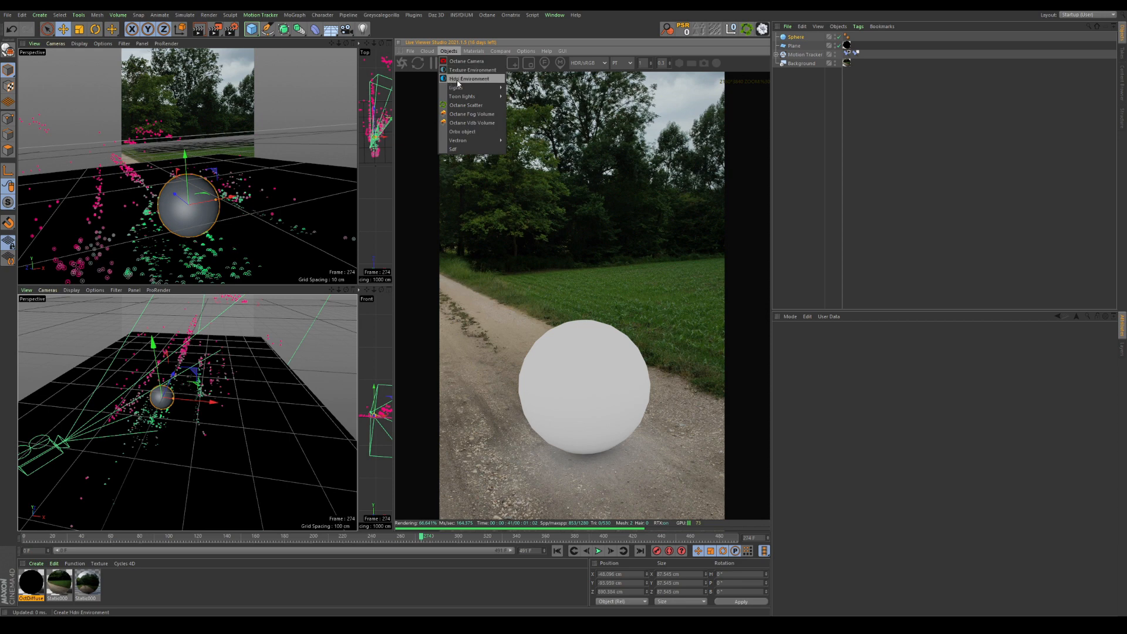
{"action": "left_click", "coordinate": [480, 80]}
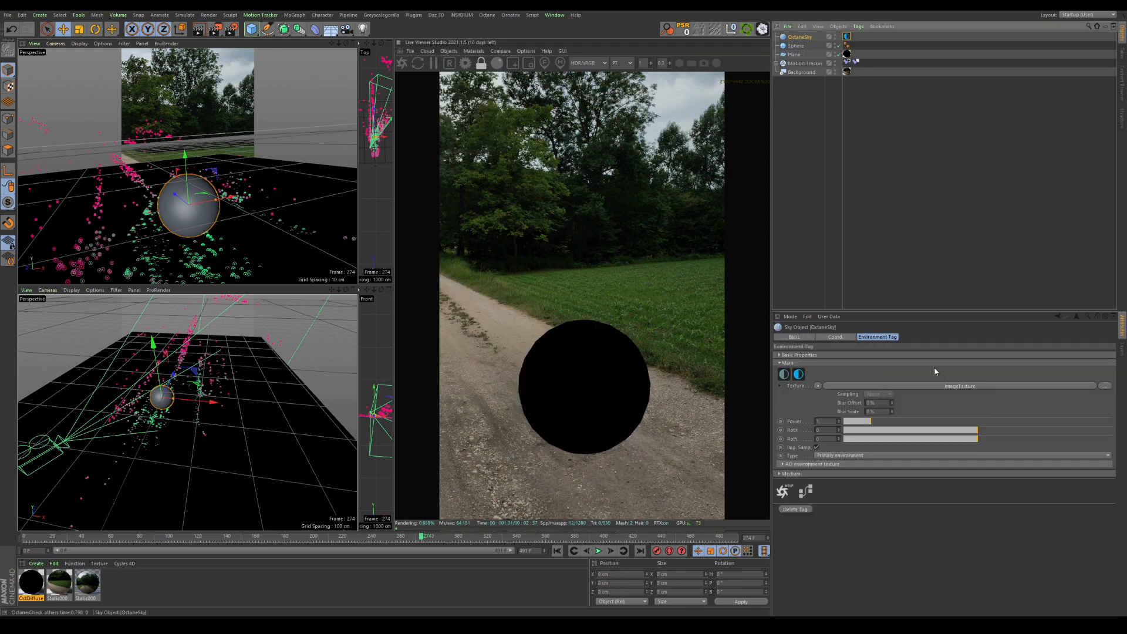
{"action": "left_click", "coordinate": [960, 385]}
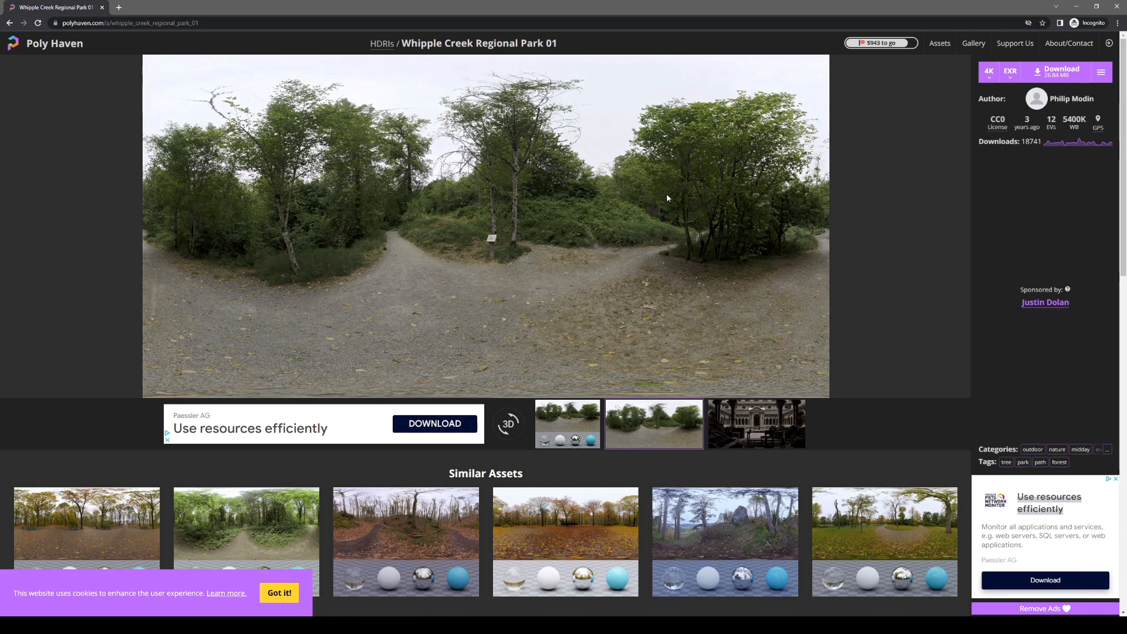
Examine the Whipple Creek Regional Park 01 HDRI and its similar assets on the Poly Haven page
{"action": "scroll", "coordinate": [579, 247], "scroll_direction": "down", "scroll_amount": 2}
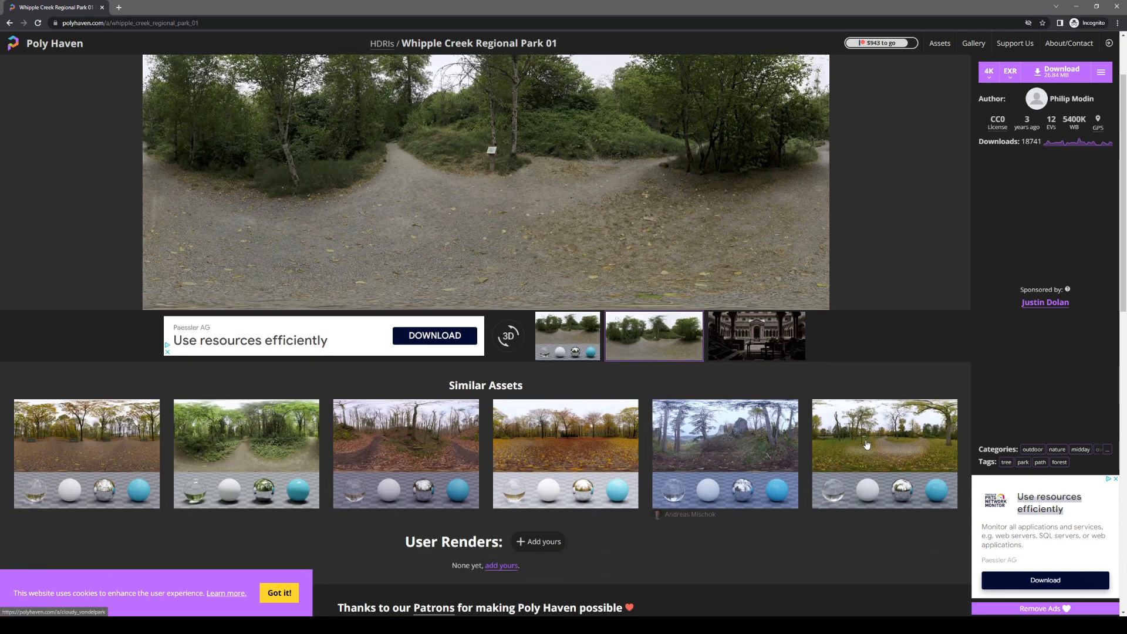
{"action": "scroll", "coordinate": [410, 445], "scroll_direction": "down", "scroll_amount": 1}
{"action": "scroll", "coordinate": [410, 444], "scroll_direction": "down", "scroll_amount": 2}
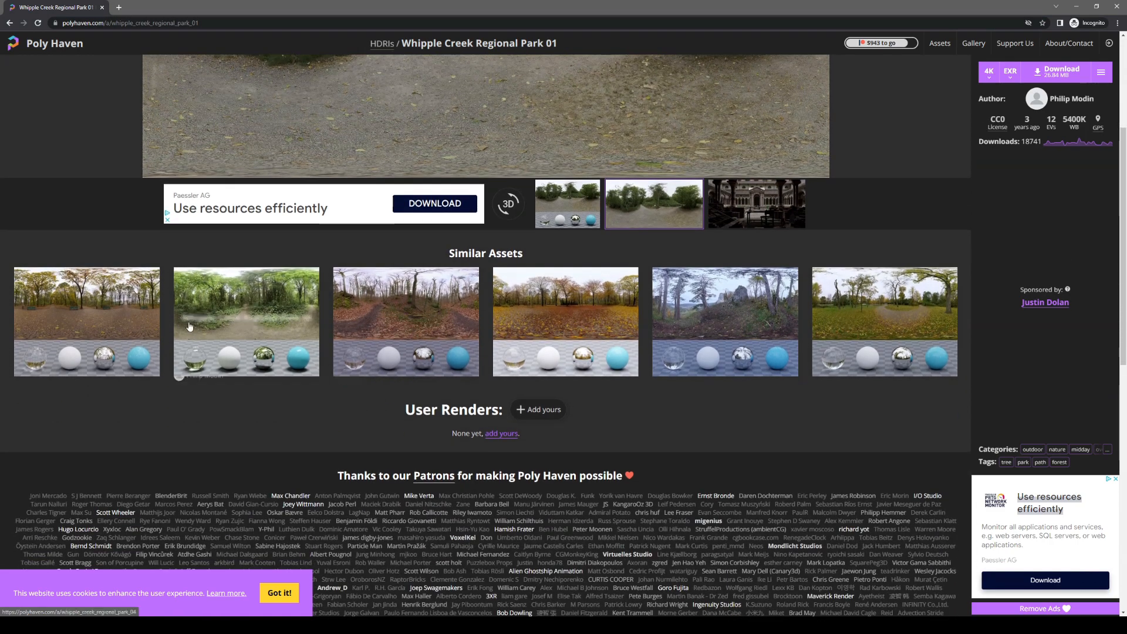
{"action": "scroll", "coordinate": [791, 309], "scroll_direction": "up", "scroll_amount": 3}
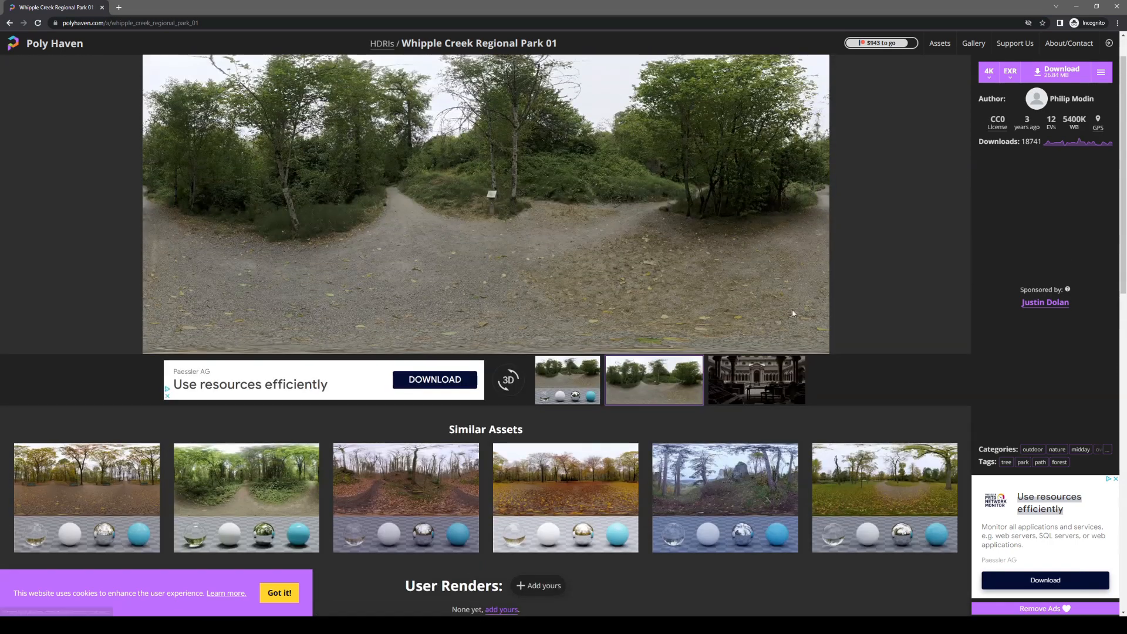
{"action": "scroll", "coordinate": [612, 259], "scroll_direction": "up", "scroll_amount": 1}
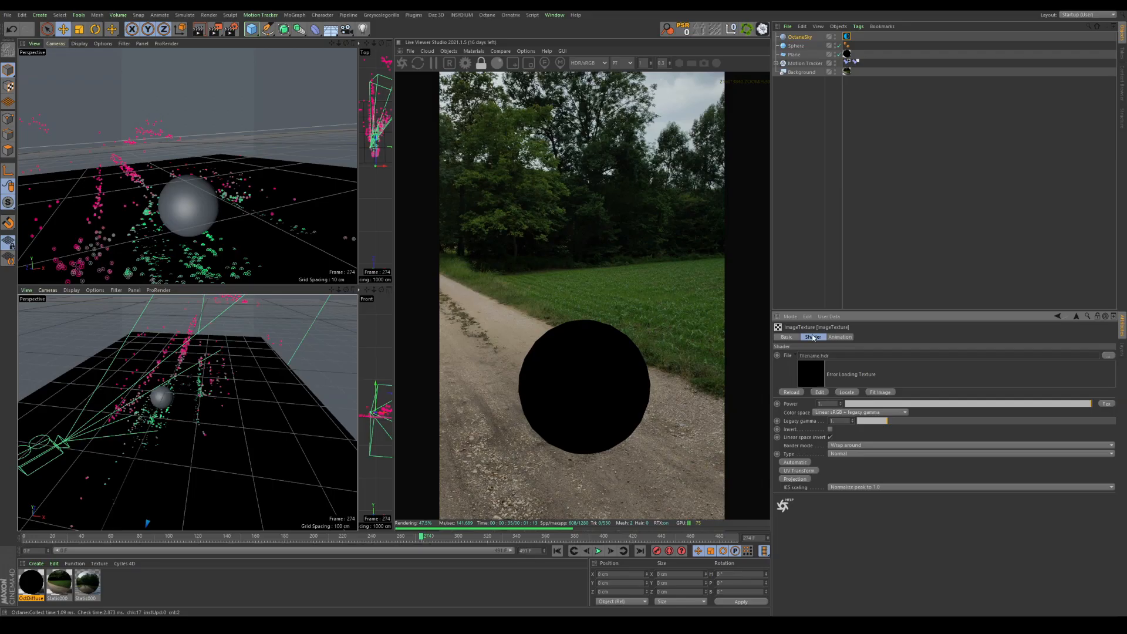
Load whipple_creek_regional_park_01_16k.hdr from the HDRI-Haven folder as the environment's image texture
{"action": "left_click_drag", "start_coordinate": [840, 355], "coordinate": [739, 364]}
{"action": "type", "text": "G:\\MI-SHARE\\MACHINA-INFINITUM\\ELEMENTS\\HDRI\\HDRI-Haven\\whipple_creek_regional_park_01_16k.hdr"}
{"action": "left_click", "coordinate": [1049, 256]}
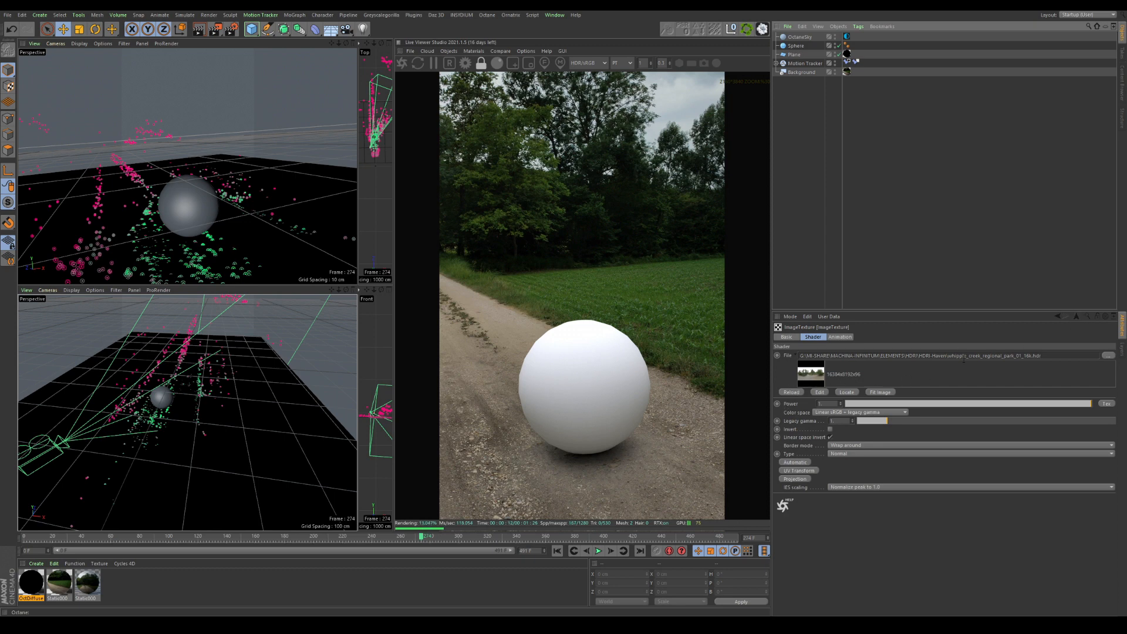
Rotate the sky environment's HDRI to about -0.36 on X and lower its power to about 0.74
{"action": "left_click", "coordinate": [788, 160]}
{"action": "left_click", "coordinate": [847, 36]}
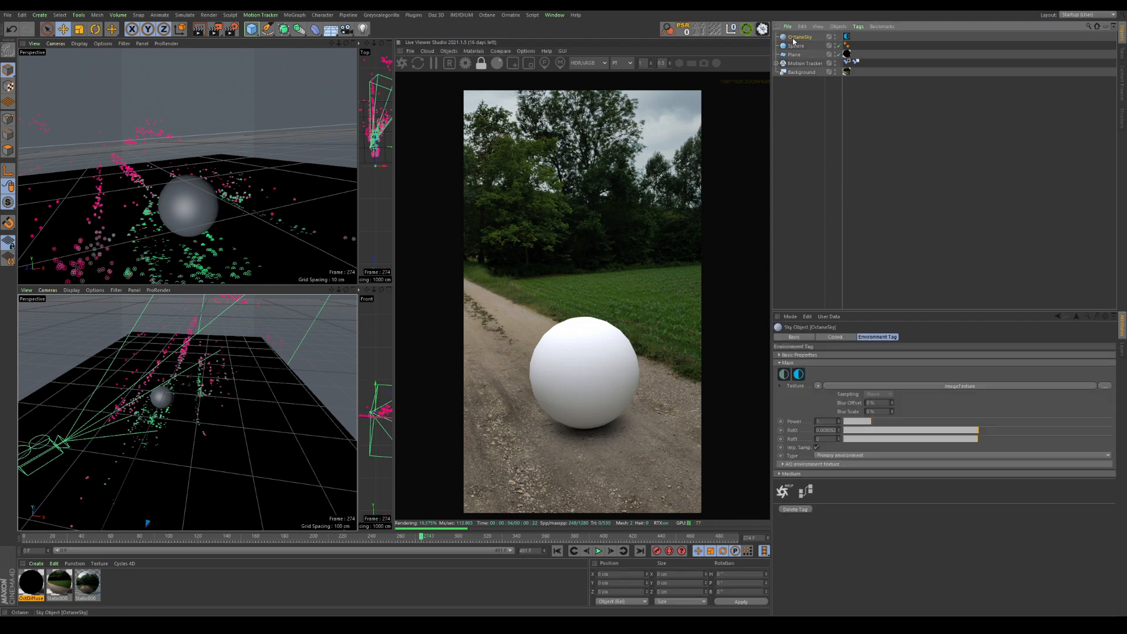
{"action": "left_click_drag", "start_coordinate": [978, 434], "coordinate": [1015, 442]}
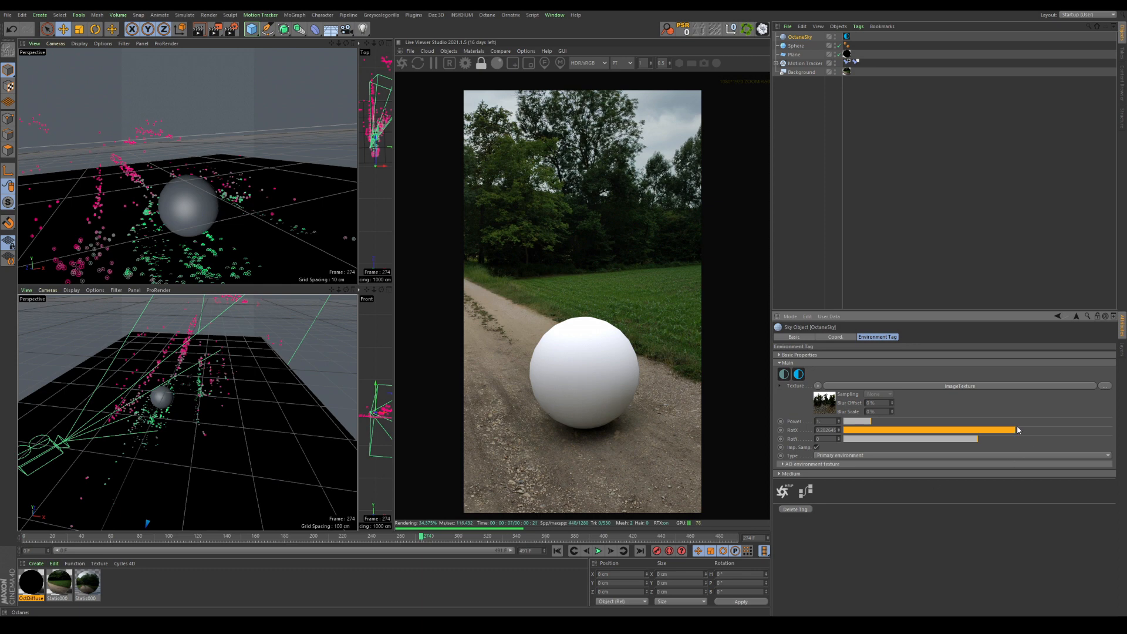
{"action": "left_click_drag", "start_coordinate": [1016, 429], "coordinate": [972, 447]}
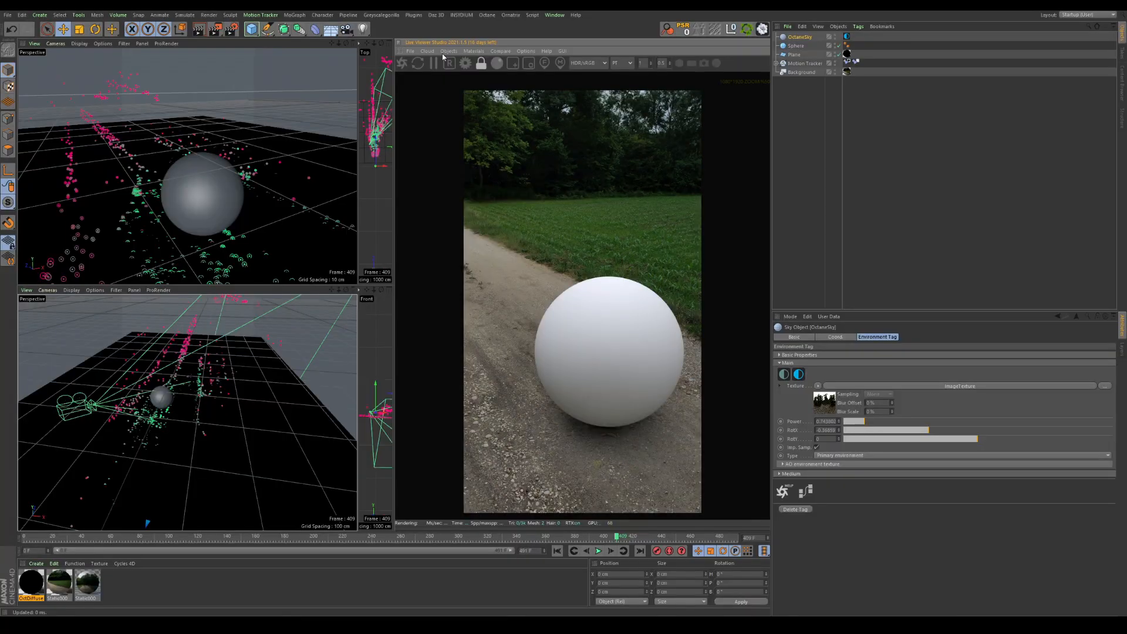
Add an Octane Vectron object to the scene
{"action": "left_click", "coordinate": [448, 51]}
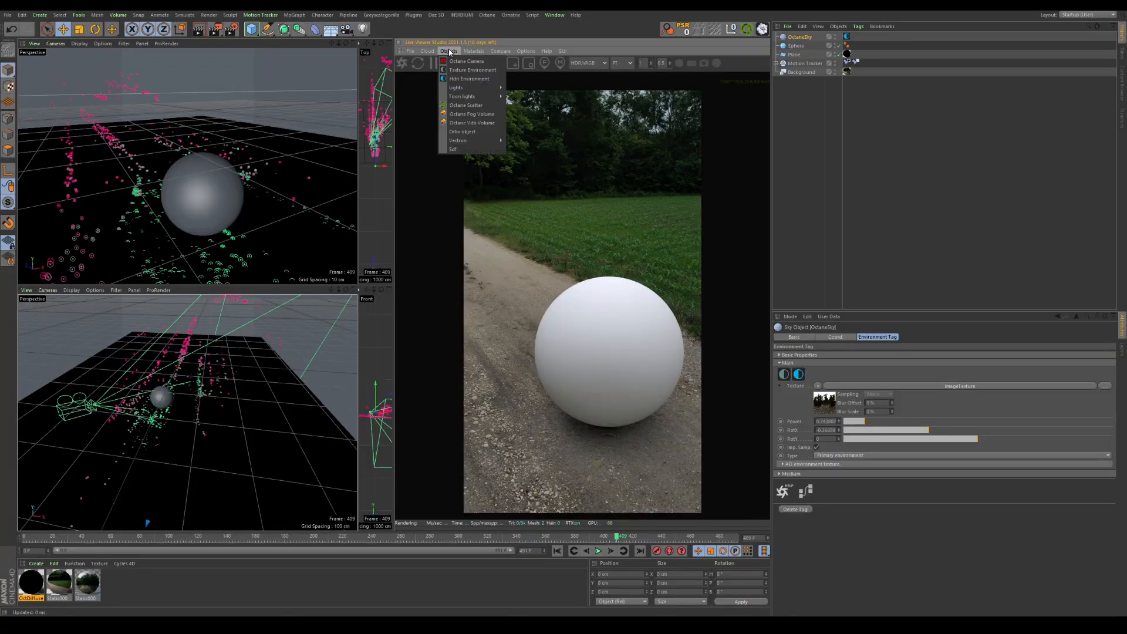
{"action": "mouse_move", "coordinate": [460, 140]}
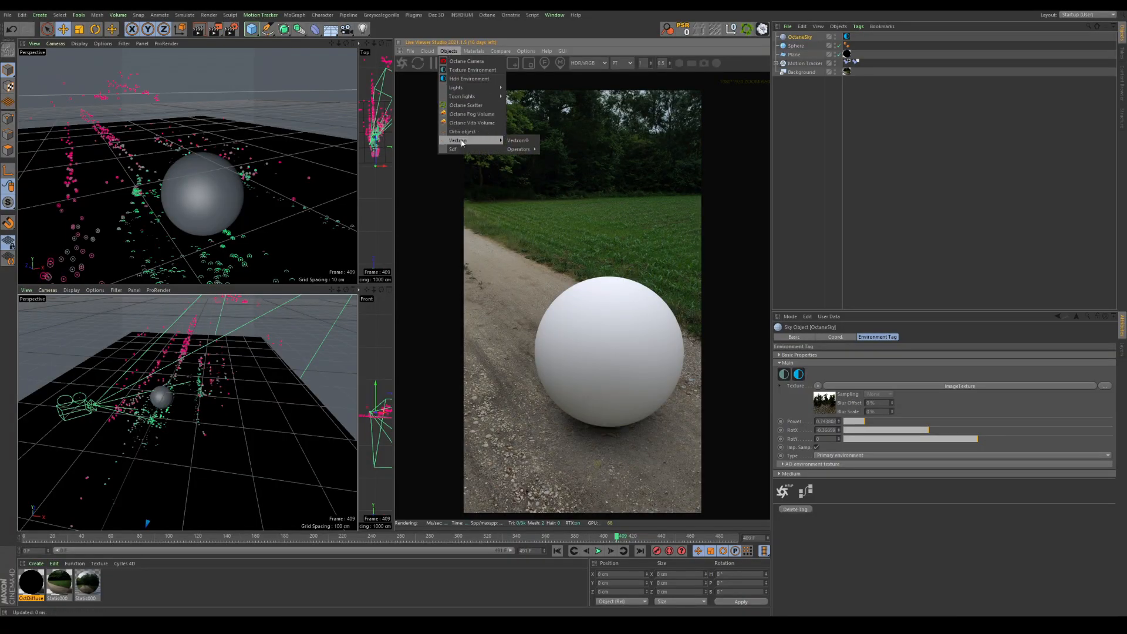
{"action": "left_click", "coordinate": [529, 143]}
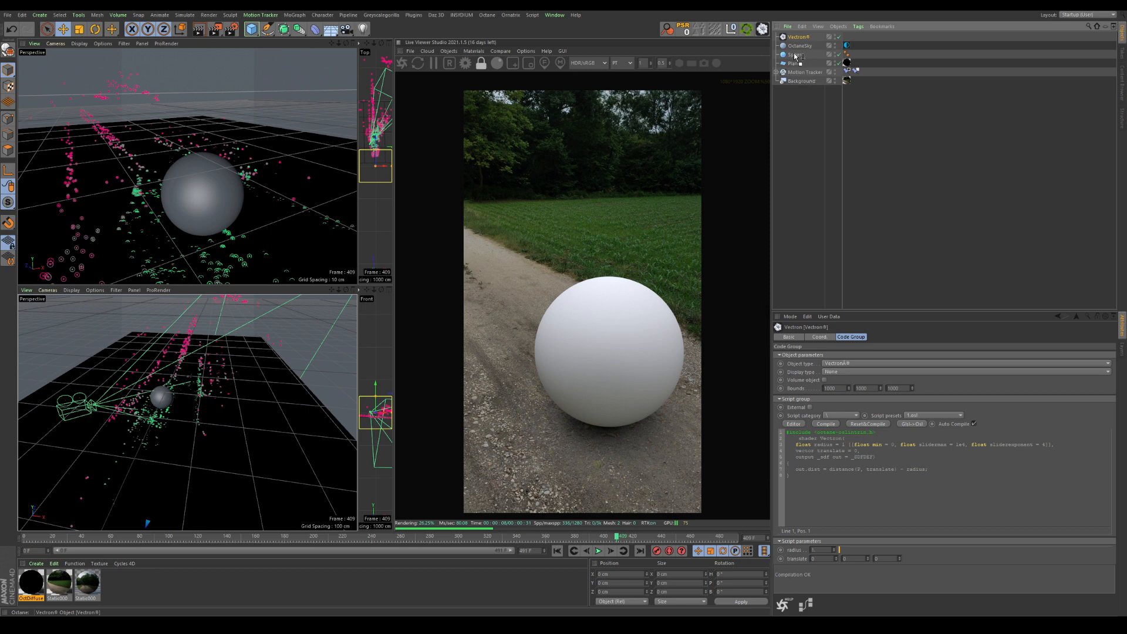
Align the Vectron with the sphere by nesting it under the sphere, resetting its transform and moving it back to the root level
{"action": "left_click_drag", "start_coordinate": [795, 56], "coordinate": [798, 57]}
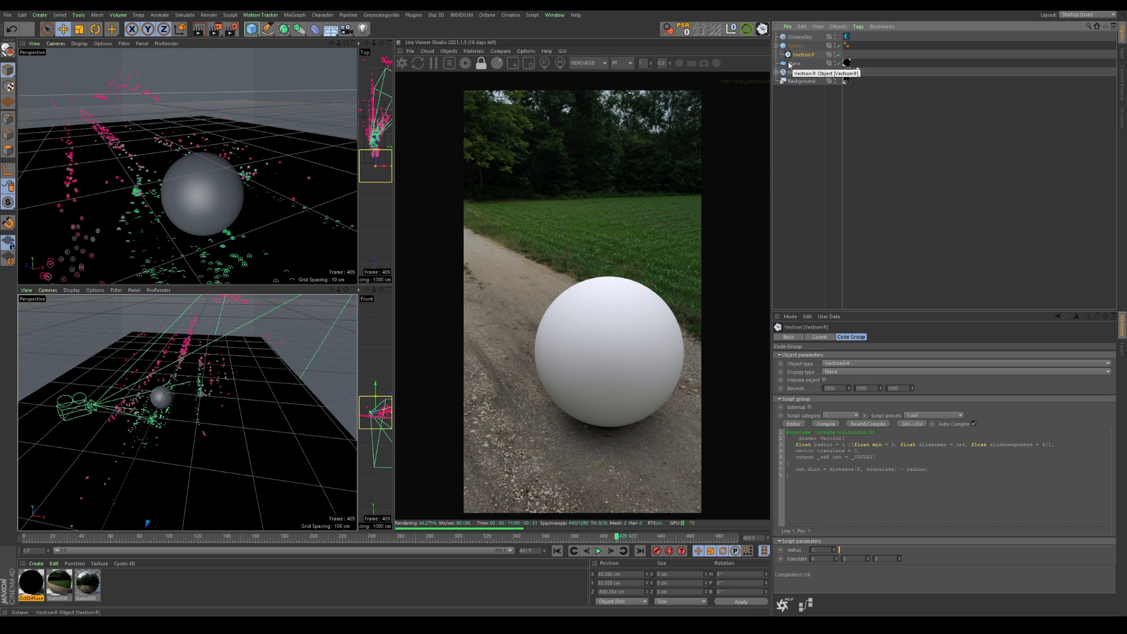
{"action": "left_click", "coordinate": [819, 336]}
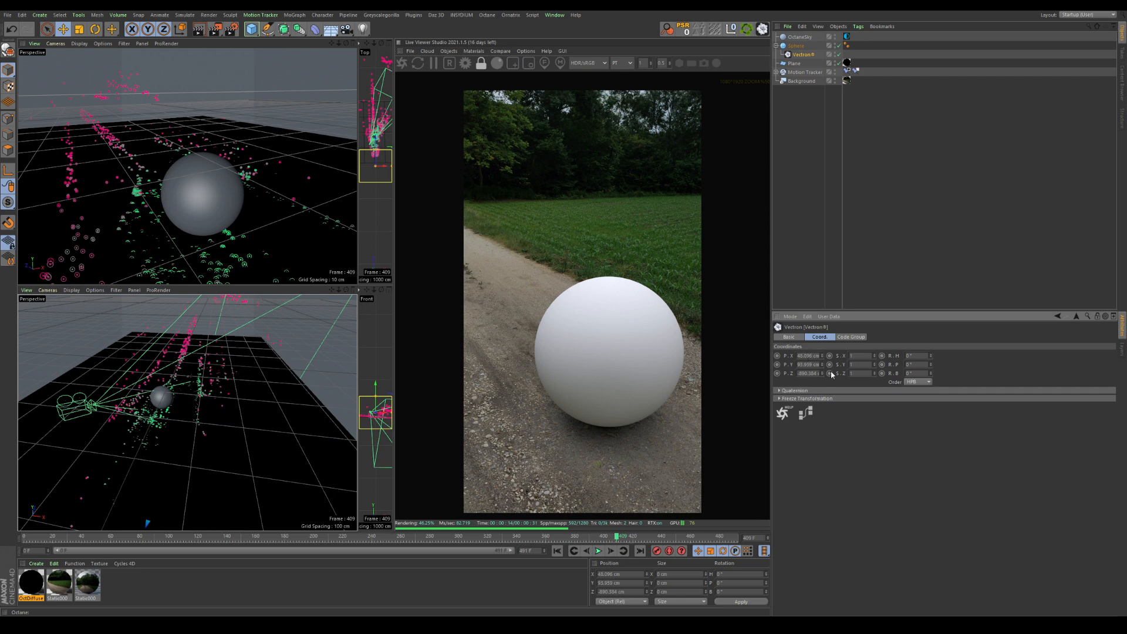
{"action": "left_click", "coordinate": [683, 29]}
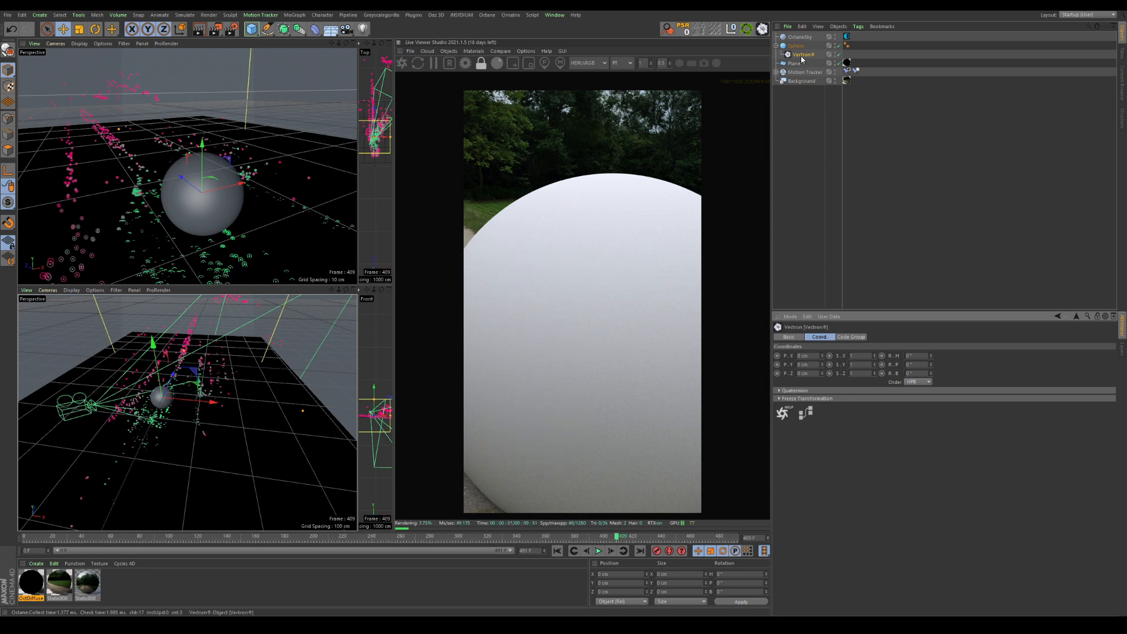
{"action": "left_click_drag", "start_coordinate": [802, 58], "coordinate": [798, 87]}
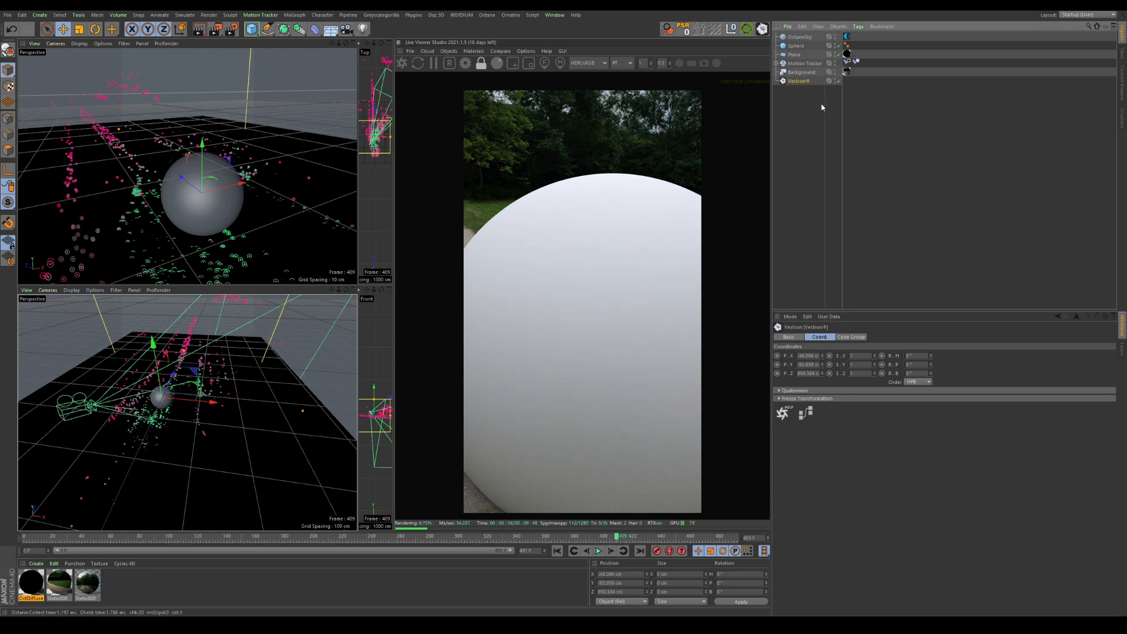
Delete the sphere primitive and reduce the Vectron's radius to about 0.44
{"action": "left_click", "coordinate": [793, 47]}
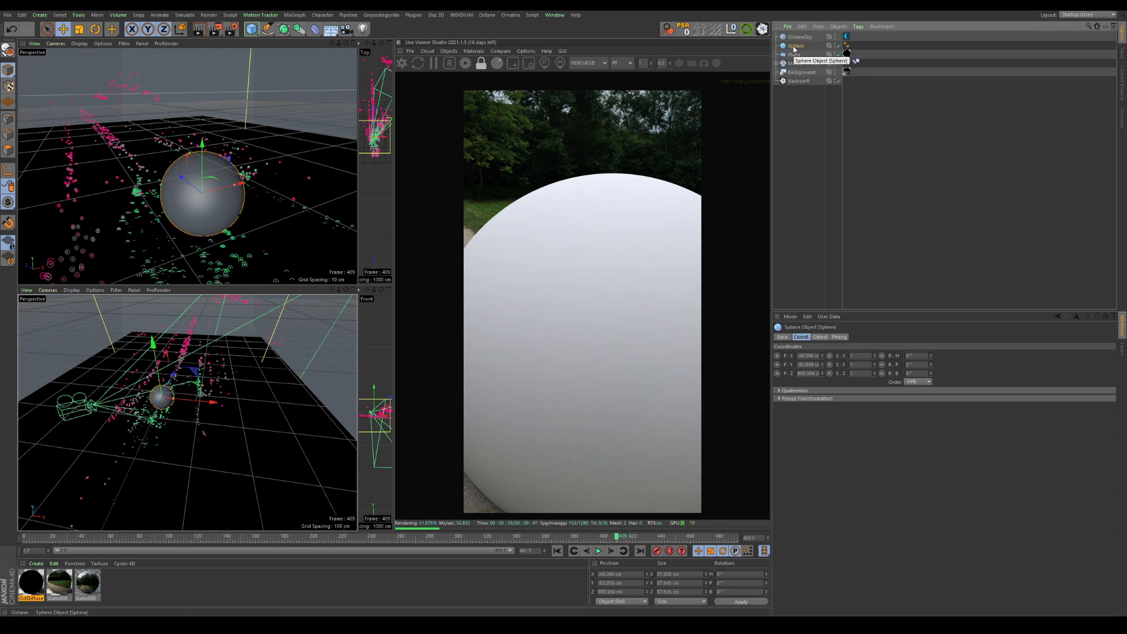
{"action": "key", "text": "Delete"}
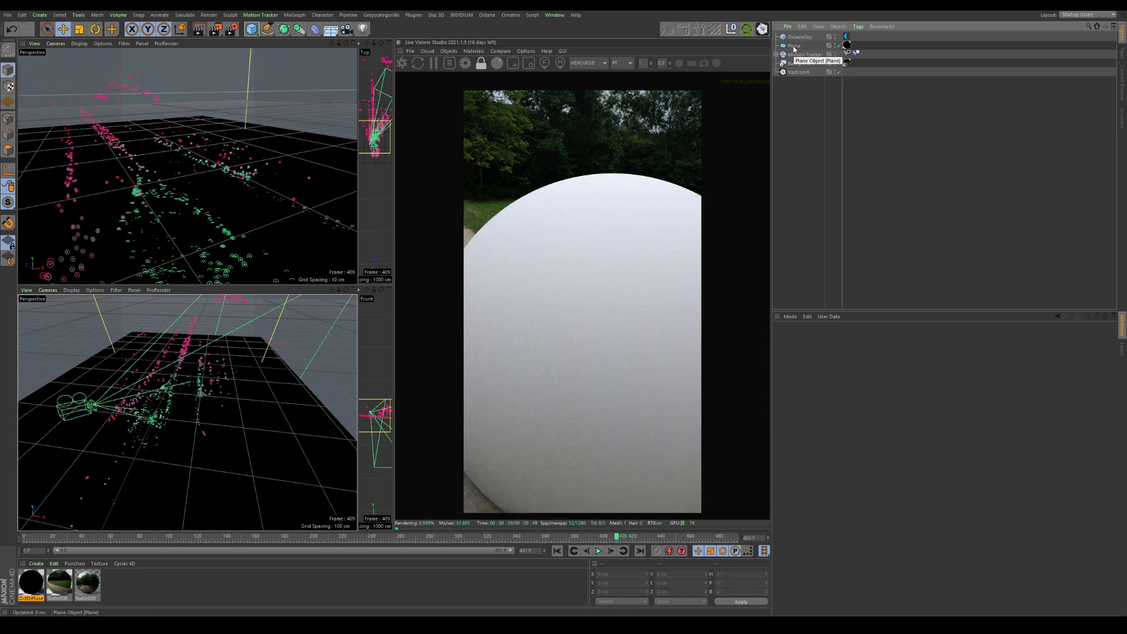
{"action": "left_click", "coordinate": [798, 73]}
{"action": "left_click", "coordinate": [850, 337]}
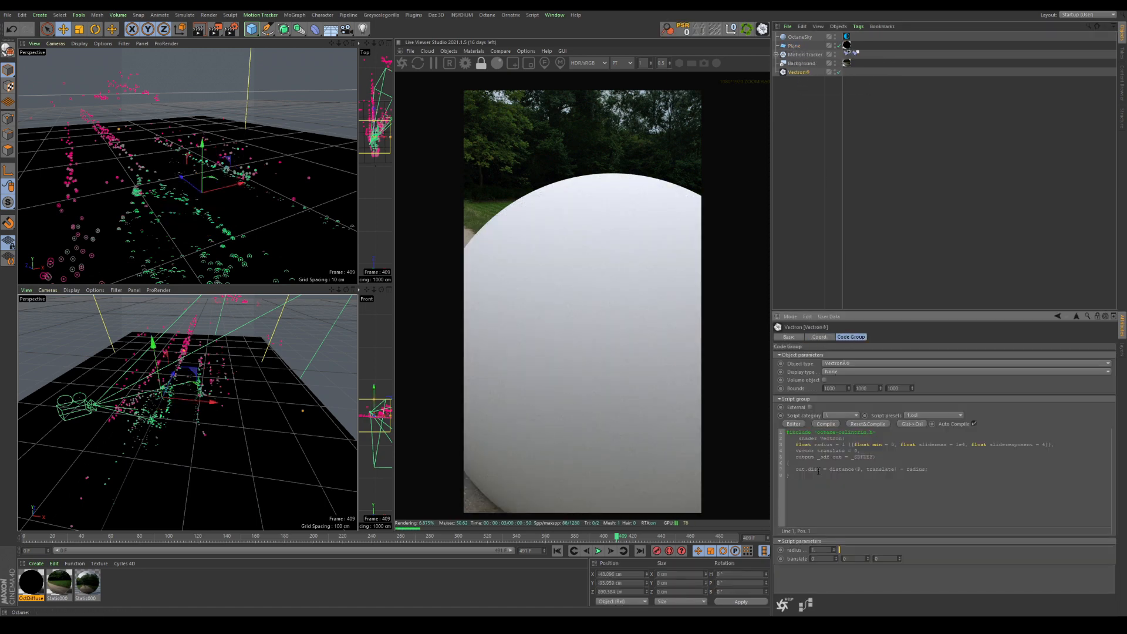
{"action": "left_click_drag", "start_coordinate": [833, 550], "coordinate": [834, 585]}
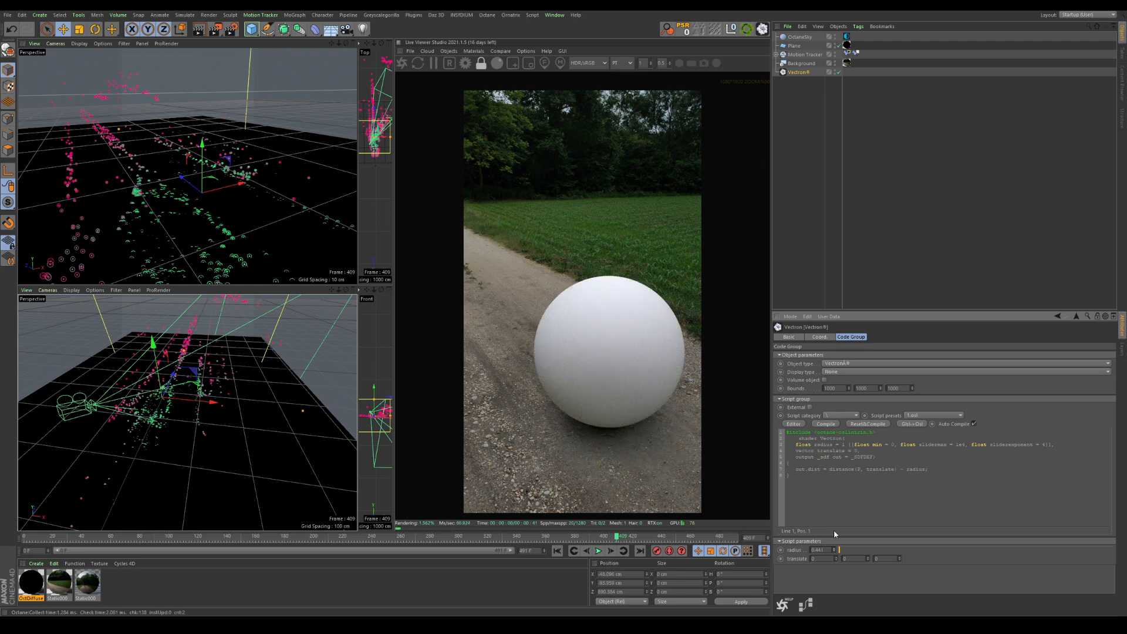
Load the mandelbulb.txt preset from the vectron script category into the Vectron and set its Power to 8
{"action": "left_click", "coordinate": [829, 414]}
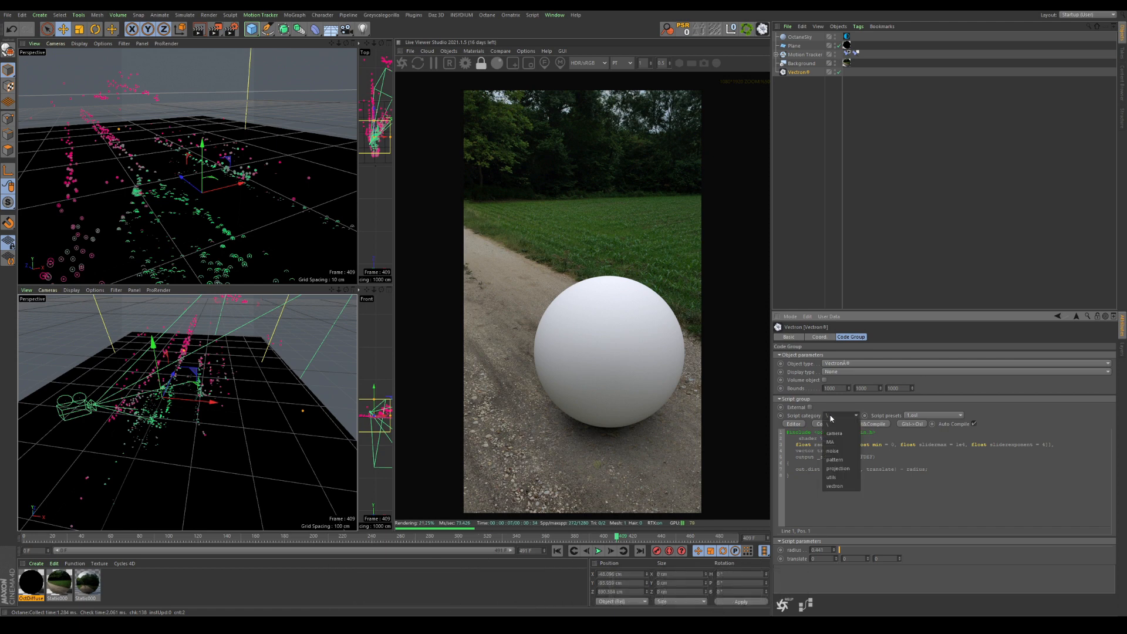
{"action": "left_click", "coordinate": [839, 486]}
{"action": "left_click", "coordinate": [918, 417]}
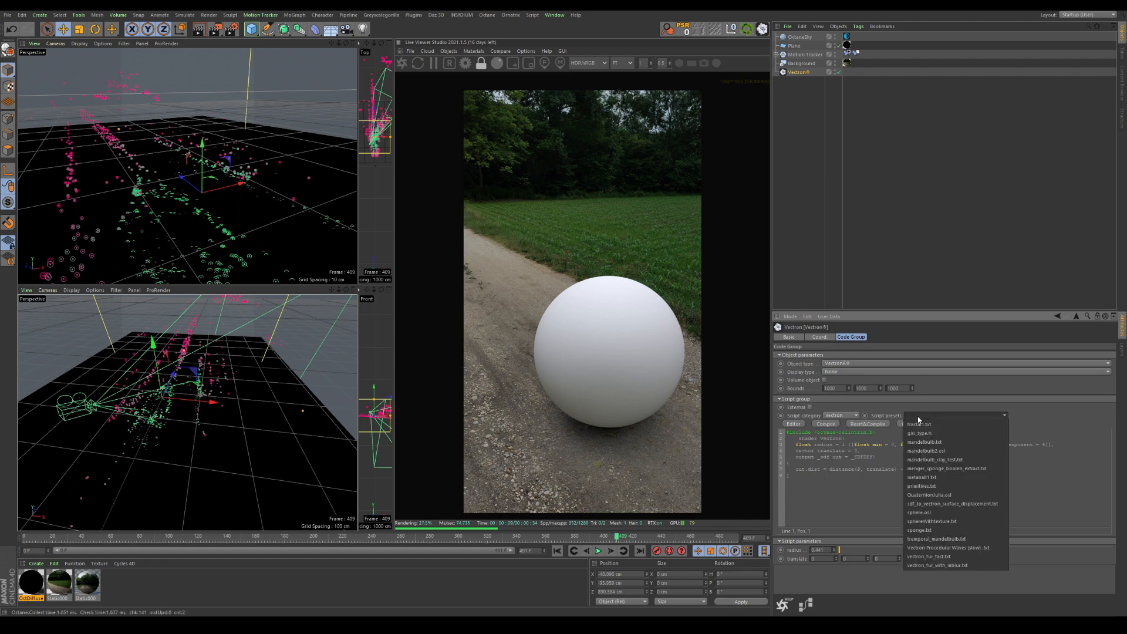
{"action": "left_click", "coordinate": [930, 443]}
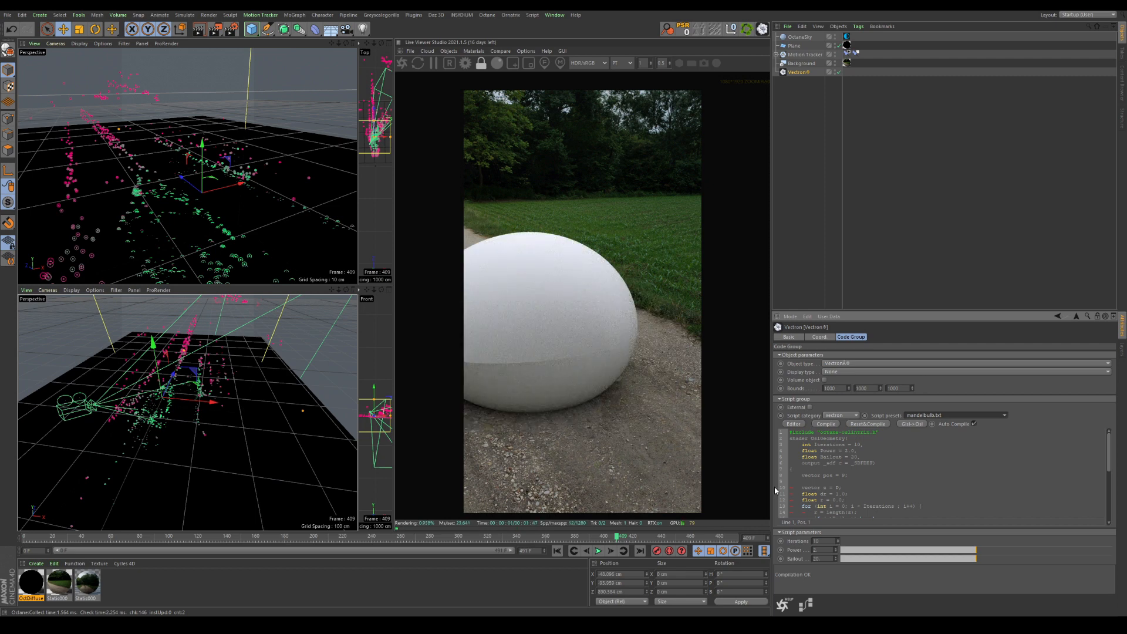
{"action": "left_click", "coordinate": [826, 551]}
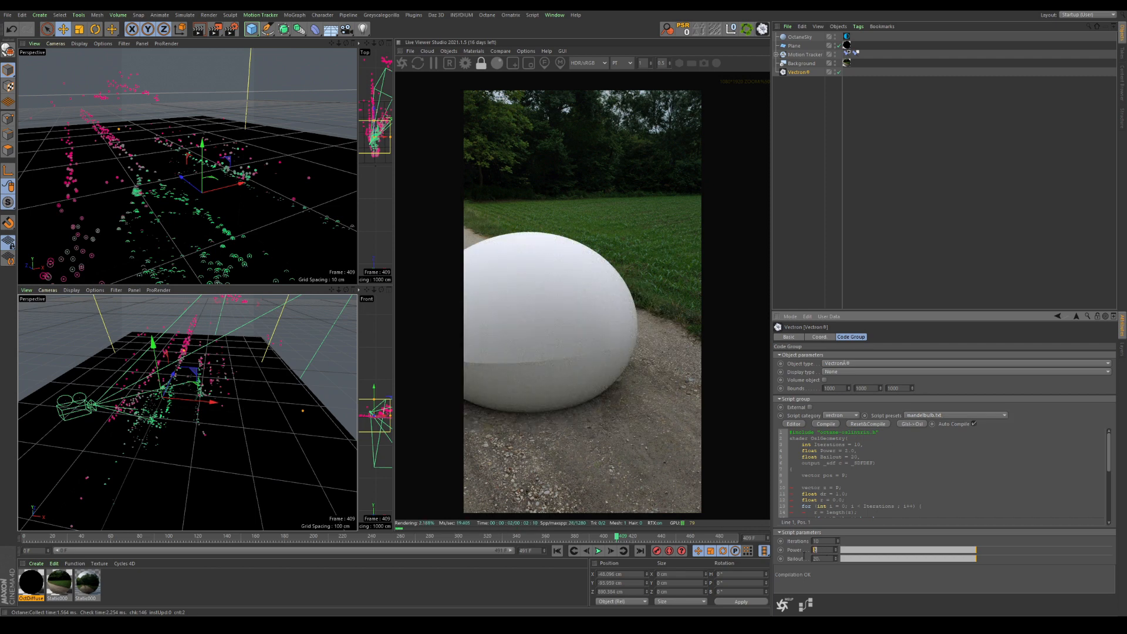
{"action": "type", "text": "8"}
{"action": "key", "text": "Return"}
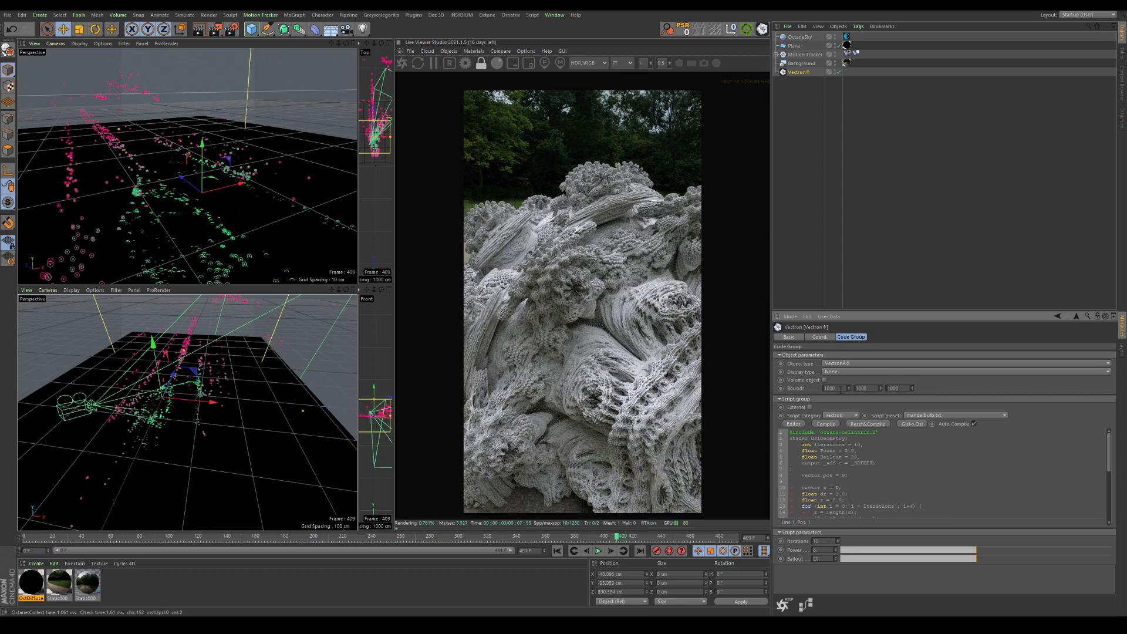
Scale the Vectron mandelbulb down uniformly to 0.4 on all three axes
{"action": "left_click", "coordinate": [820, 337]}
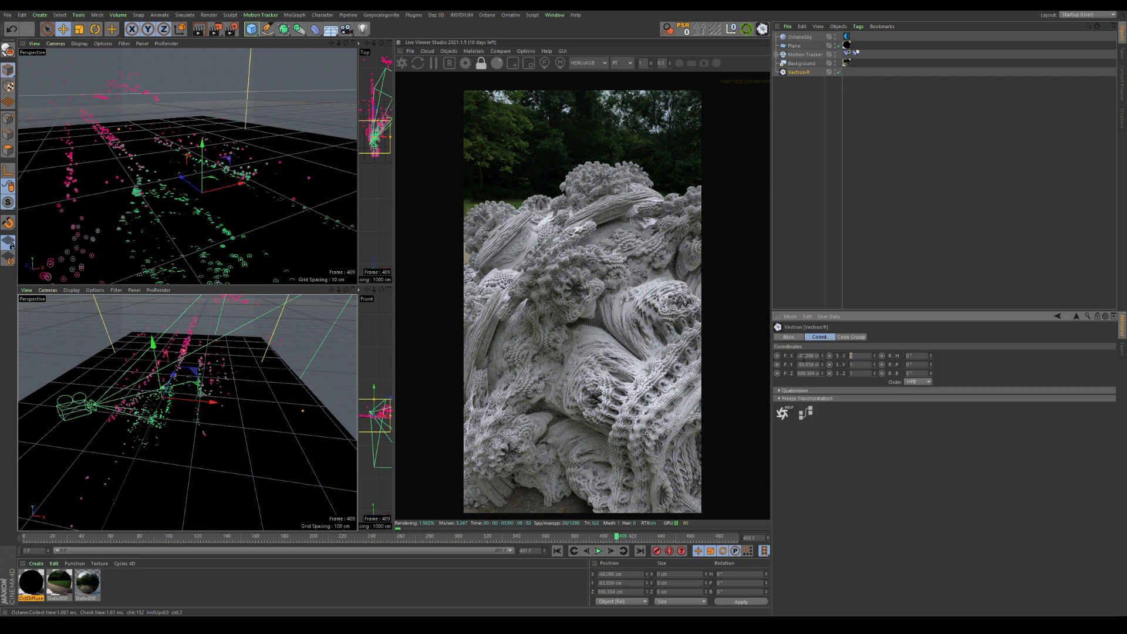
{"action": "key", "text": "Return"}
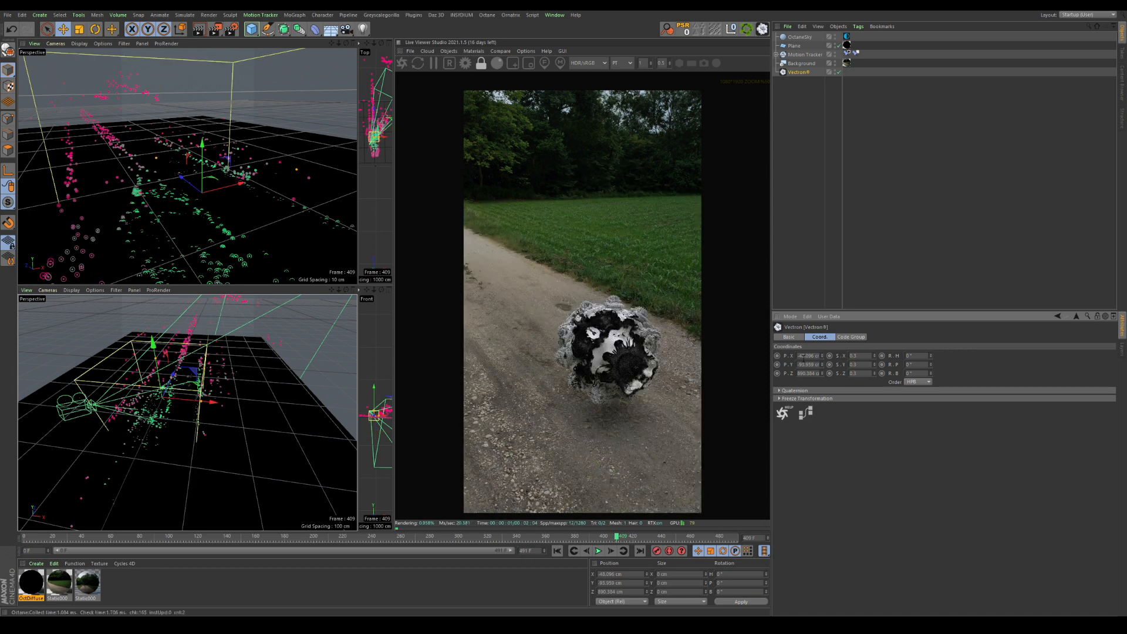
{"action": "left_click_drag", "start_coordinate": [863, 356], "coordinate": [827, 358]}
{"action": "type", "text": "0.4"}
{"action": "key", "text": "Tab"}
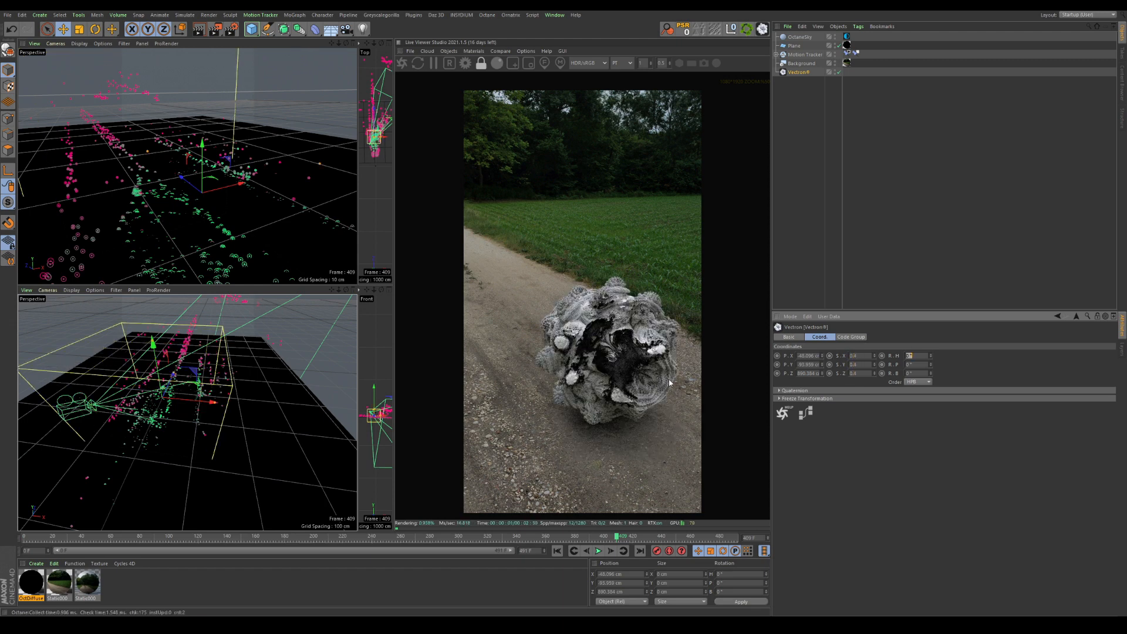
Set the Vectron's bounds to 300 on all three axes
{"action": "left_click", "coordinate": [852, 337]}
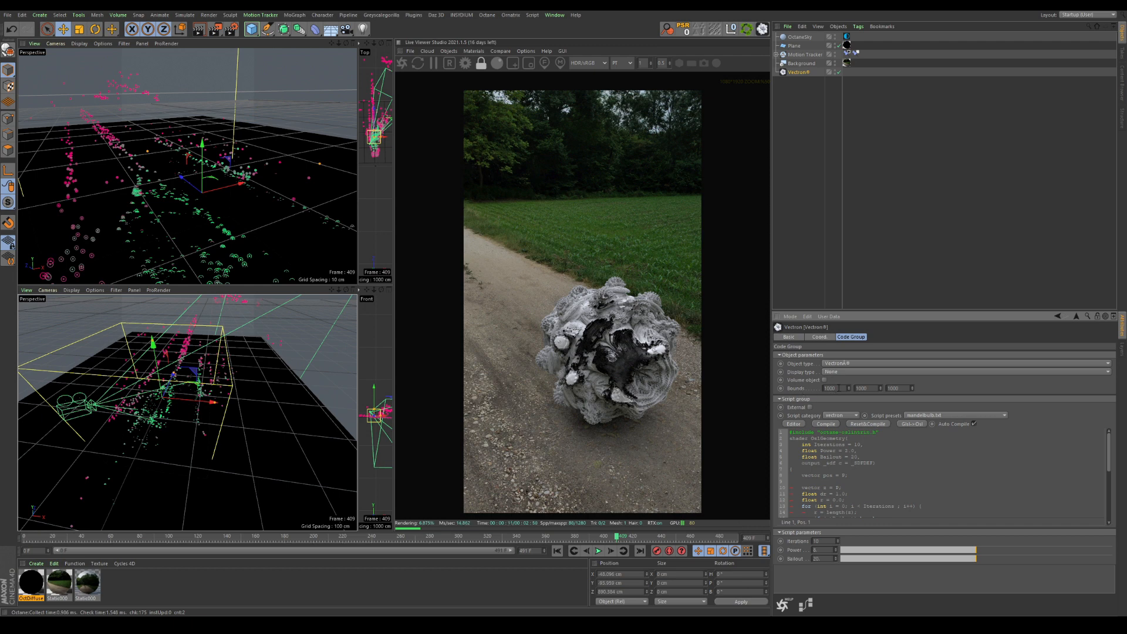
{"action": "double_click", "coordinate": [837, 388]}
{"action": "type", "text": "300"}
{"action": "key", "text": "Tab"}
{"action": "type", "text": "30"}
{"action": "key", "text": "Return"}
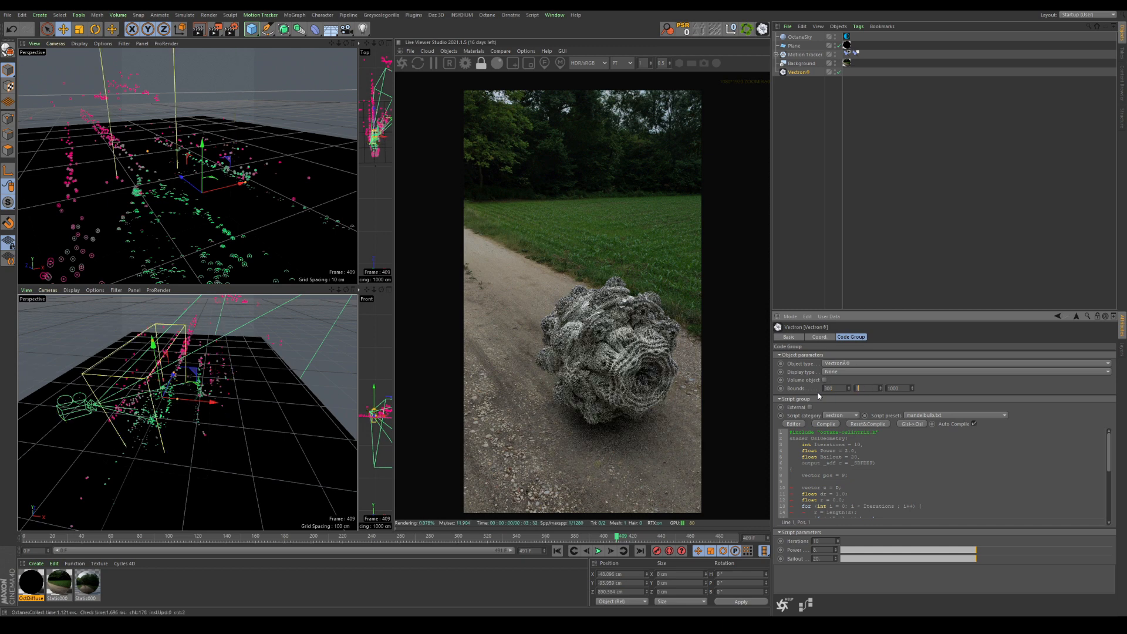
{"action": "type", "text": "0"}
{"action": "key", "text": "Tab"}
{"action": "type", "text": "300"}
{"action": "key", "text": "Tab"}
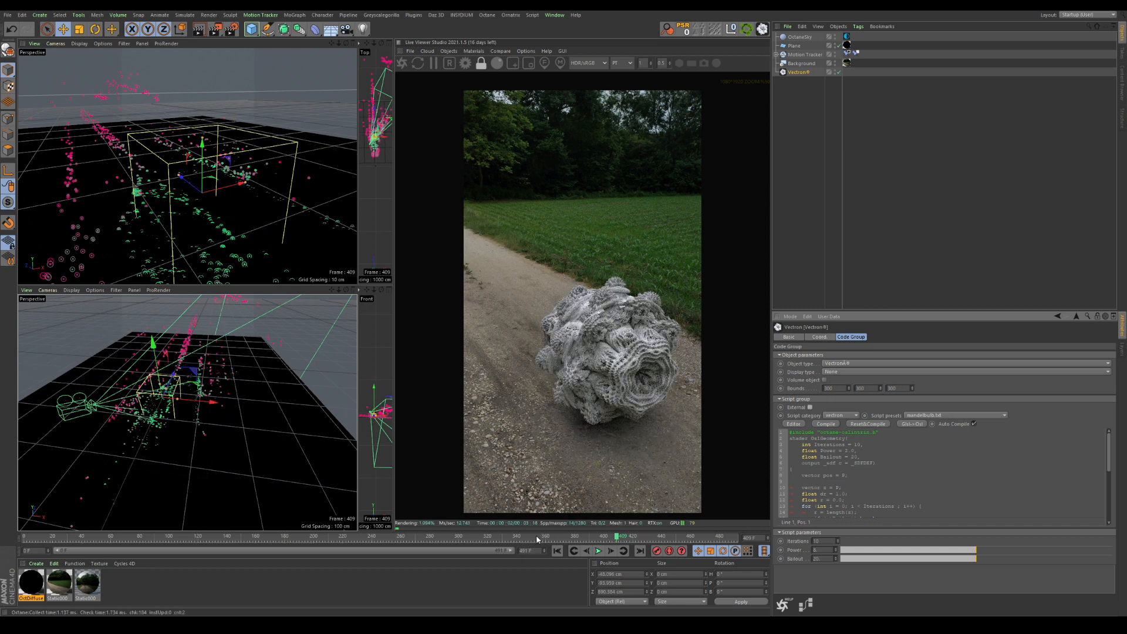
At frame 330, create a new Octane material and assign it to the Vectron
{"action": "left_click", "coordinate": [503, 537]}
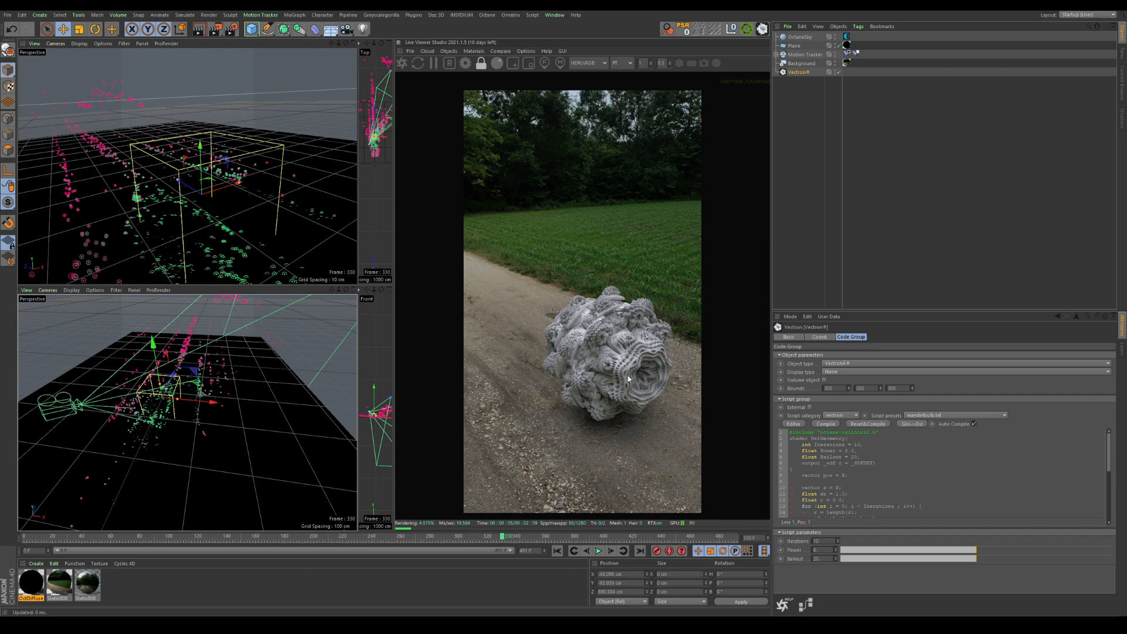
{"action": "left_click", "coordinate": [45, 564]}
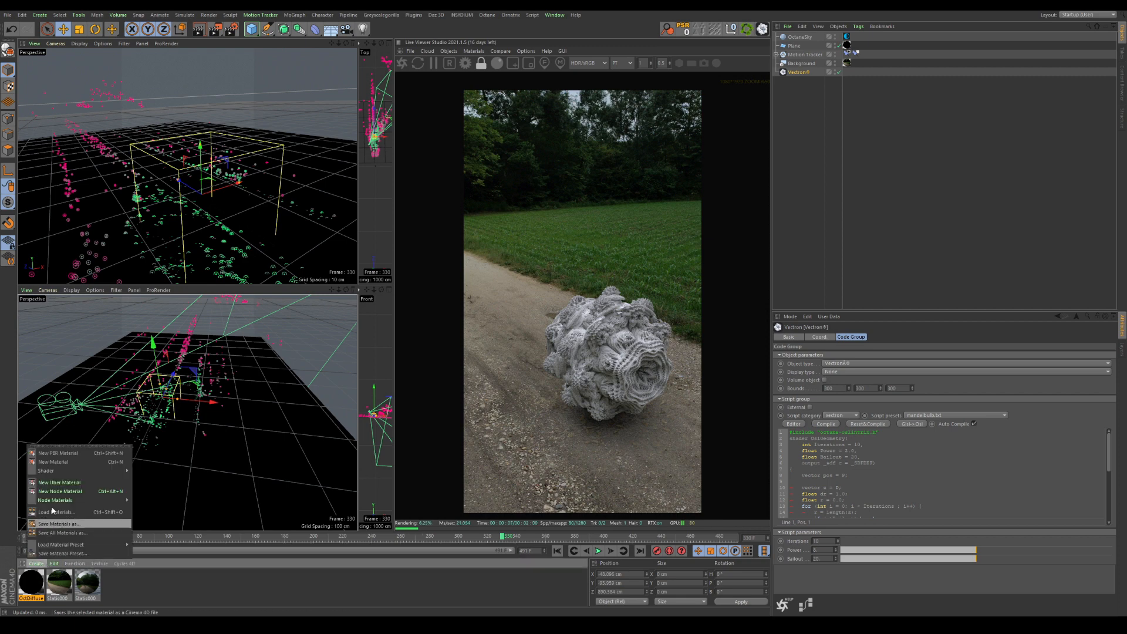
{"action": "mouse_move", "coordinate": [117, 470]}
{"action": "mouse_move", "coordinate": [169, 471]}
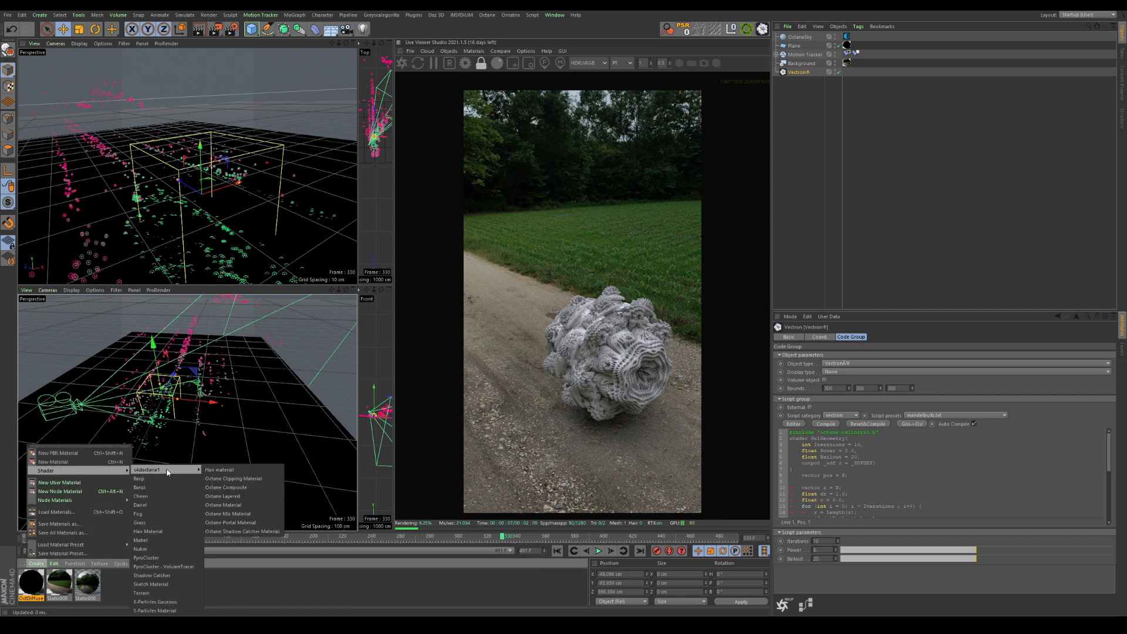
{"action": "left_click", "coordinate": [228, 505]}
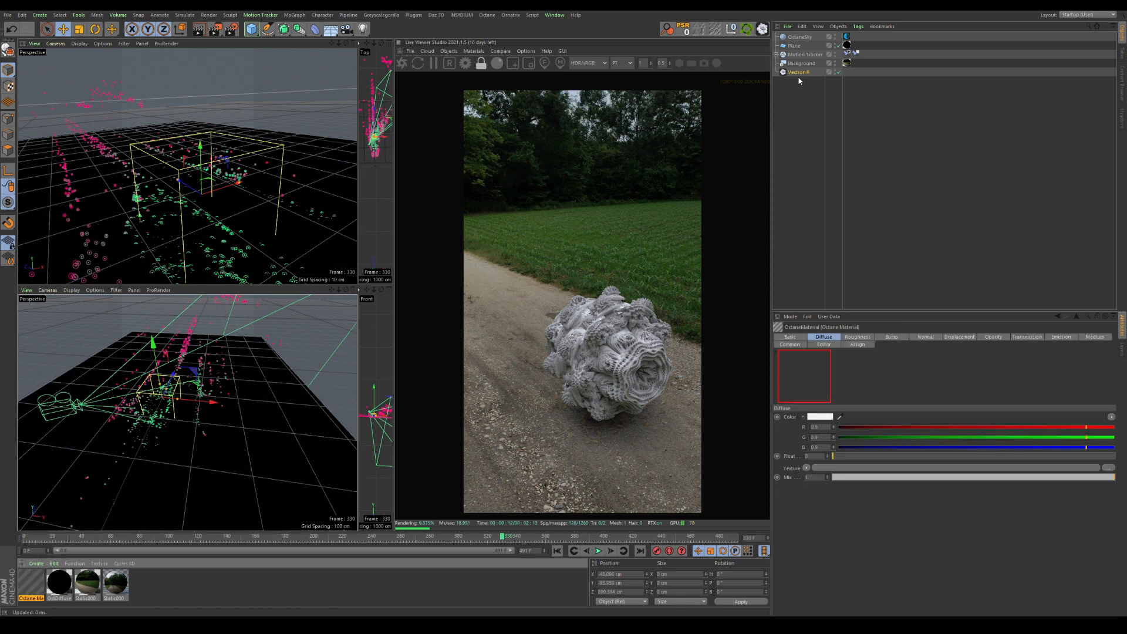
{"action": "left_click_drag", "start_coordinate": [814, 74], "coordinate": [797, 74]}
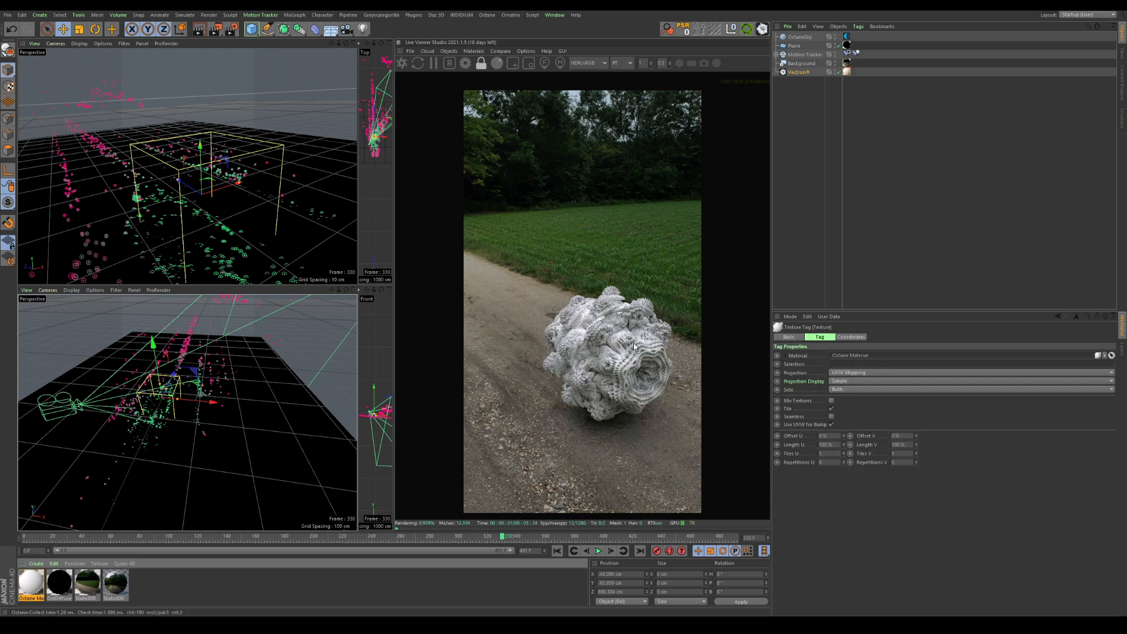
Define a render region over the upper part of the mandelbulb in the Live Viewer
{"action": "scroll", "coordinate": [635, 372], "scroll_direction": "up", "scroll_amount": 3}
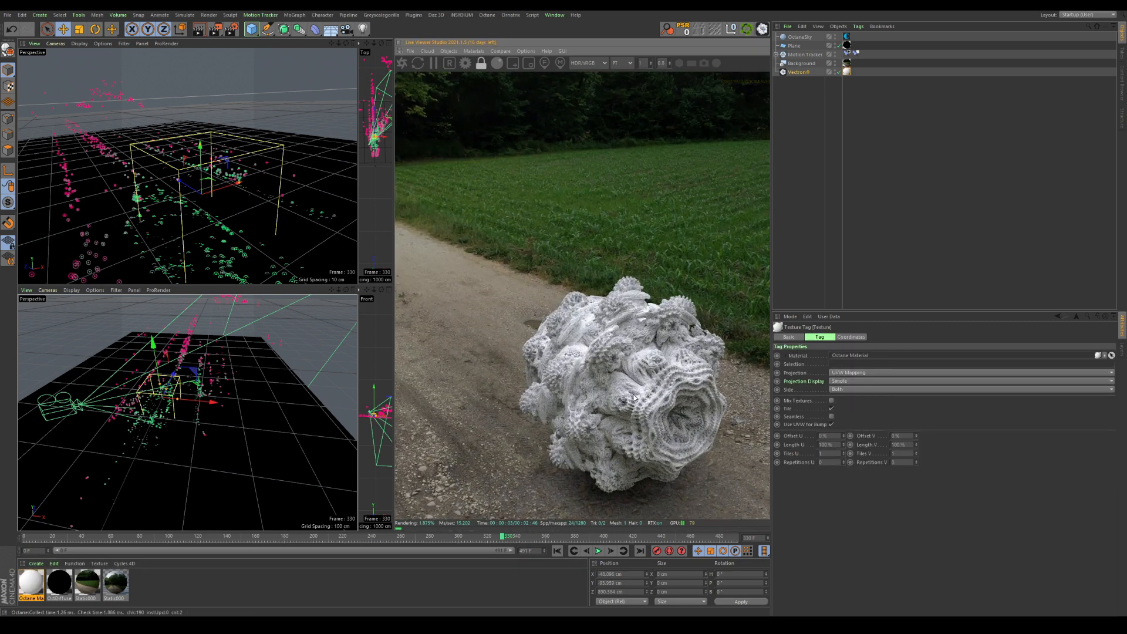
{"action": "middle_click_drag", "start_coordinate": [633, 397], "coordinate": [601, 256]}
{"action": "scroll", "coordinate": [601, 257], "scroll_direction": "up", "scroll_amount": 4}
{"action": "scroll", "coordinate": [603, 272], "scroll_direction": "down", "scroll_amount": 3}
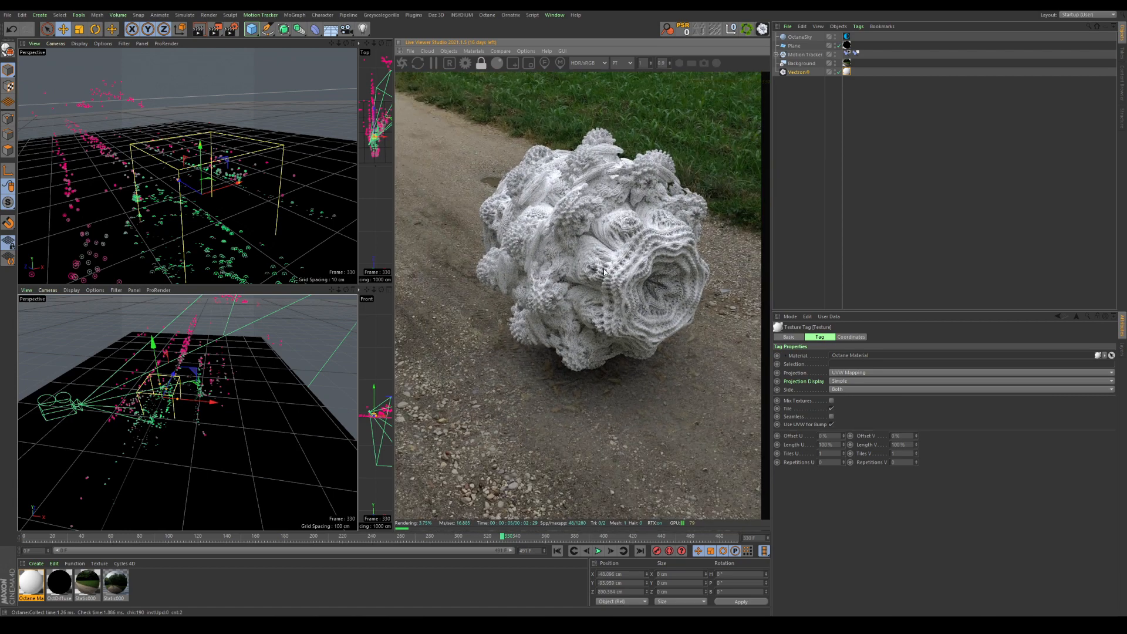
{"action": "left_click", "coordinate": [513, 63]}
{"action": "left_click_drag", "start_coordinate": [516, 107], "coordinate": [702, 252]}
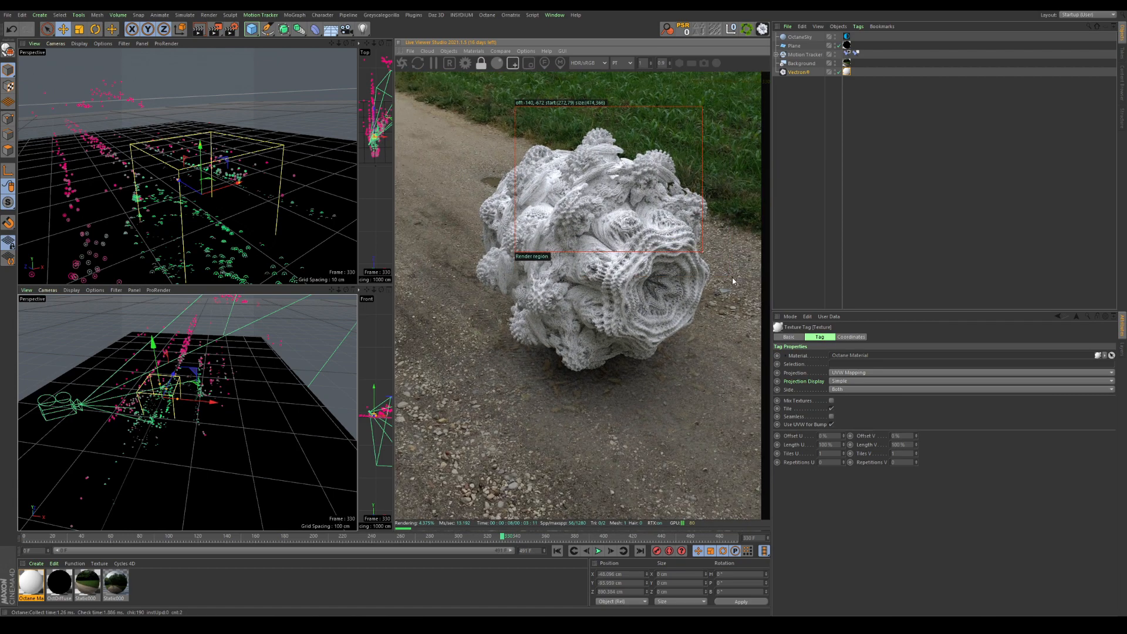
Raise the path tracing kernel's ray epsilon in the Octane settings to smooth the mandelbulb's fine detail
{"action": "left_click", "coordinate": [466, 64]}
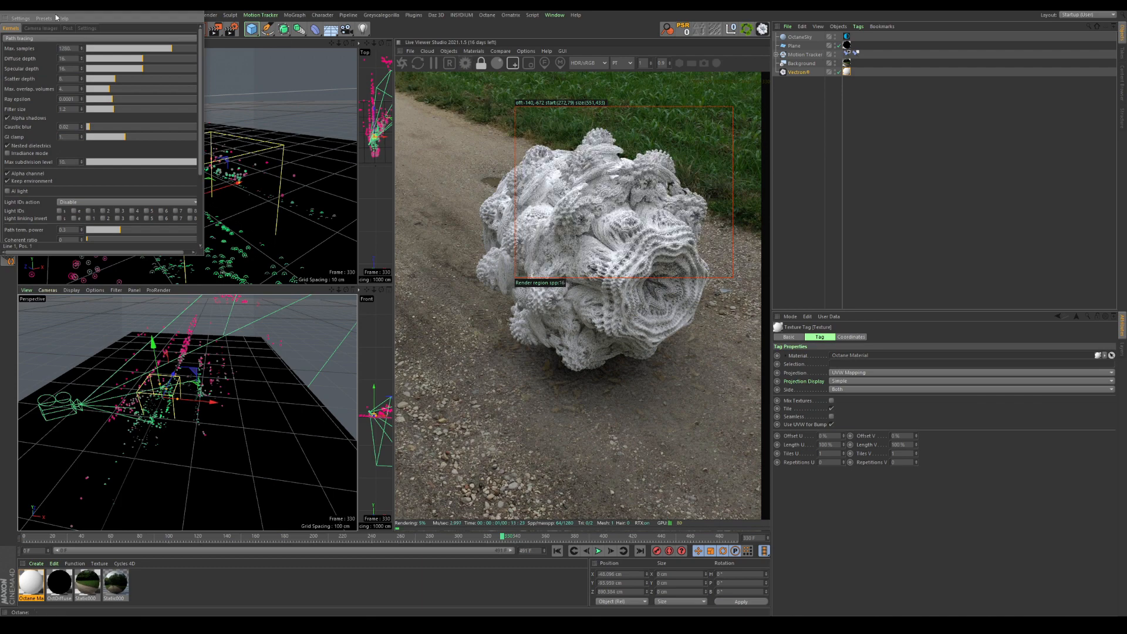
{"action": "left_click_drag", "start_coordinate": [56, 18], "coordinate": [845, 130]}
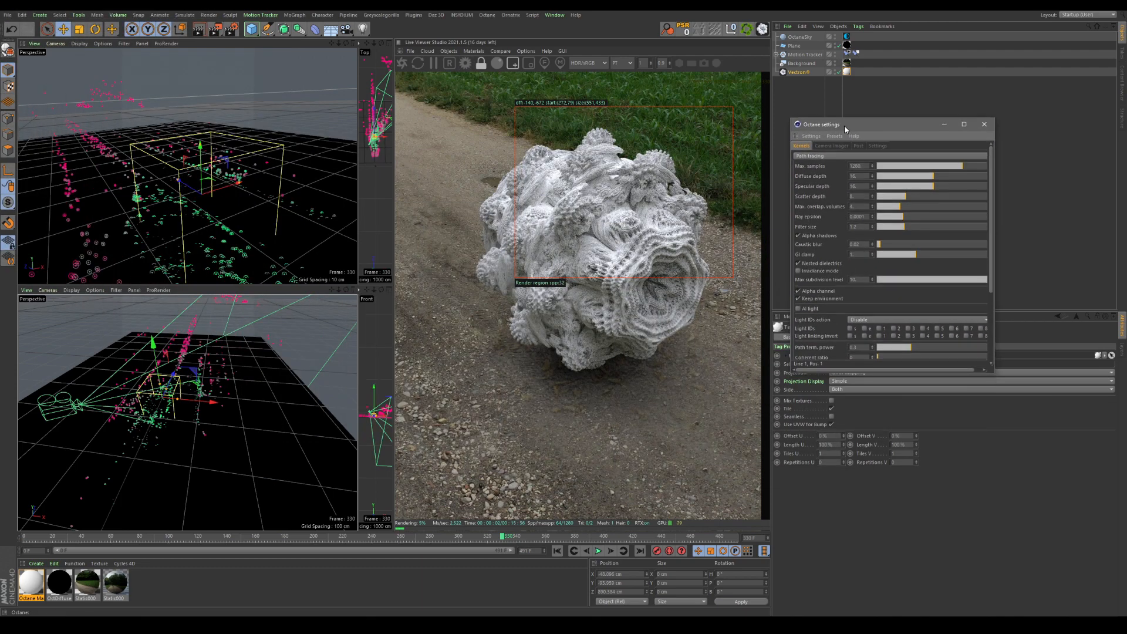
{"action": "left_click_drag", "start_coordinate": [894, 221], "coordinate": [923, 221]}
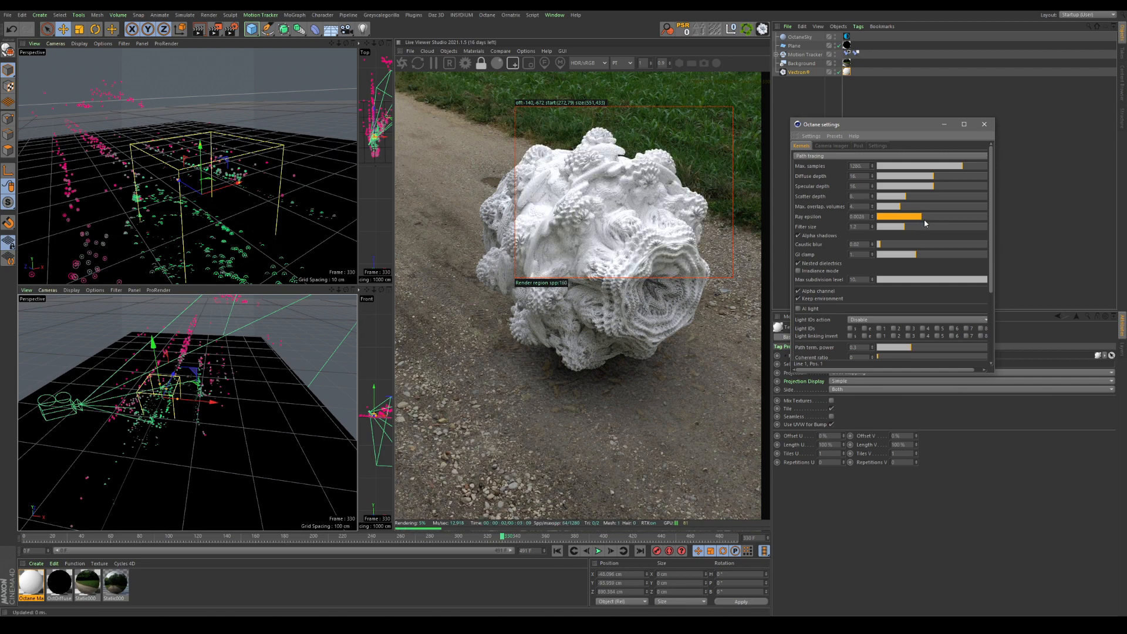
{"action": "left_click", "coordinate": [984, 124]}
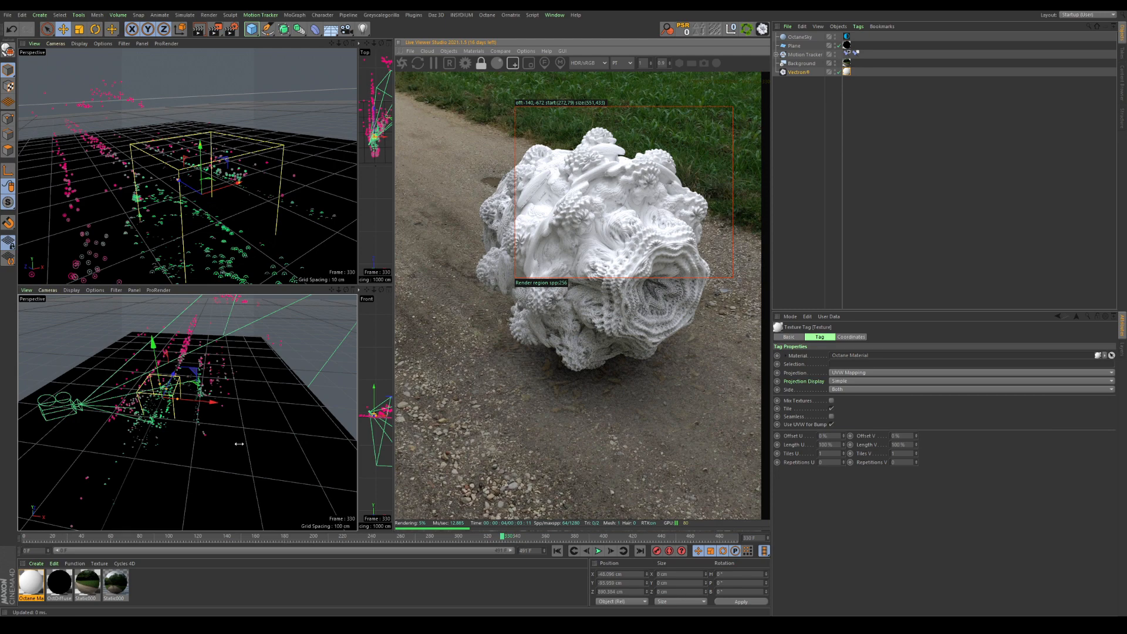
Open the Vectron's Octane material in the Octane Node Editor
{"action": "double_click", "coordinate": [40, 582]}
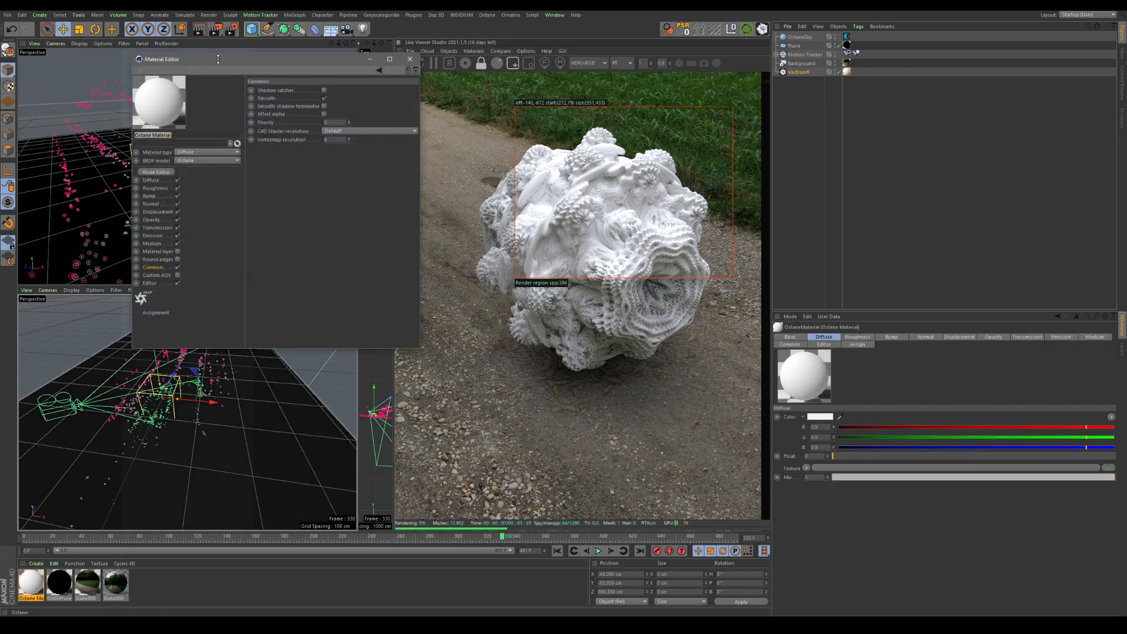
{"action": "left_click_drag", "start_coordinate": [236, 60], "coordinate": [833, 71]}
{"action": "left_click", "coordinate": [753, 184]}
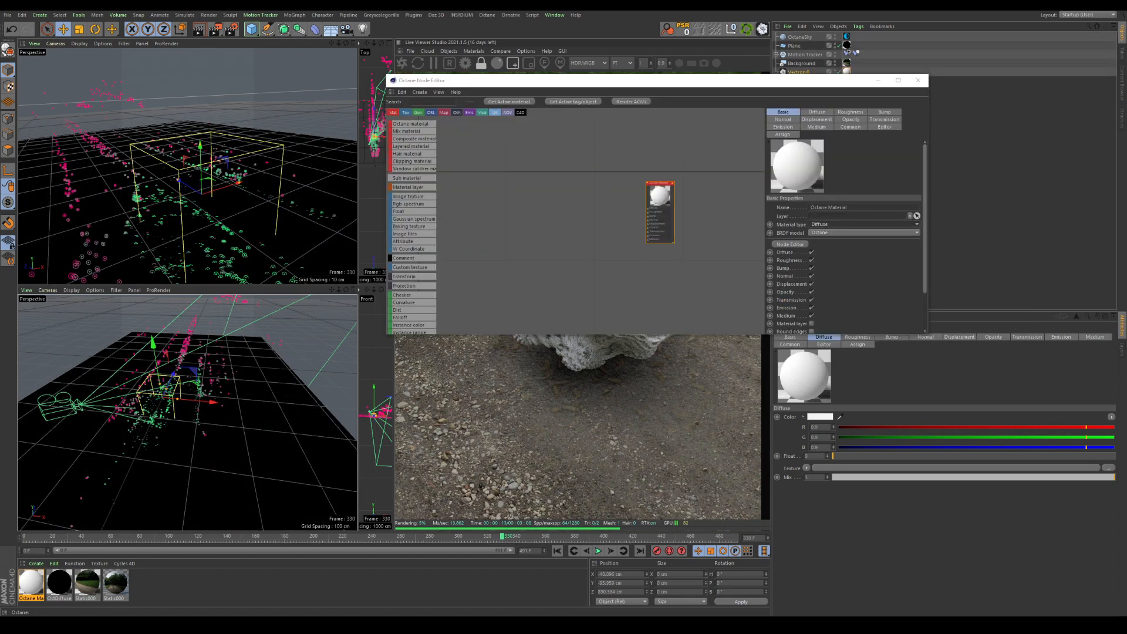
{"action": "left_click_drag", "start_coordinate": [488, 81], "coordinate": [518, 109]}
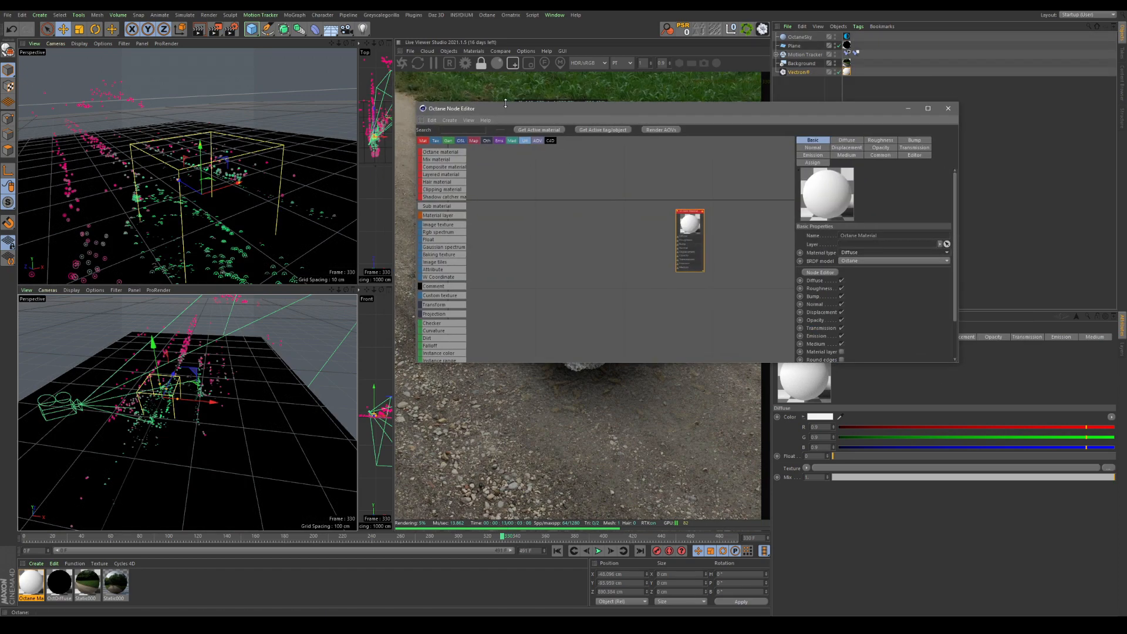
Undock the Live Viewer and arrange it beside an enlarged Octane Node Editor
{"action": "left_click", "coordinate": [399, 43]}
{"action": "left_click", "coordinate": [420, 58]}
{"action": "left_click_drag", "start_coordinate": [514, 42], "coordinate": [178, 42]}
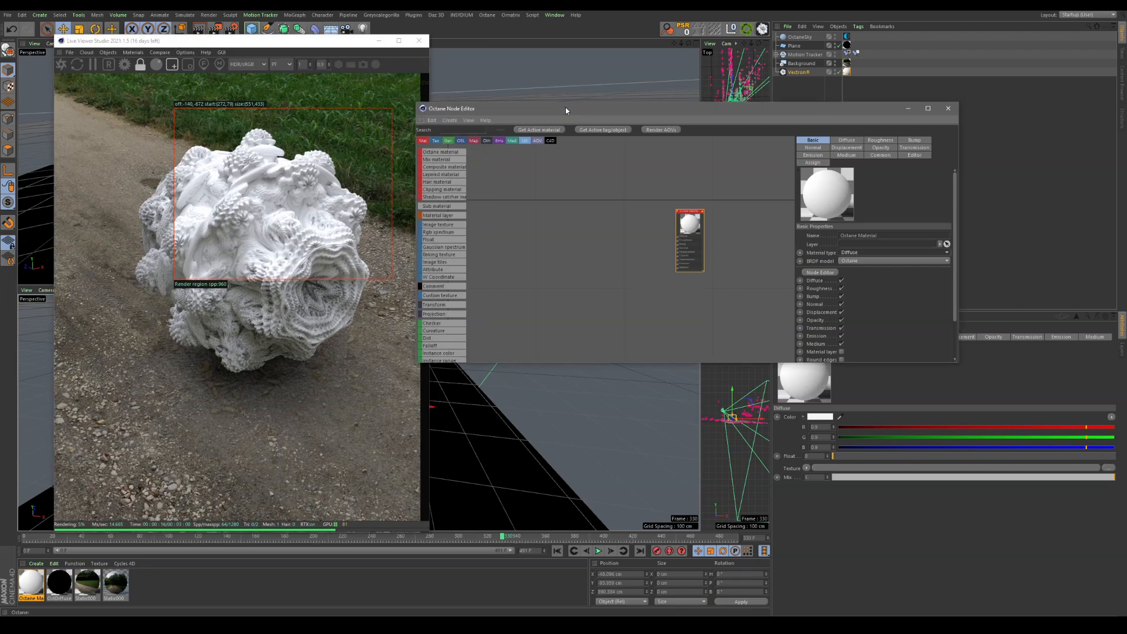
{"action": "left_click_drag", "start_coordinate": [568, 109], "coordinate": [632, 54]}
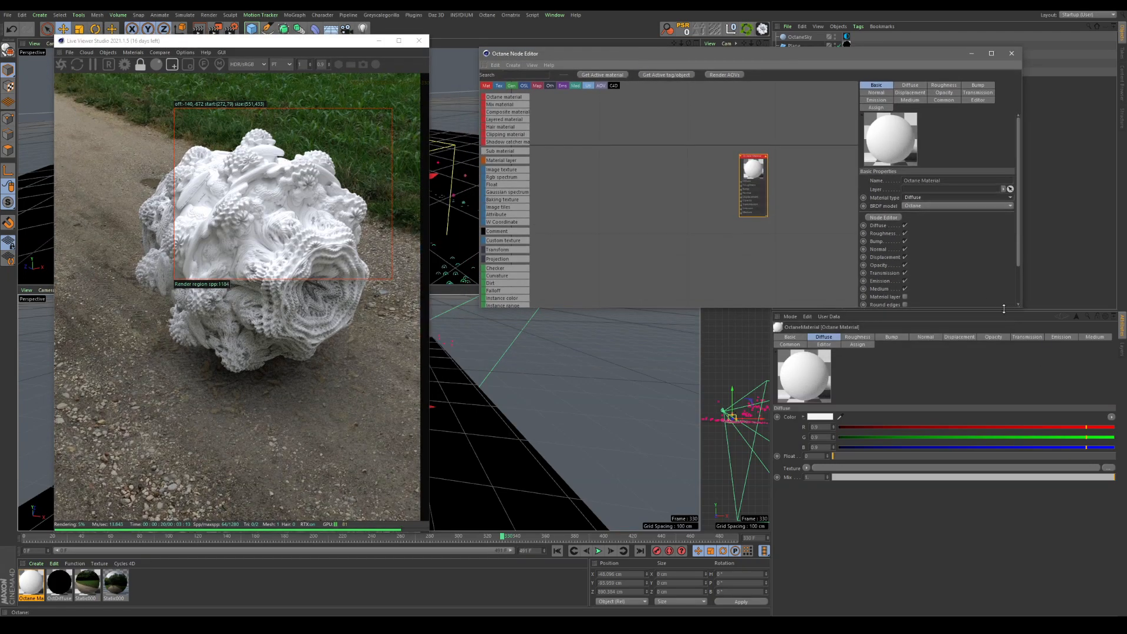
{"action": "left_click_drag", "start_coordinate": [1003, 308], "coordinate": [976, 568]}
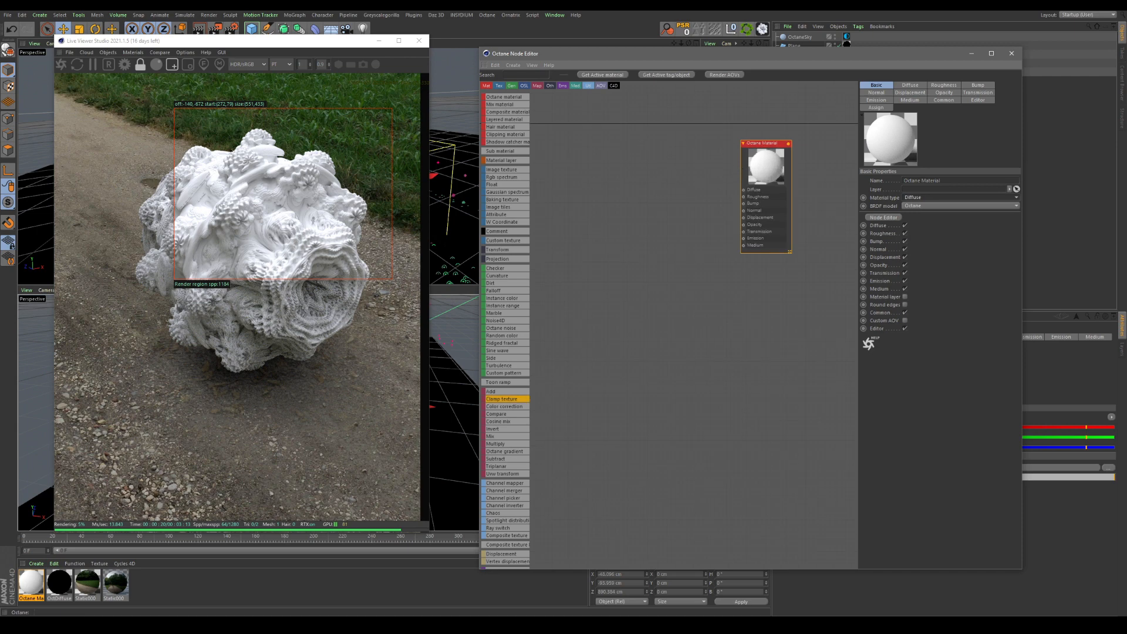
Switch to File Explorer and play Static_5.mp4 to examine the mandelbulb's material in the reference render
{"action": "mouse_move", "coordinate": [140, 625]}
{"action": "left_click", "coordinate": [136, 580]}
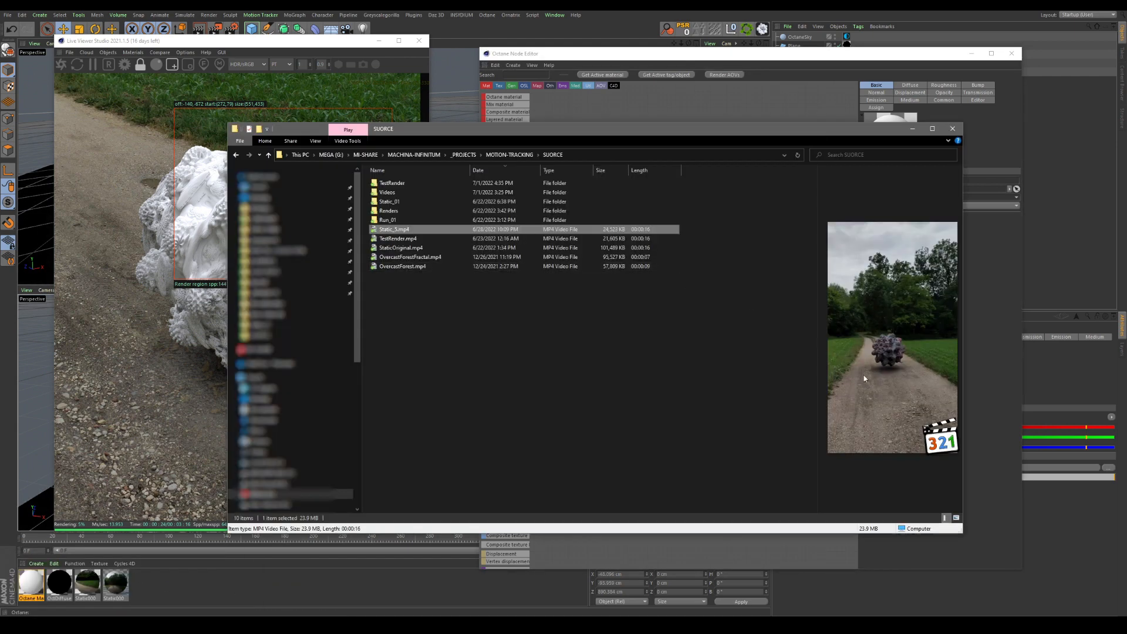
{"action": "double_click", "coordinate": [394, 229]}
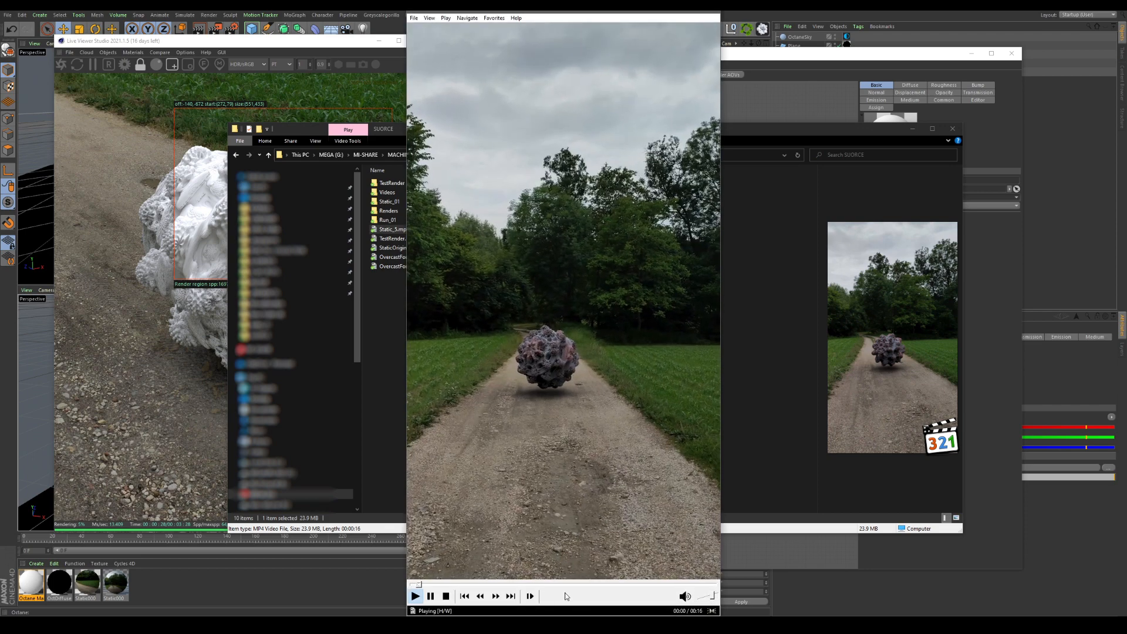
{"action": "left_click", "coordinate": [535, 342]}
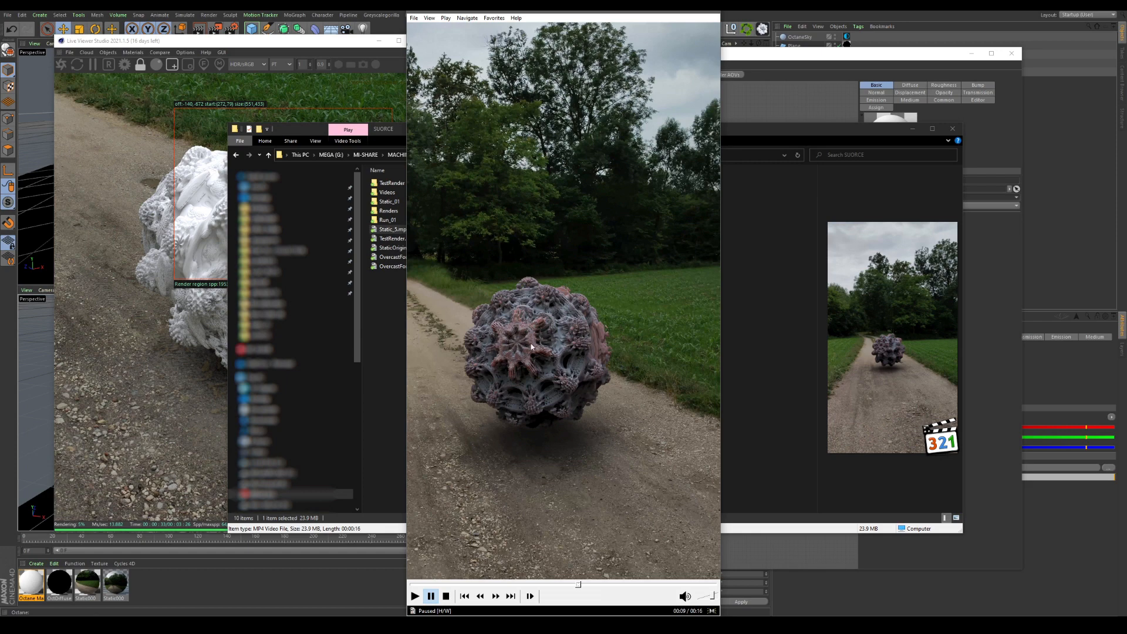
{"action": "left_click", "coordinate": [710, 17]}
{"action": "left_click", "coordinate": [912, 130]}
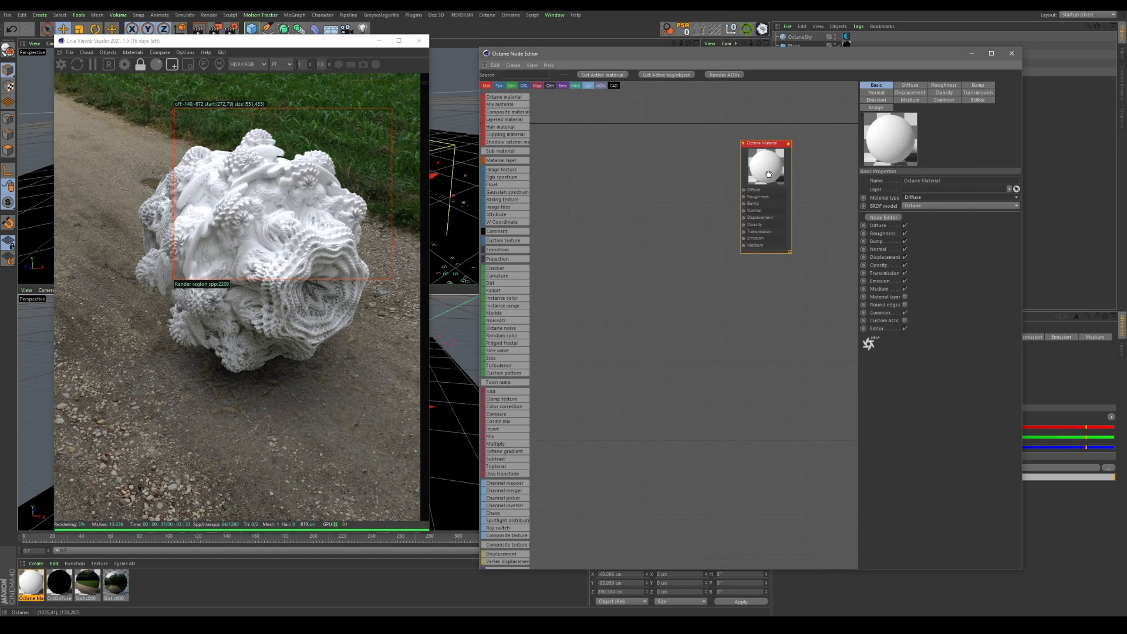
Change the material type to Universal and connect a Randomwalk medium to the material's Medium input
{"action": "left_click", "coordinate": [913, 206]}
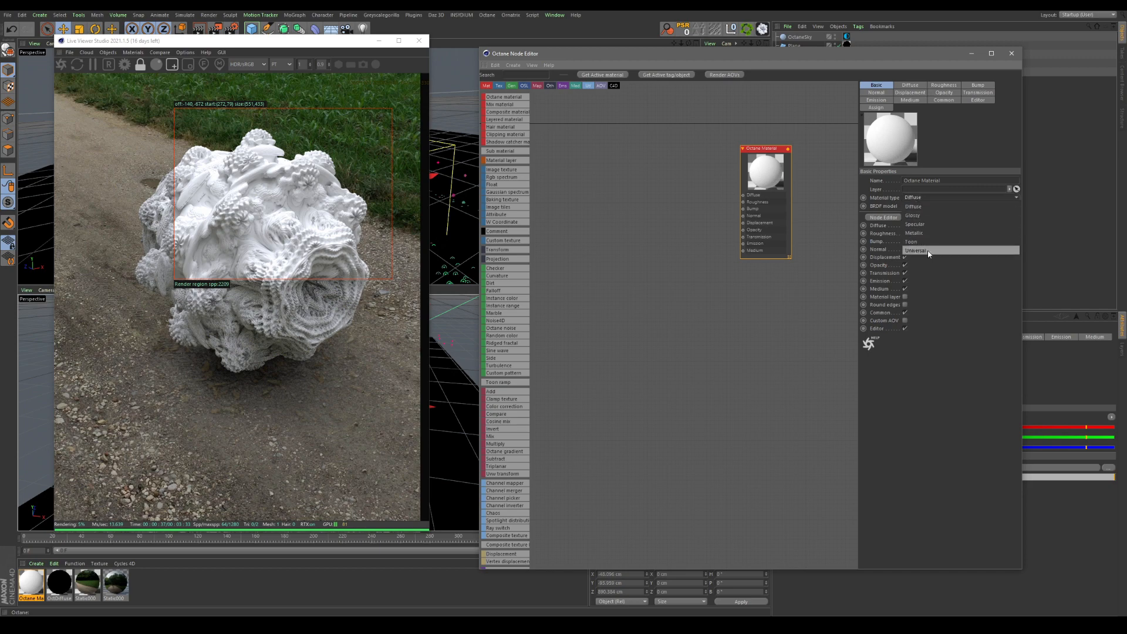
{"action": "left_click", "coordinate": [926, 250]}
{"action": "scroll", "coordinate": [739, 209], "scroll_direction": "up", "scroll_amount": 2}
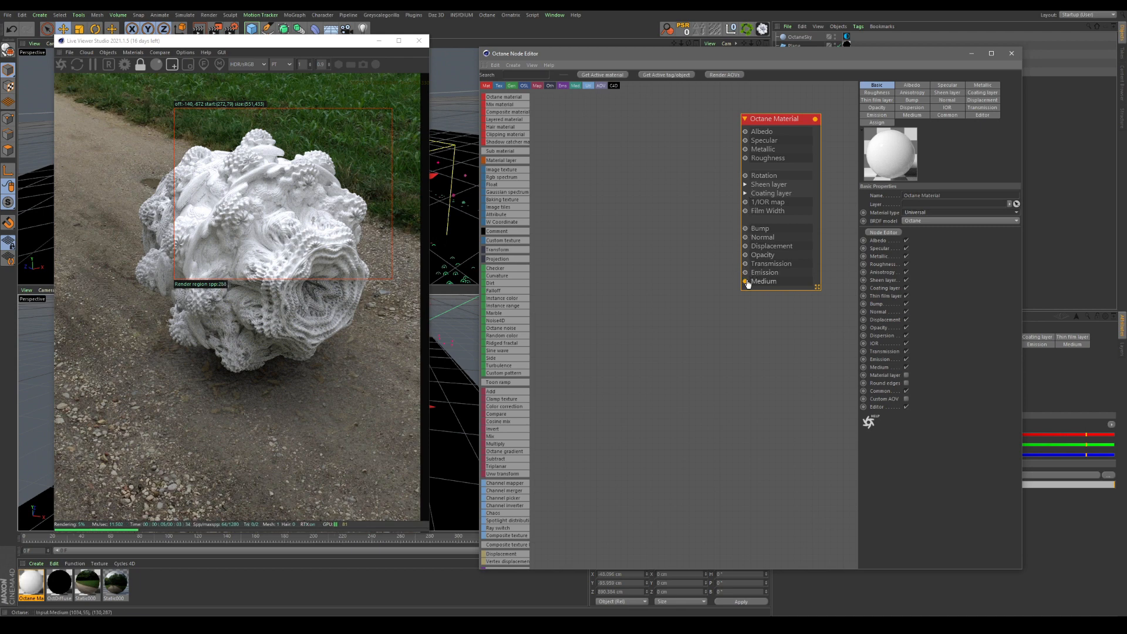
{"action": "left_click_drag", "start_coordinate": [744, 282], "coordinate": [645, 229]}
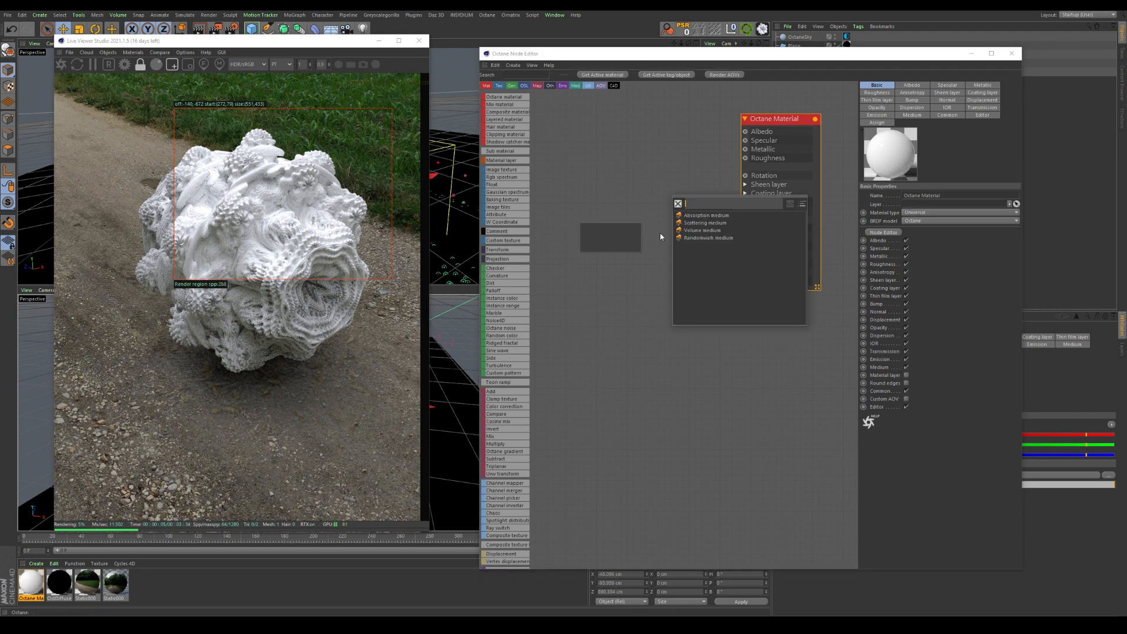
{"action": "left_click", "coordinate": [698, 238]}
{"action": "left_click_drag", "start_coordinate": [603, 229], "coordinate": [669, 270]}
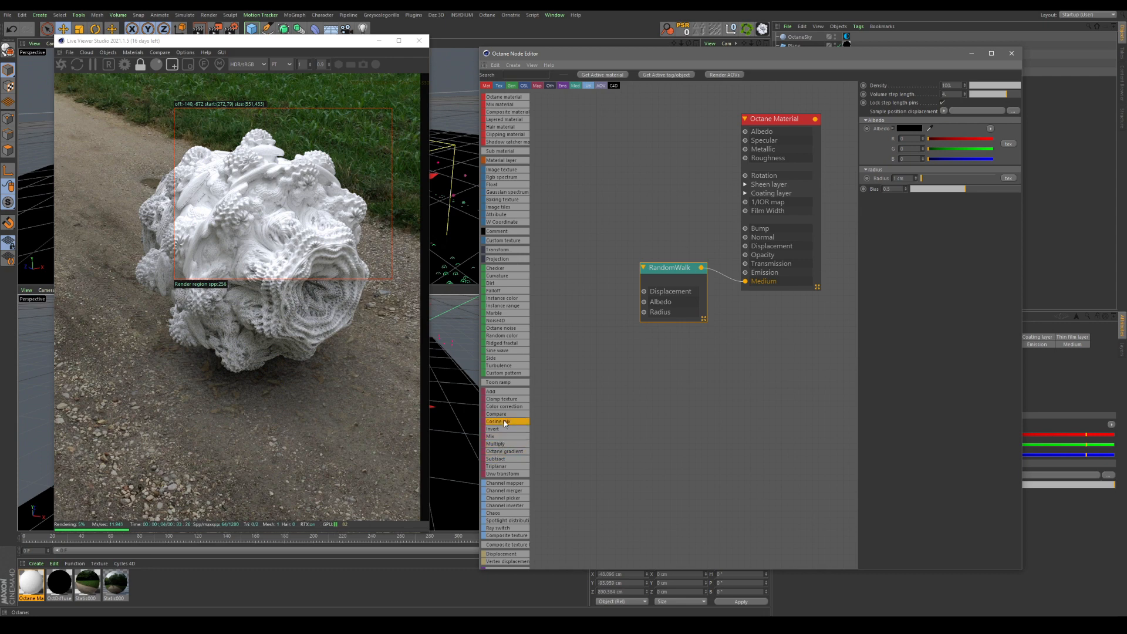
Add two RGB spectrum nodes and connect them to the RandomWalk node's Albedo and Radius inputs
{"action": "left_click_drag", "start_coordinate": [503, 177], "coordinate": [565, 247]}
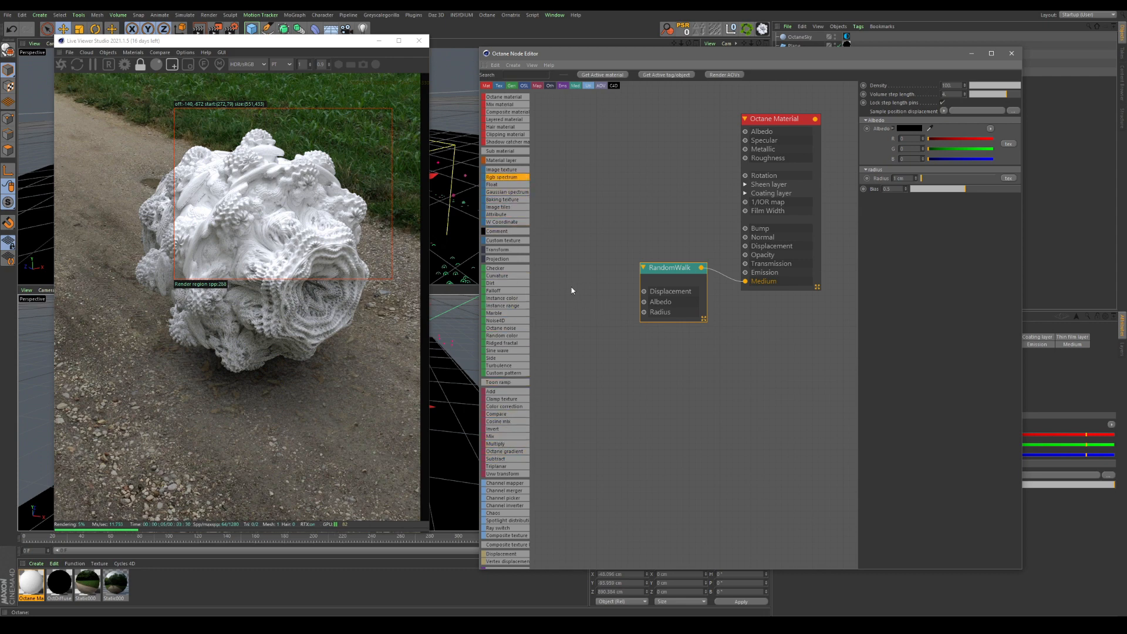
{"action": "left_click_drag", "start_coordinate": [572, 290], "coordinate": [572, 290]}
{"action": "left_click_drag", "start_coordinate": [498, 177], "coordinate": [574, 361]}
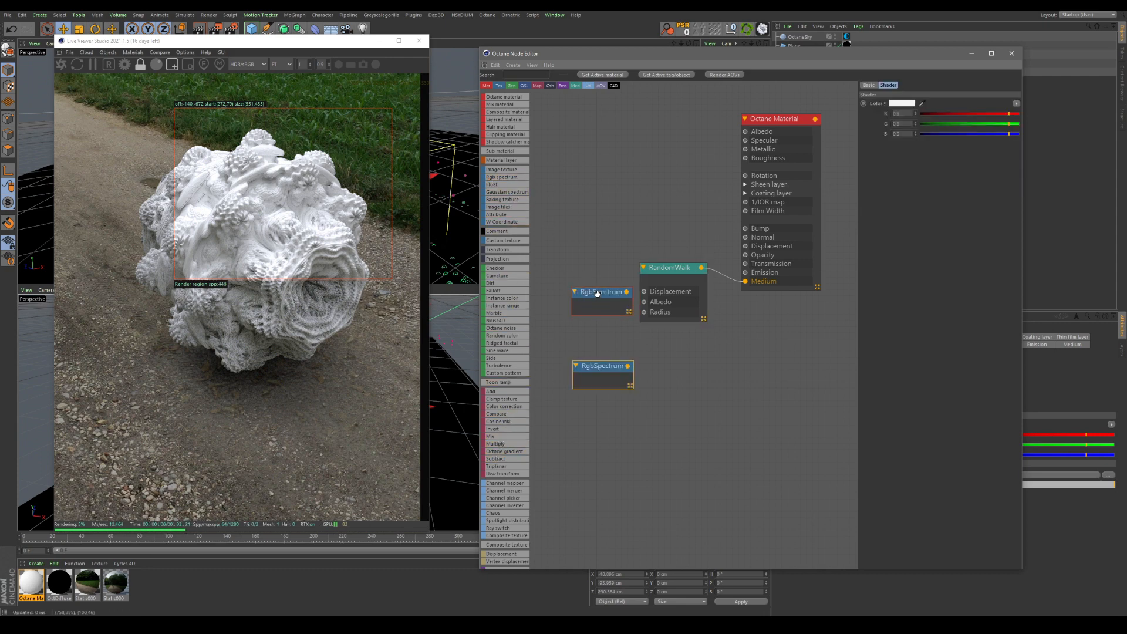
{"action": "left_click_drag", "start_coordinate": [597, 293], "coordinate": [643, 308]}
{"action": "left_click_drag", "start_coordinate": [601, 366], "coordinate": [644, 312]}
Set the colour of the RGB spectrum node feeding Albedo to a pale yellow
{"action": "left_click", "coordinate": [594, 300]}
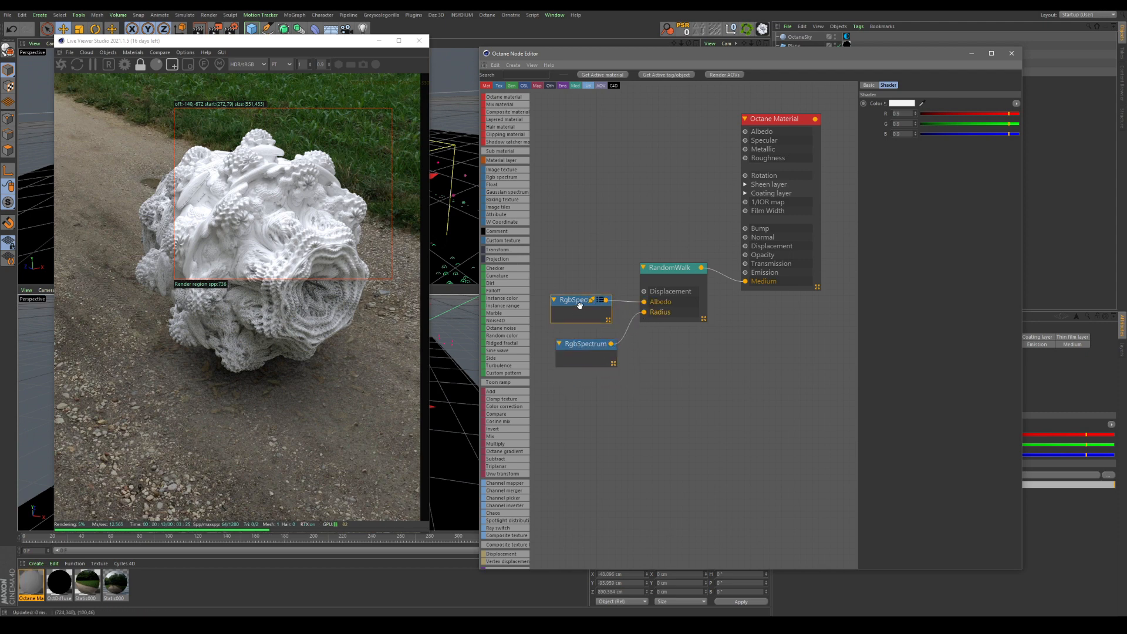
{"action": "left_click", "coordinate": [905, 104]}
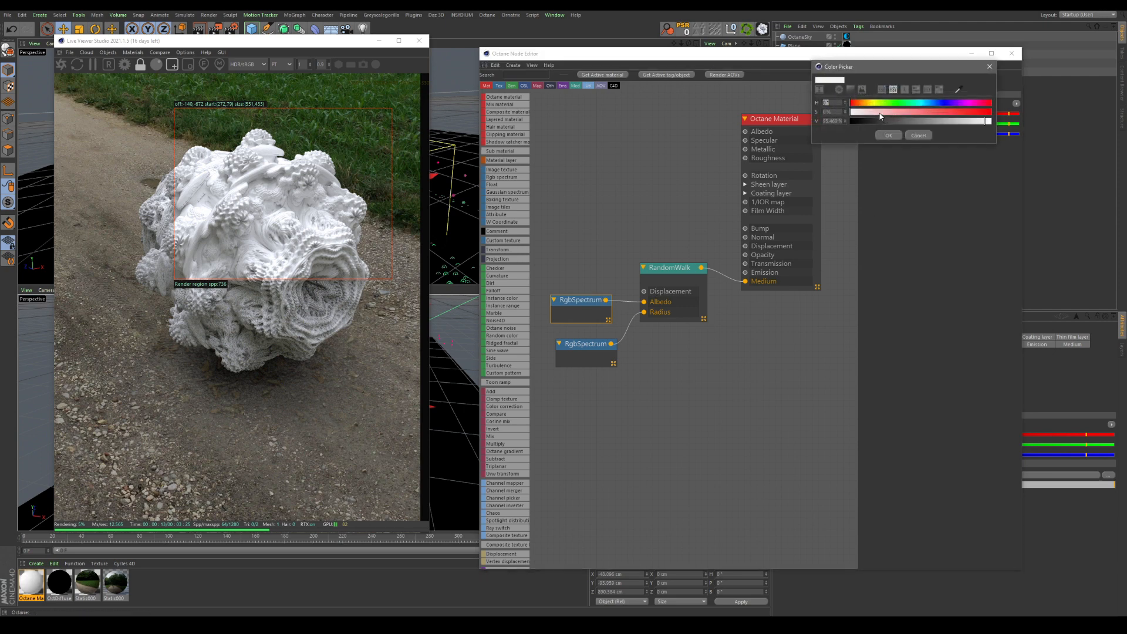
{"action": "mouse_move", "coordinate": [880, 113]}
{"action": "left_mouse_down"}
{"action": "mouse_move", "coordinate": [924, 121]}
{"action": "mouse_move", "coordinate": [868, 105]}
{"action": "left_mouse_up"}
{"action": "left_click", "coordinate": [890, 136]}
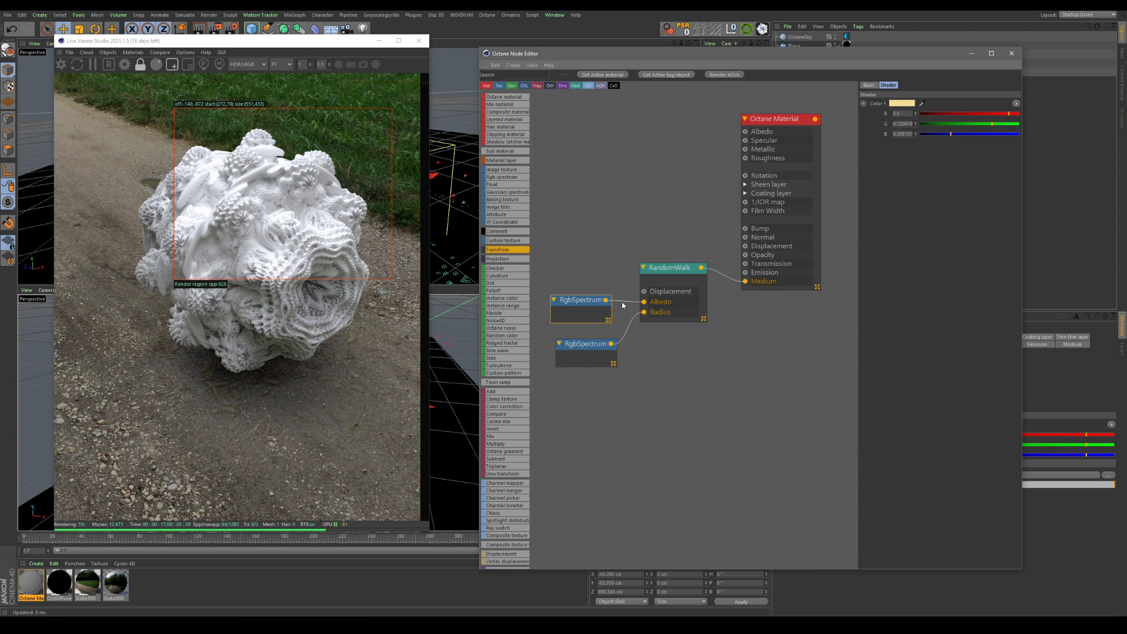
Set the colour of the RGB spectrum node feeding Radius to a light orange
{"action": "left_click_drag", "start_coordinate": [675, 267], "coordinate": [677, 269]}
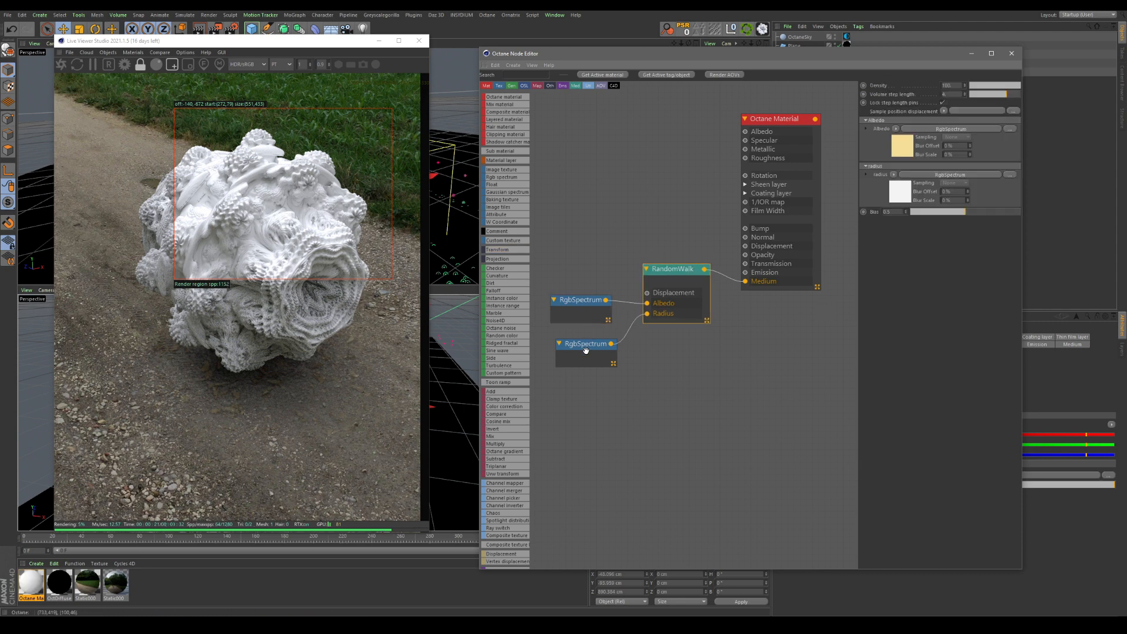
{"action": "left_click_drag", "start_coordinate": [586, 344], "coordinate": [582, 339]}
{"action": "left_click", "coordinate": [898, 103]}
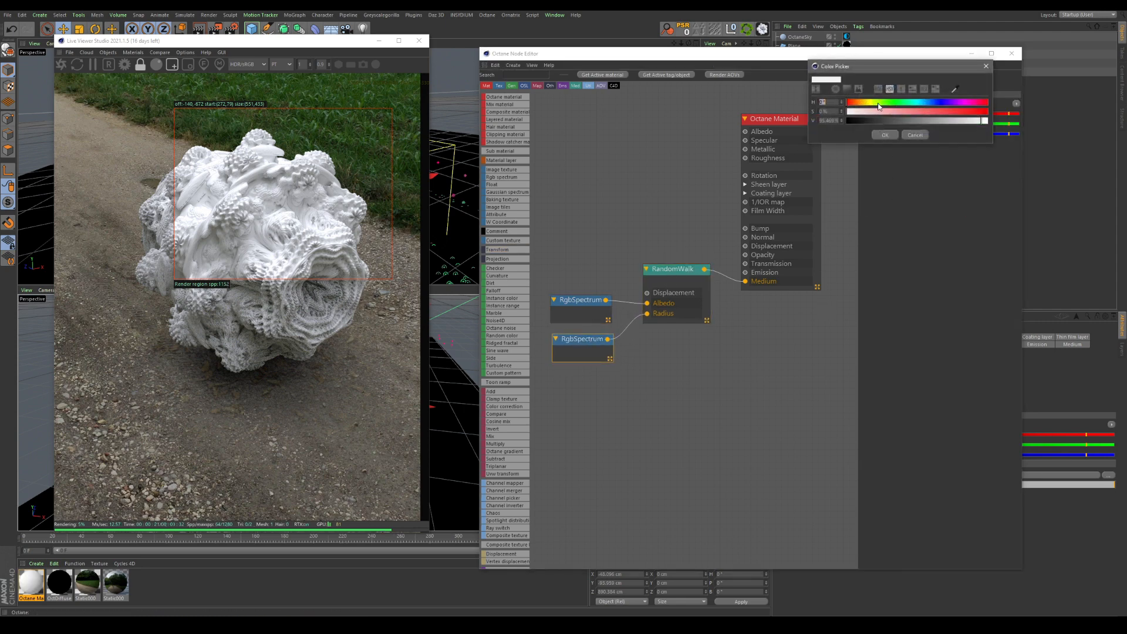
{"action": "mouse_move", "coordinate": [873, 103]}
{"action": "left_mouse_down"}
{"action": "mouse_move", "coordinate": [909, 111]}
{"action": "mouse_move", "coordinate": [860, 104]}
{"action": "left_mouse_up"}
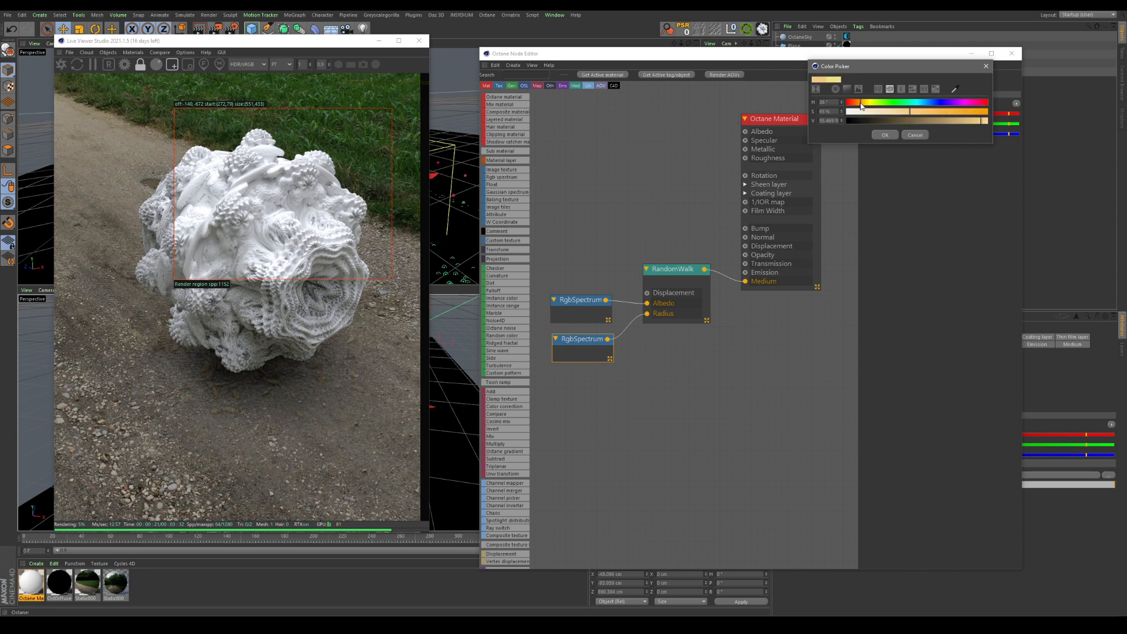
{"action": "left_click", "coordinate": [914, 134]}
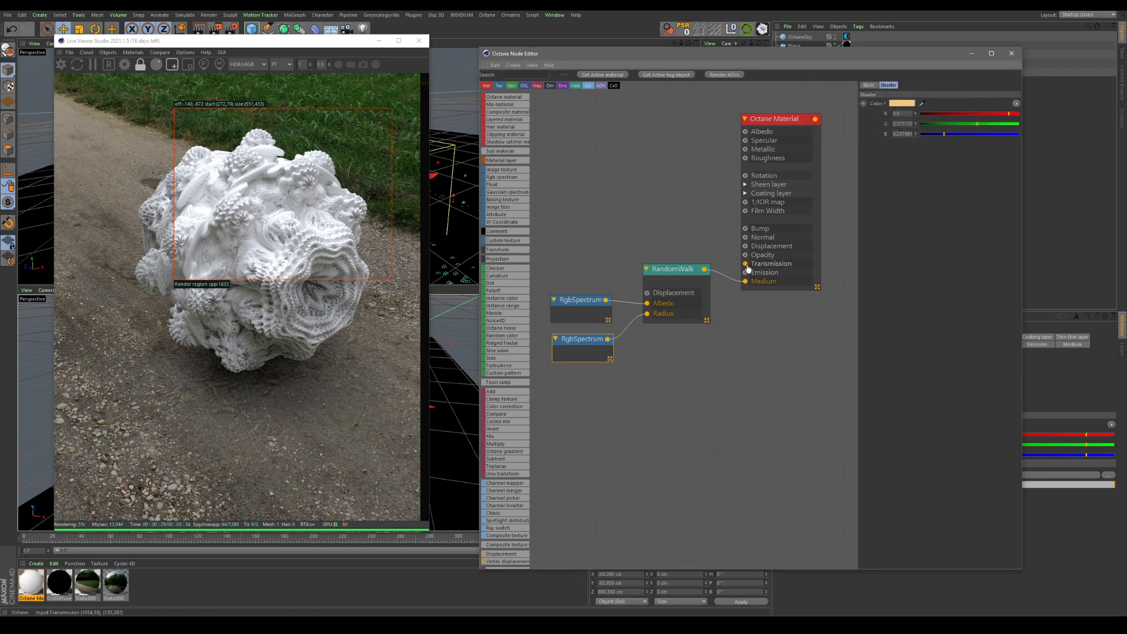
Set the Octane material's transmission colour to white
{"action": "left_click", "coordinate": [776, 269]}
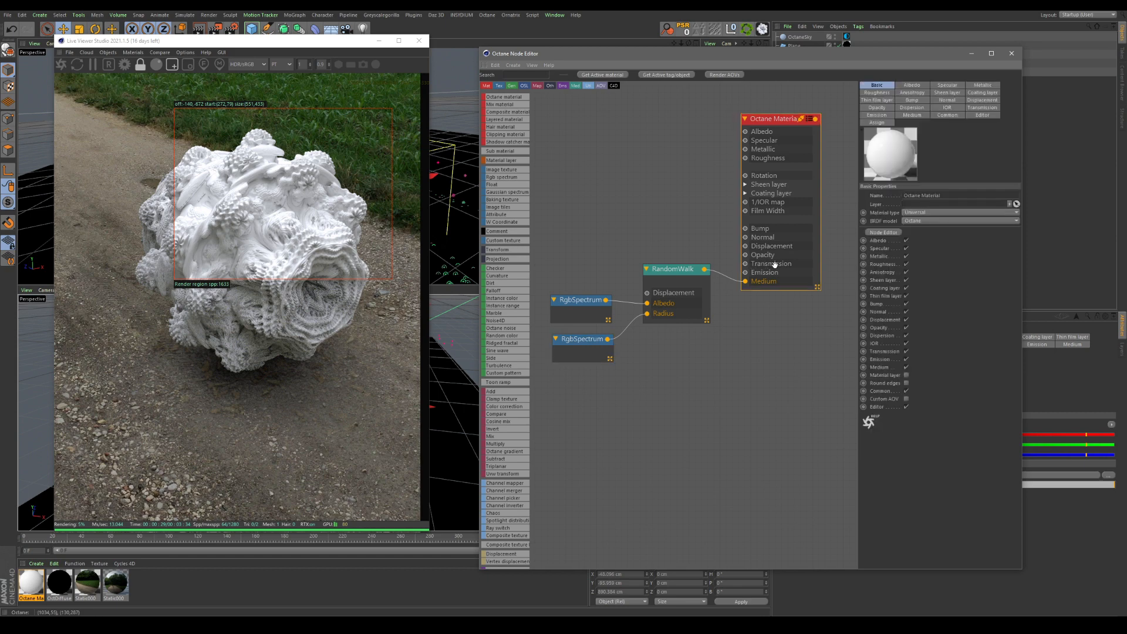
{"action": "left_click", "coordinate": [982, 108]}
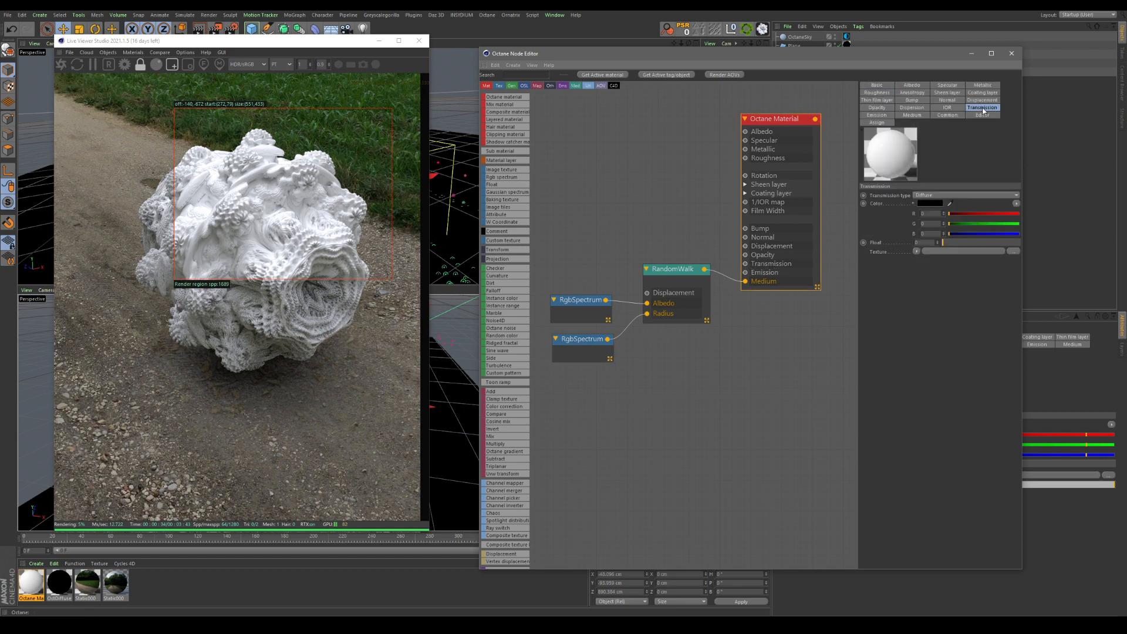
{"action": "left_click", "coordinate": [929, 203]}
{"action": "left_click_drag", "start_coordinate": [897, 225], "coordinate": [1014, 221]}
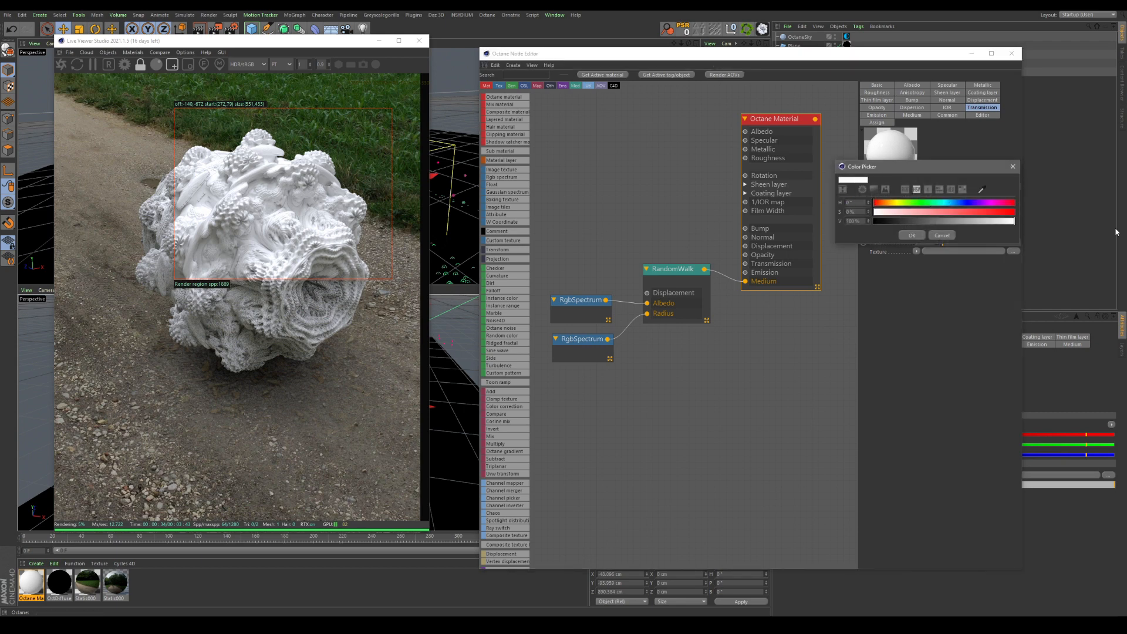
{"action": "left_click", "coordinate": [911, 236]}
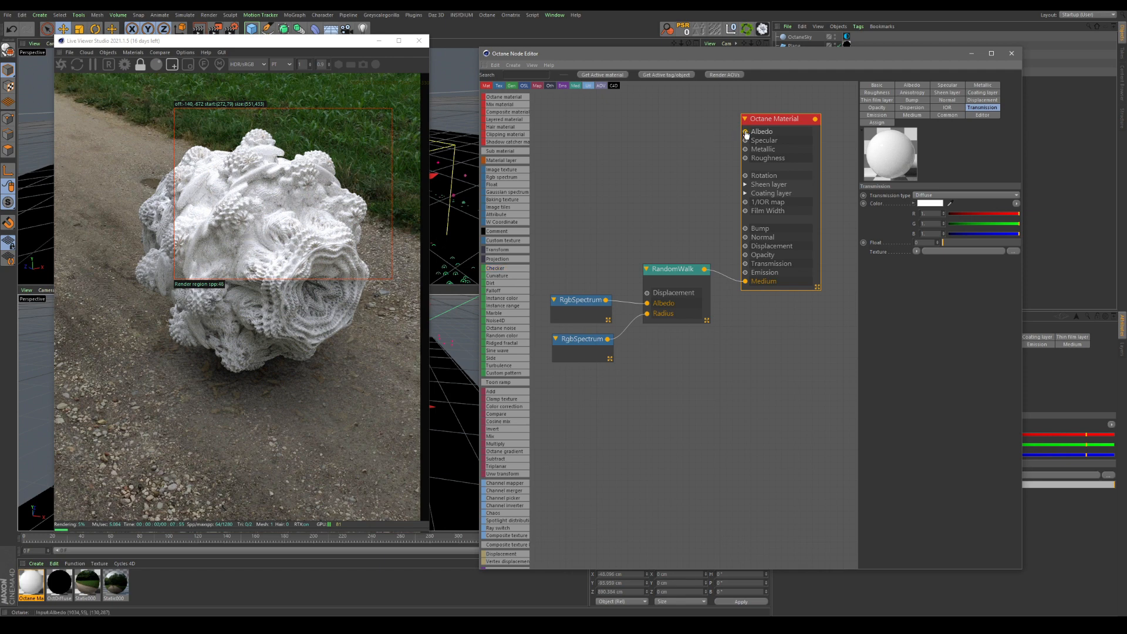
Add an RGB spectrum node to the material's Albedo input and set its colour to light cyan
{"action": "left_click_drag", "start_coordinate": [745, 132], "coordinate": [662, 154]}
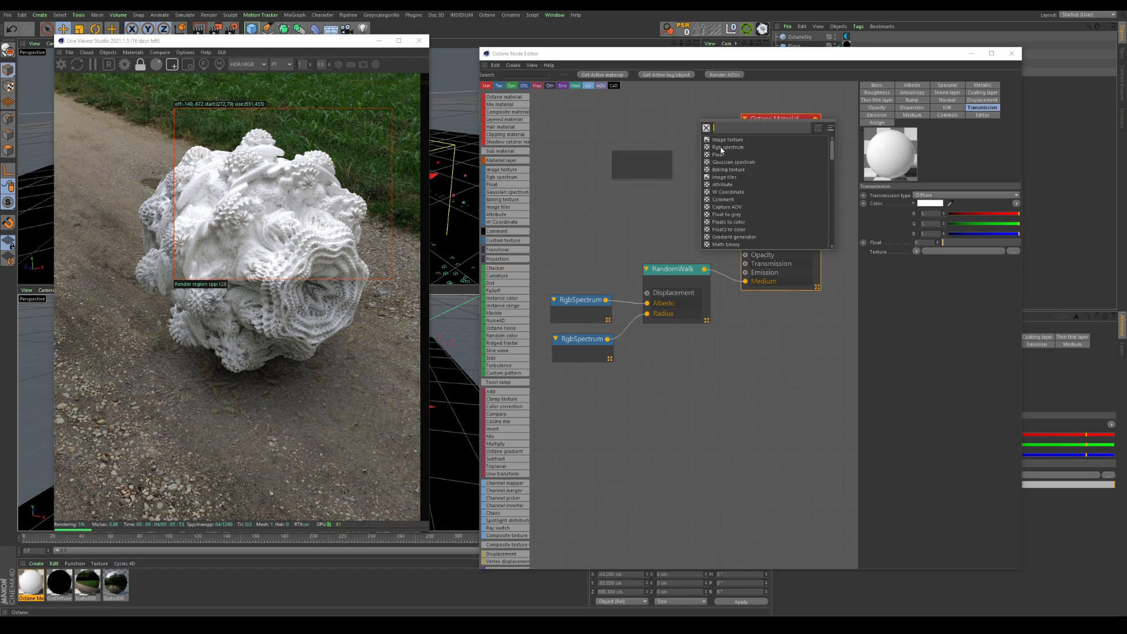
{"action": "left_click", "coordinate": [721, 148]}
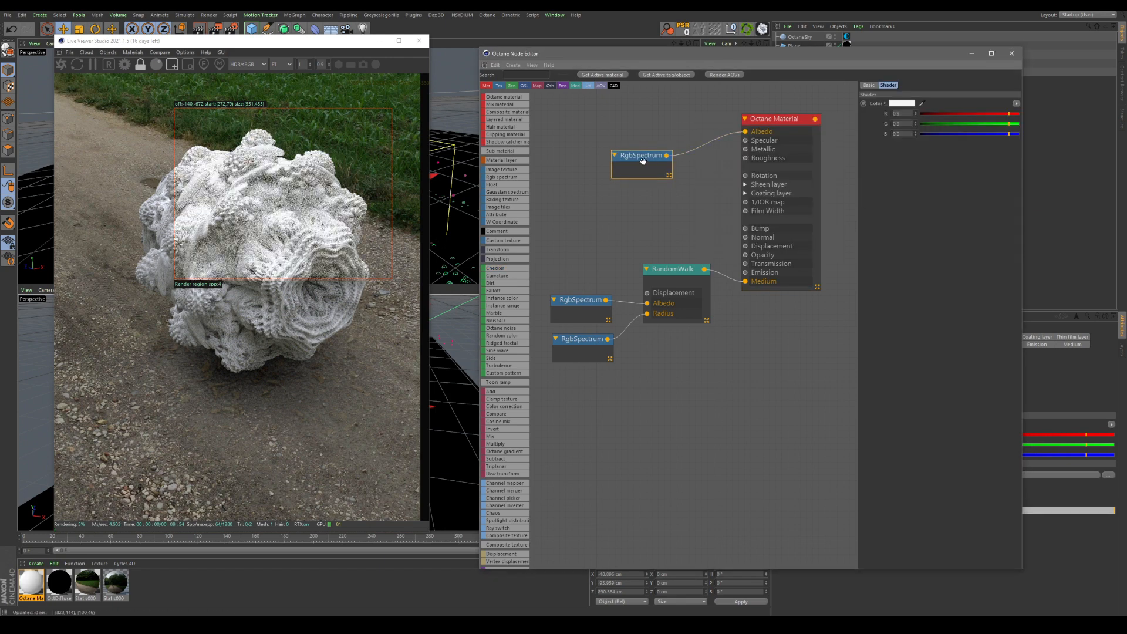
{"action": "left_click", "coordinate": [896, 104]}
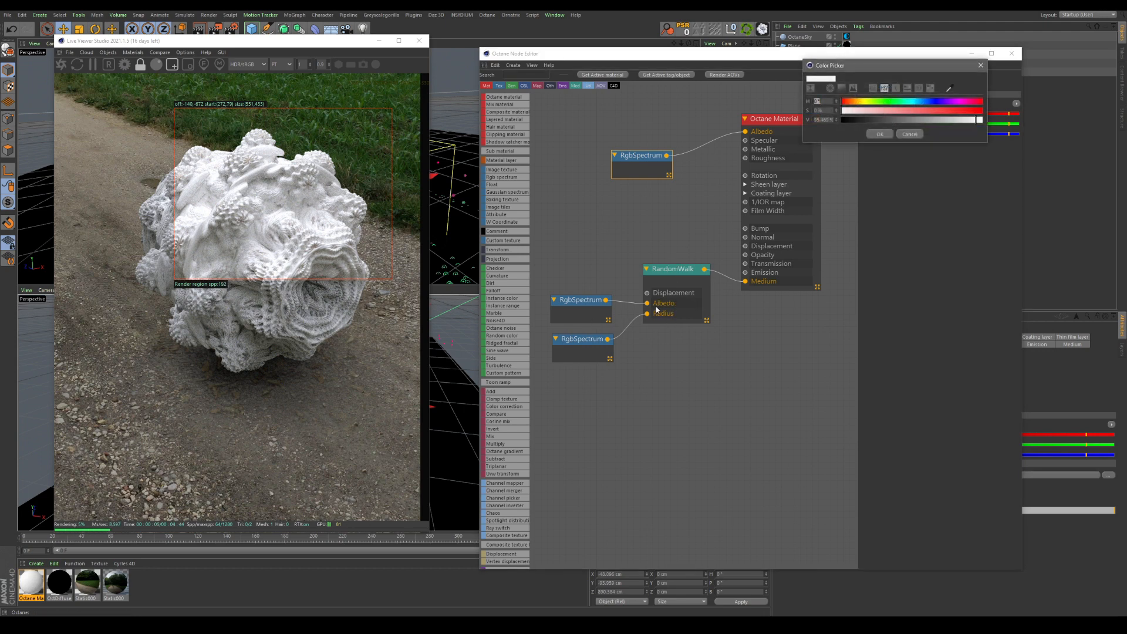
{"action": "left_click", "coordinate": [892, 102]}
{"action": "left_click", "coordinate": [897, 111]}
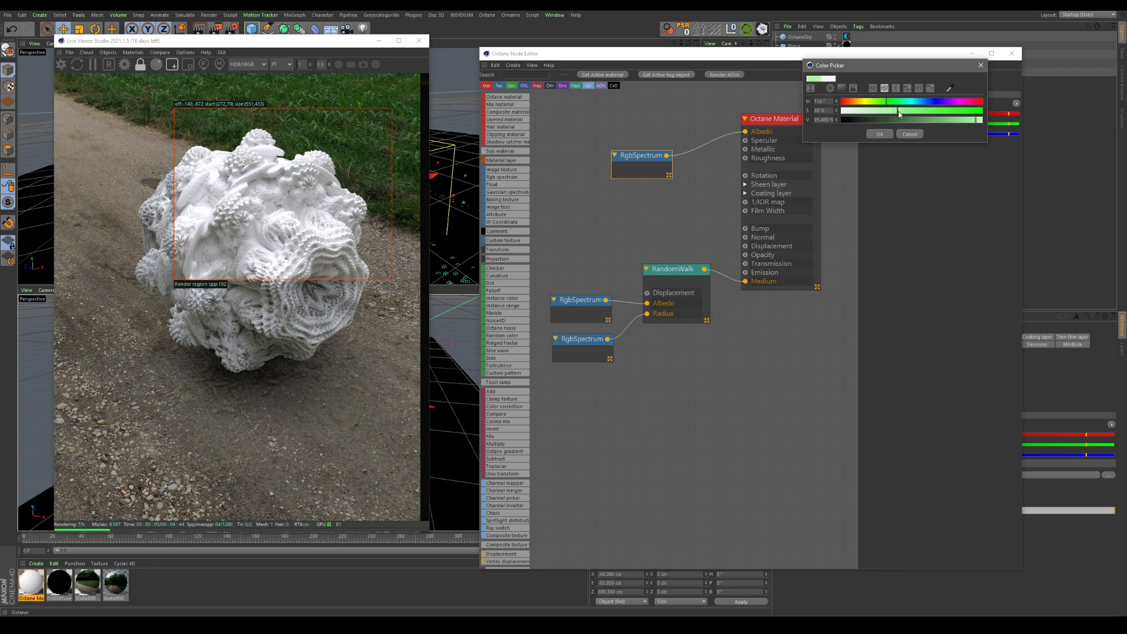
{"action": "left_click", "coordinate": [882, 102]}
{"action": "left_click_drag", "start_coordinate": [882, 102], "coordinate": [913, 110]}
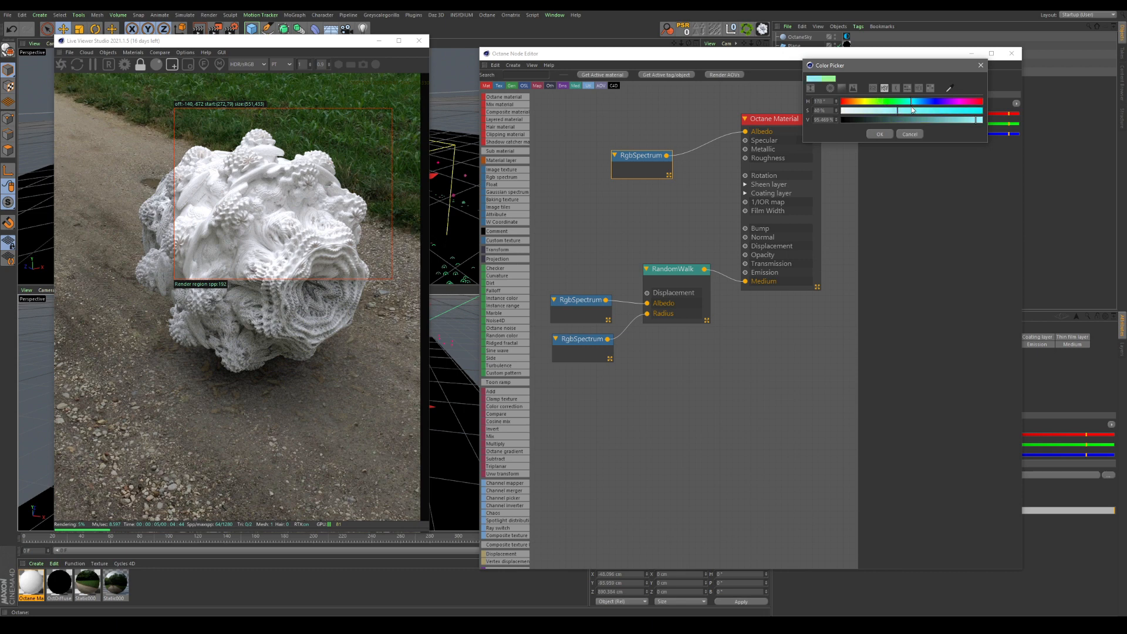
{"action": "left_click", "coordinate": [880, 133]}
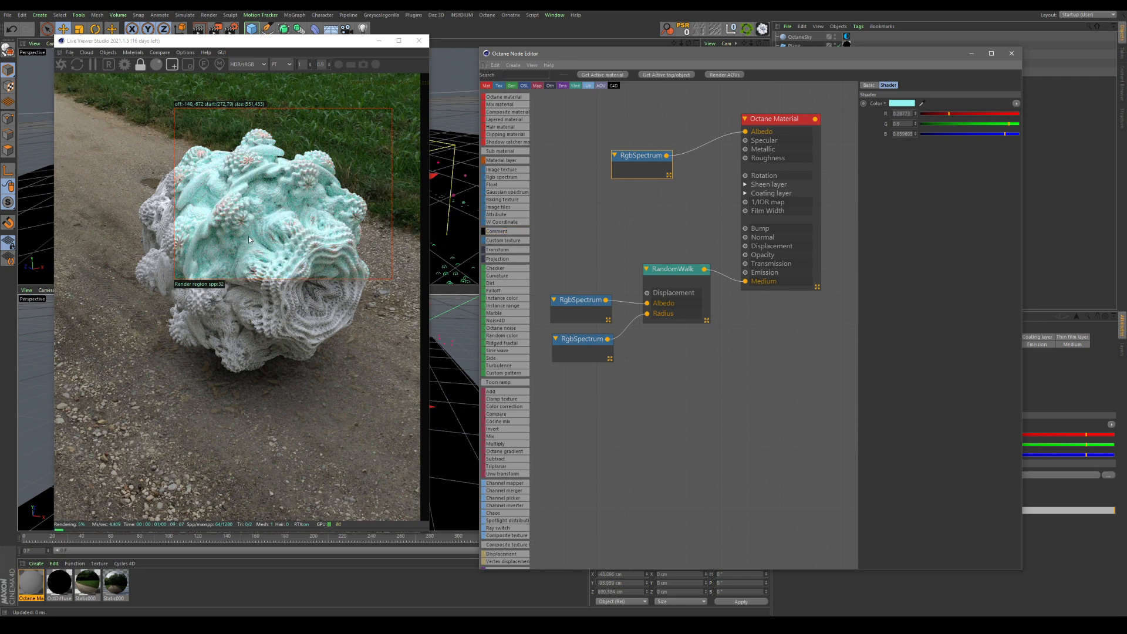
{"action": "left_click_drag", "start_coordinate": [638, 157], "coordinate": [646, 158]}
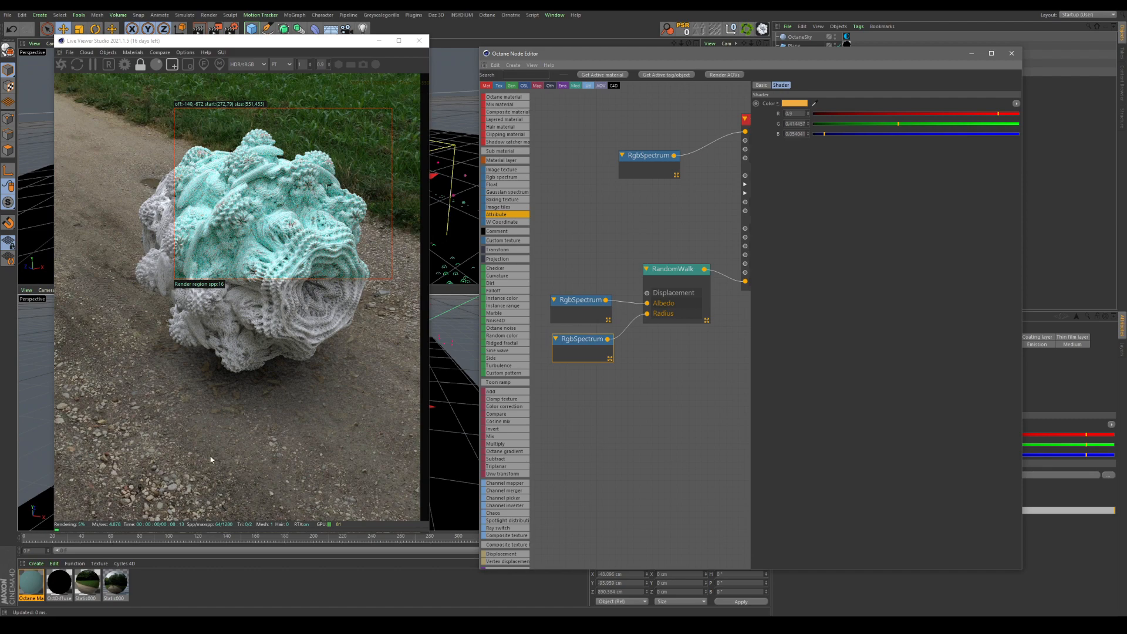
Look at the preview of the reference render Static_5.mp4 in the SUORCE folder
{"action": "left_click", "coordinate": [120, 625]}
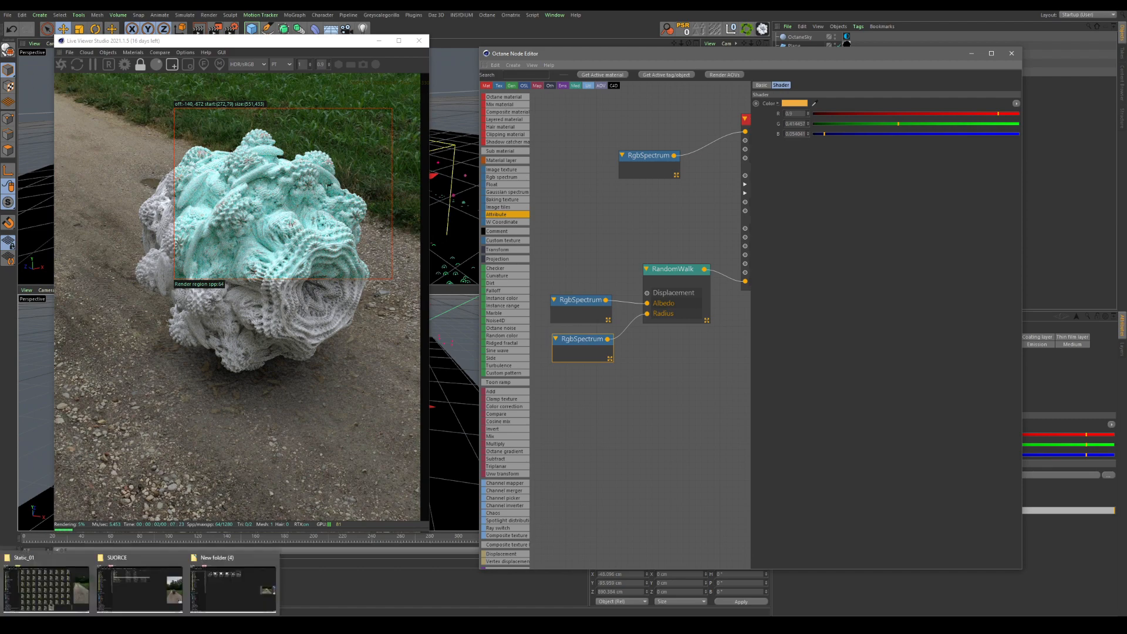
{"action": "left_click", "coordinate": [139, 585]}
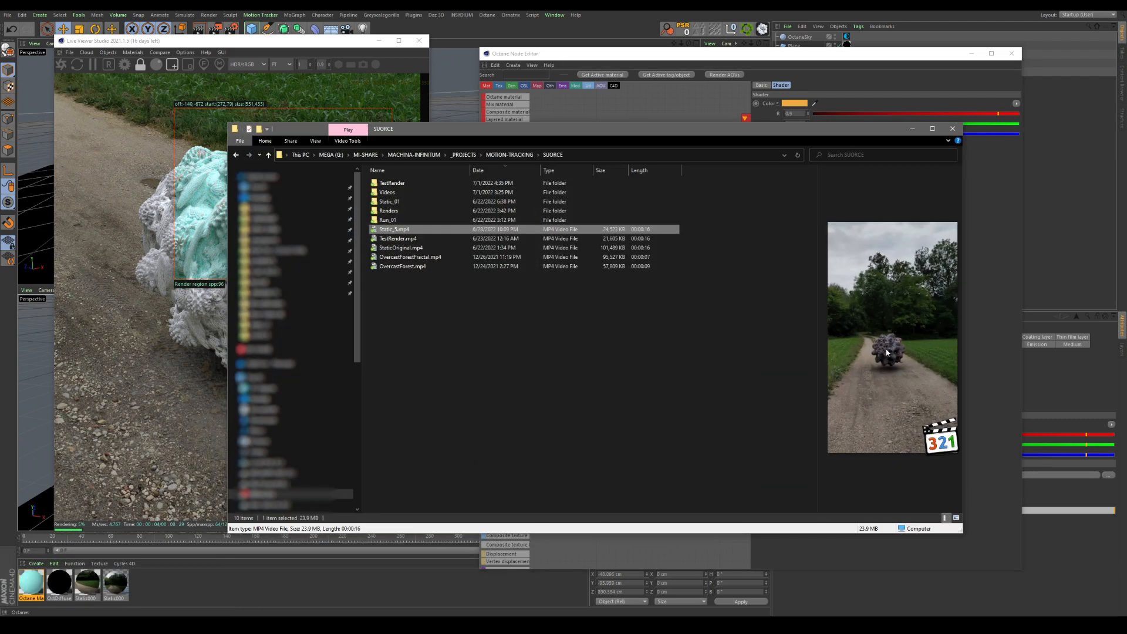
{"action": "left_click", "coordinate": [912, 129]}
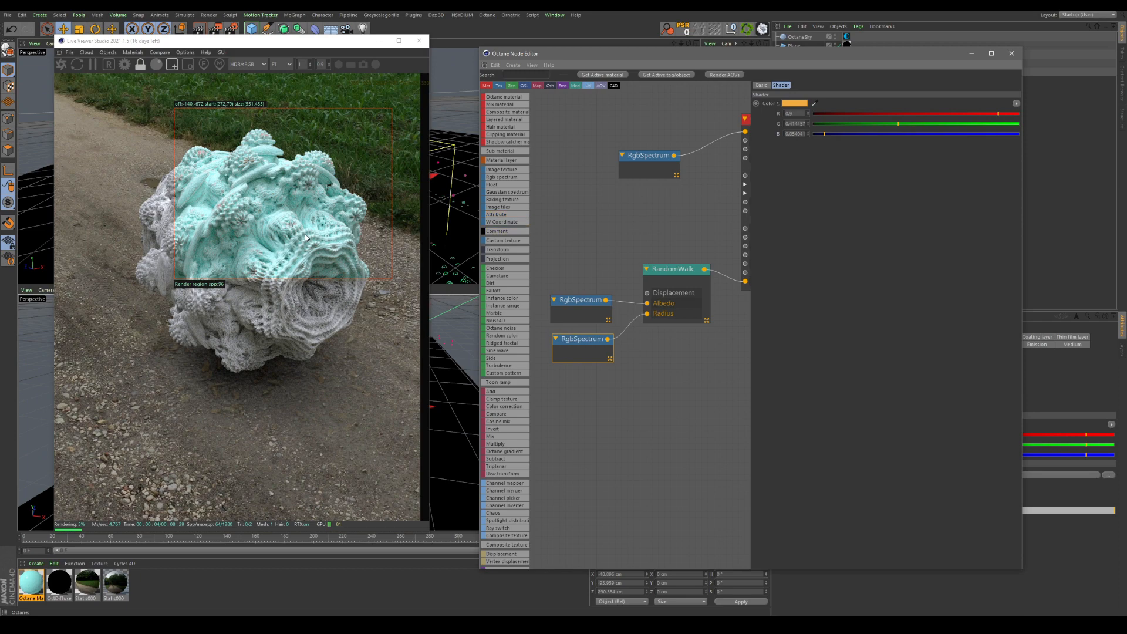
Redraw the render region around the whole mandelbulb and soften the Albedo RGB spectrum node's colour to a paler cyan
{"action": "left_click_drag", "start_coordinate": [105, 121], "coordinate": [379, 392]}
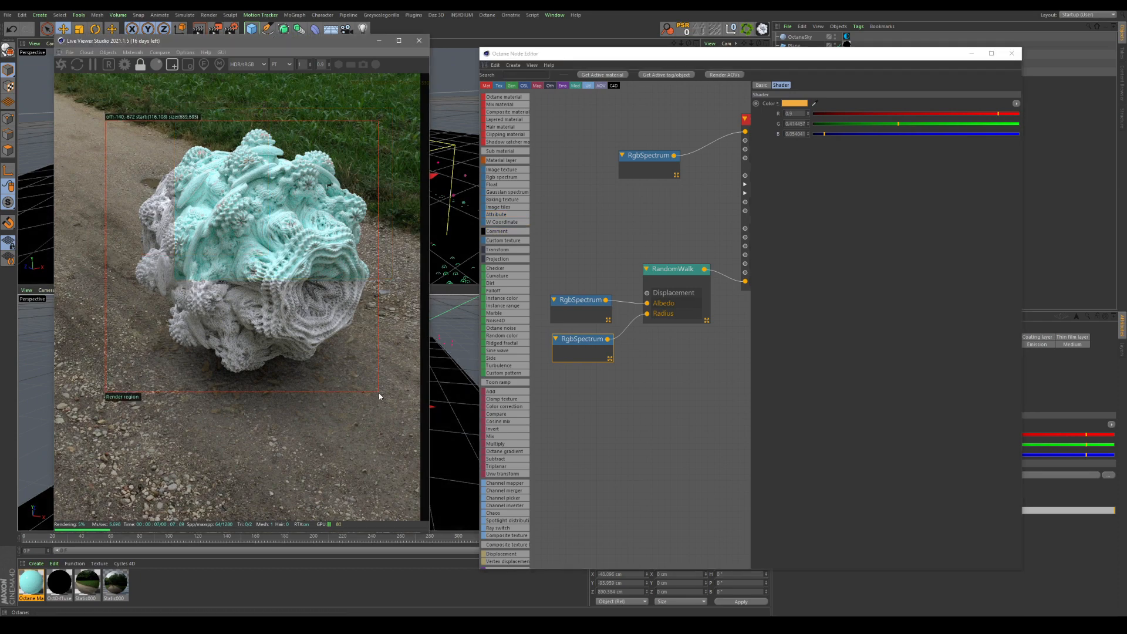
{"action": "left_click", "coordinate": [646, 161]}
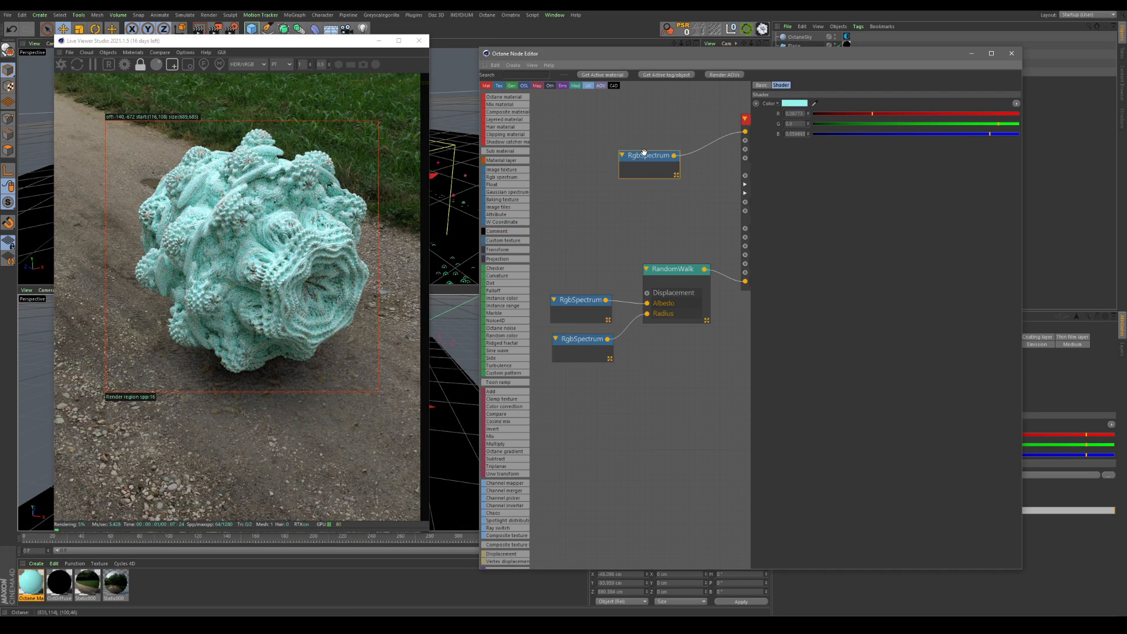
{"action": "middle_click_drag", "start_coordinate": [669, 184], "coordinate": [652, 191]}
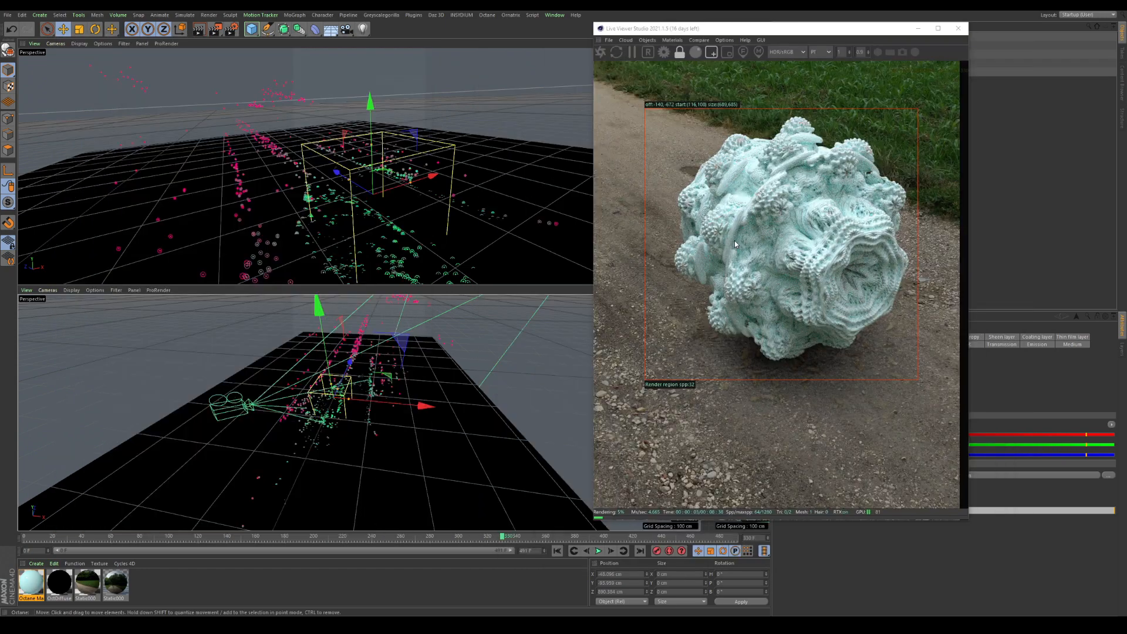
Set the OctaneSky environment's power to 0.5
{"action": "scroll", "coordinate": [781, 188], "scroll_direction": "down", "scroll_amount": 2}
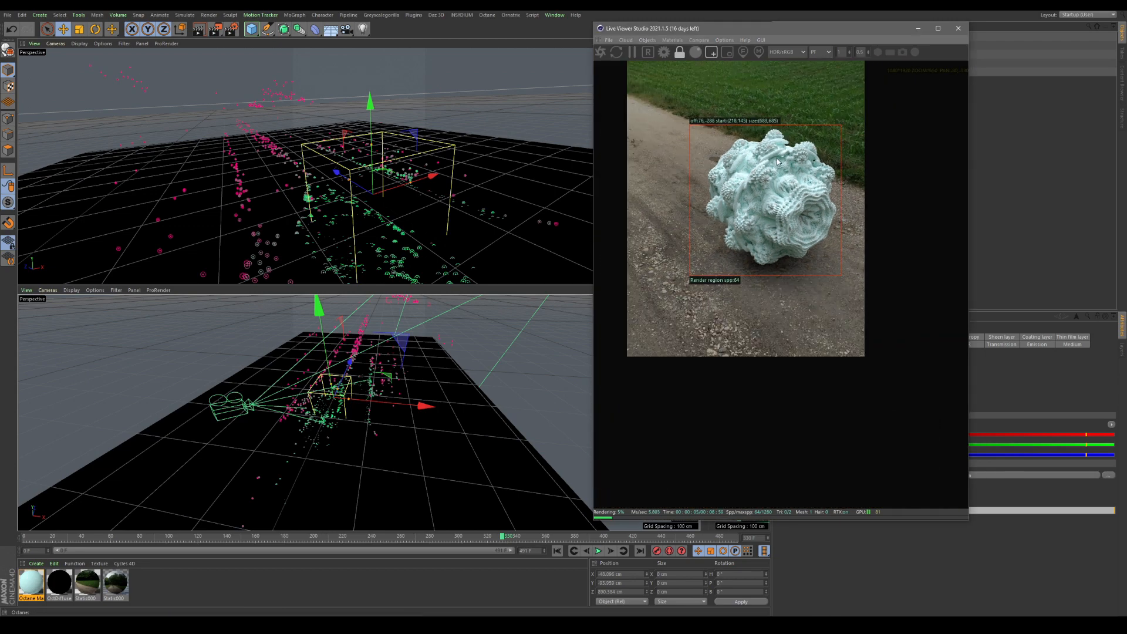
{"action": "left_click_drag", "start_coordinate": [784, 29], "coordinate": [510, 70]}
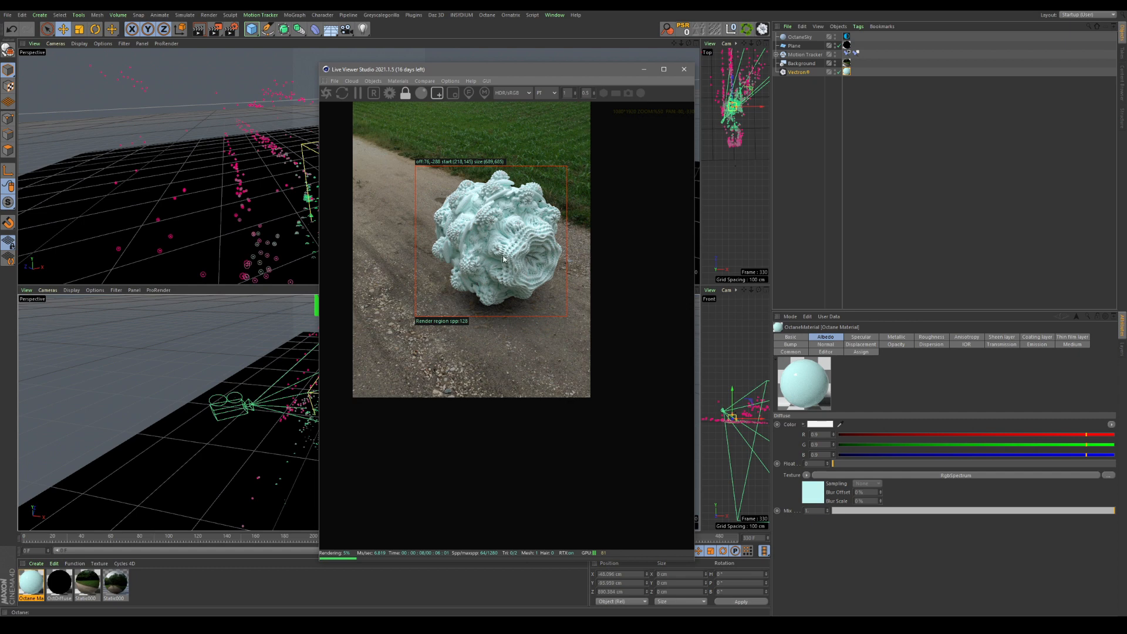
{"action": "left_click", "coordinate": [794, 36]}
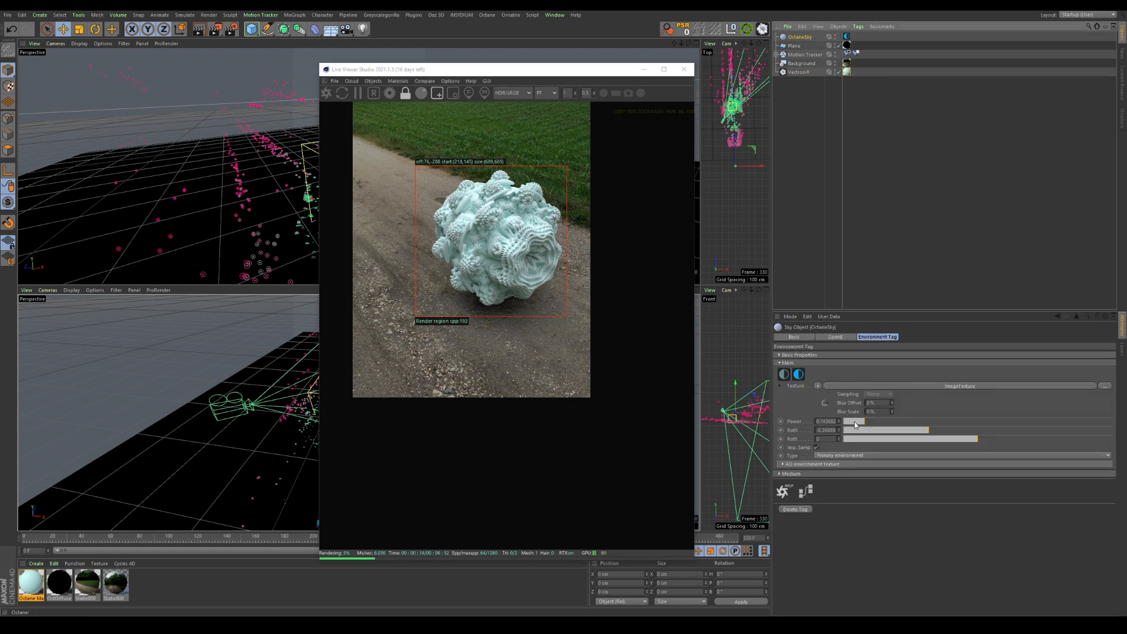
{"action": "left_click", "coordinate": [855, 422]}
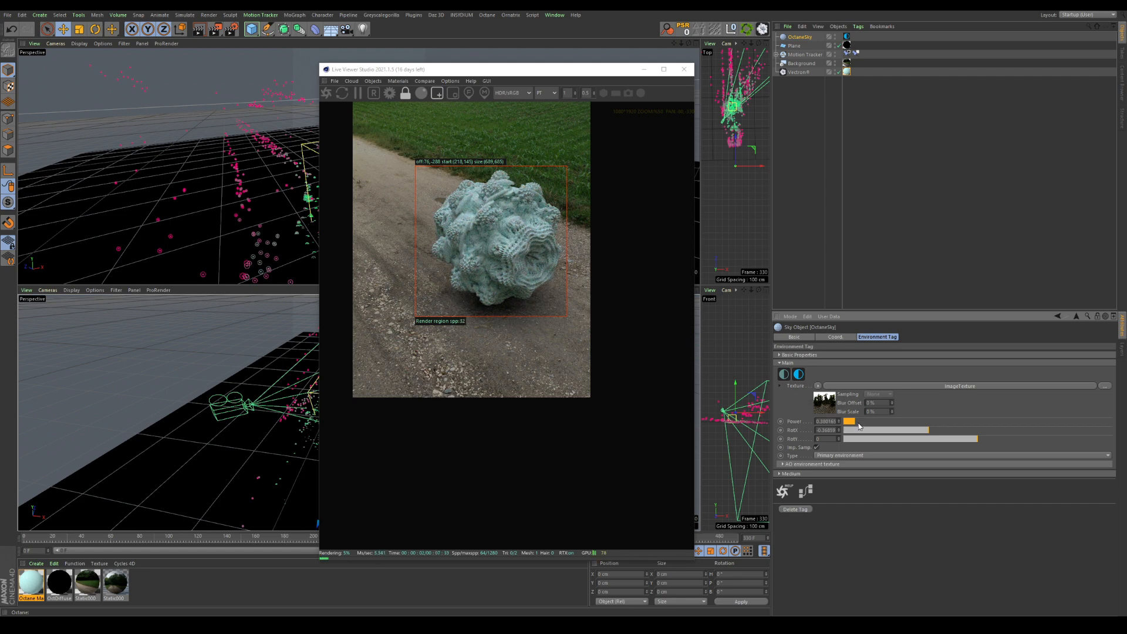
{"action": "double_click", "coordinate": [826, 422]}
{"action": "type", "text": "0.42"}
{"action": "key", "text": "Return"}
{"action": "type", "text": ".5"}
{"action": "key", "text": "Return"}
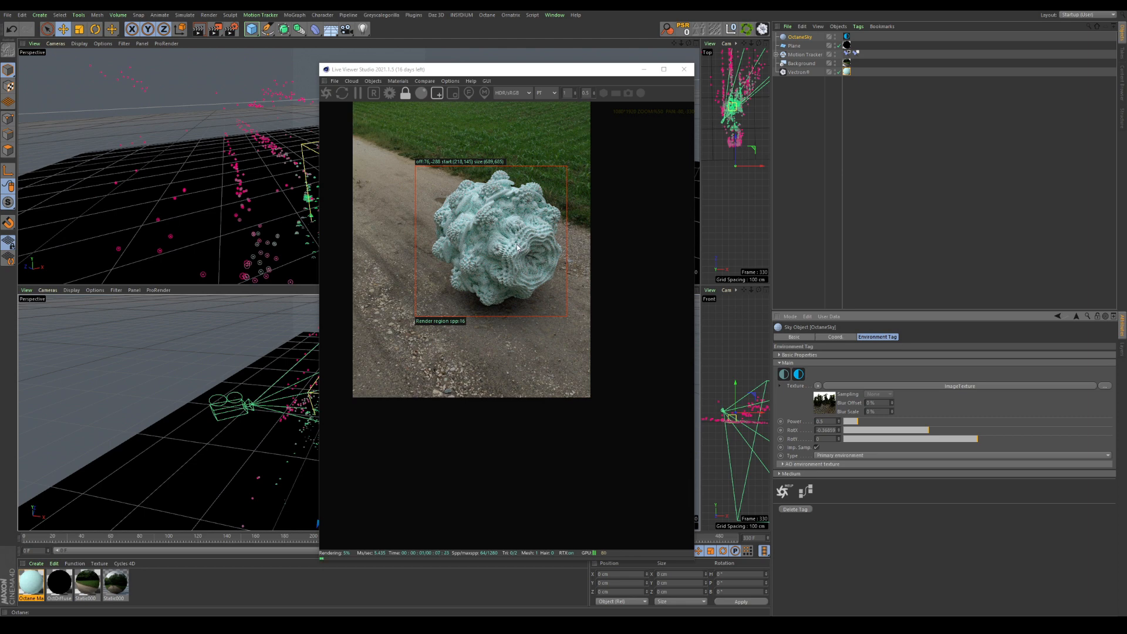
Turn off the live viewer's render region so the whole frame renders
{"action": "left_click", "coordinate": [437, 92]}
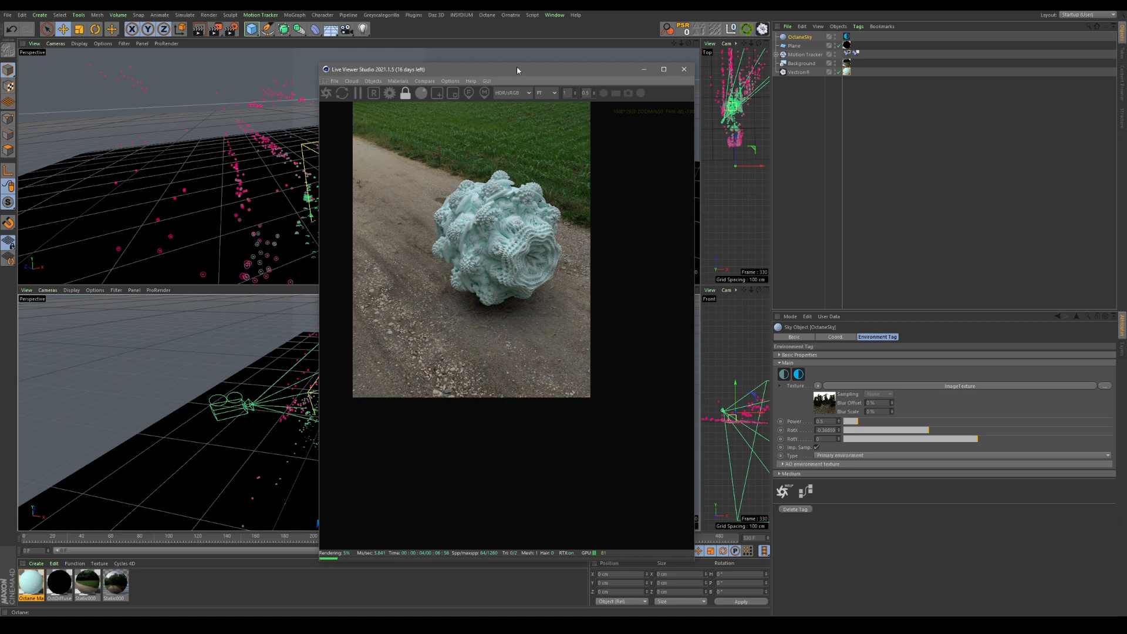
{"action": "left_click_drag", "start_coordinate": [517, 70], "coordinate": [643, 35]}
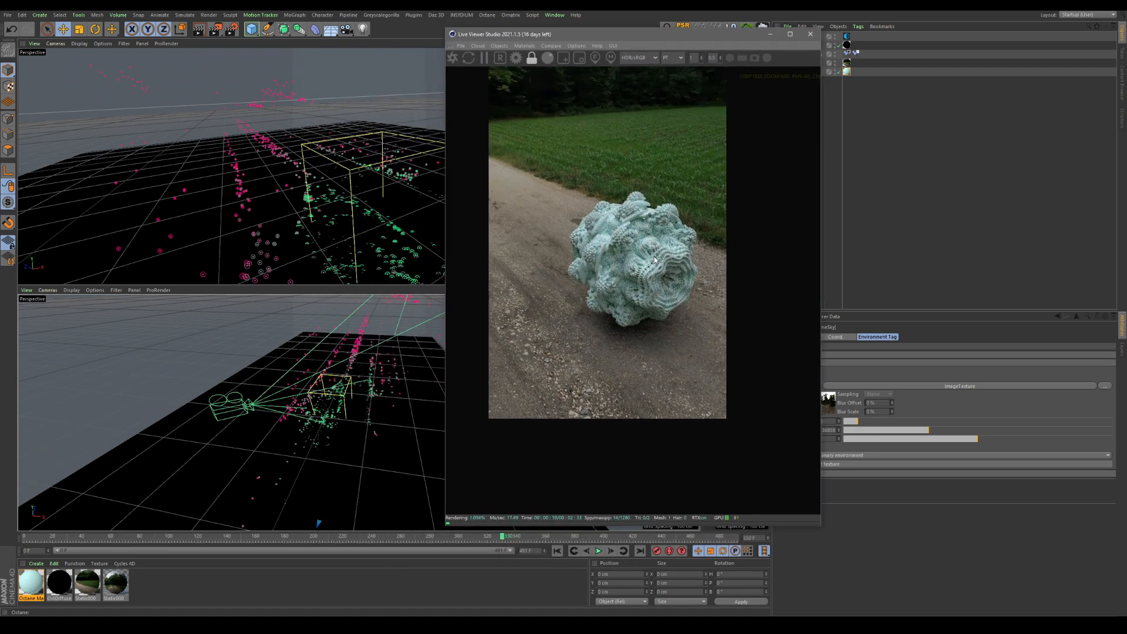
{"action": "middle_click_drag", "start_coordinate": [655, 260], "coordinate": [659, 327]}
{"action": "scroll", "coordinate": [636, 263], "scroll_direction": "down", "scroll_amount": 1}
{"action": "scroll", "coordinate": [625, 257], "scroll_direction": "up", "scroll_amount": 2}
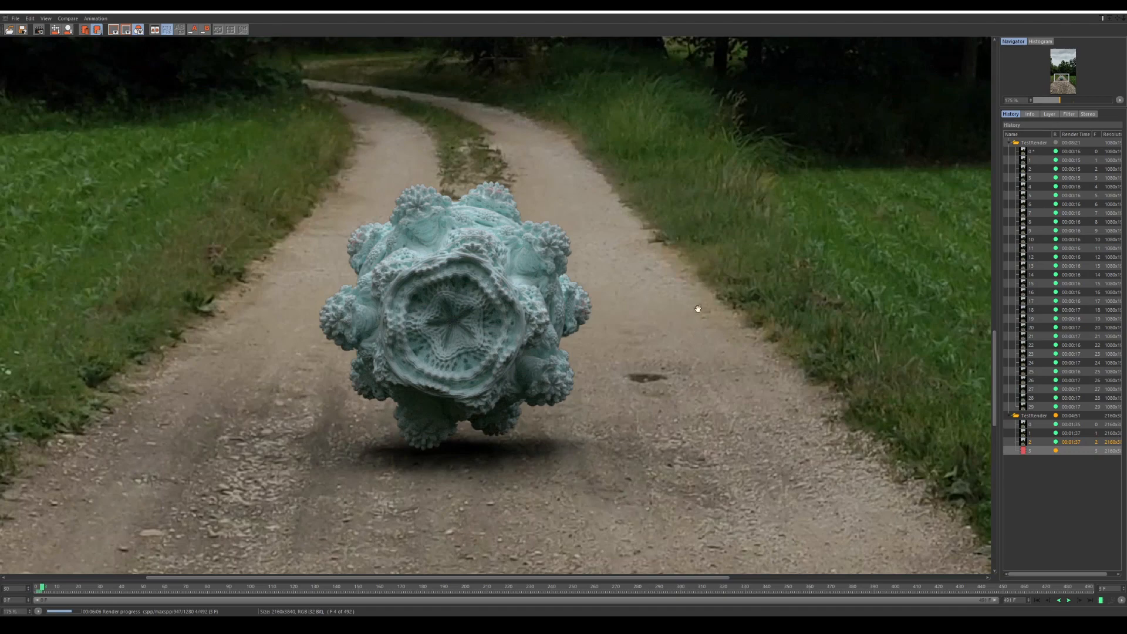
Examine the mandelbulb and its ground shadow in the second high-resolution TestRender frame
{"action": "left_click", "coordinate": [1034, 433]}
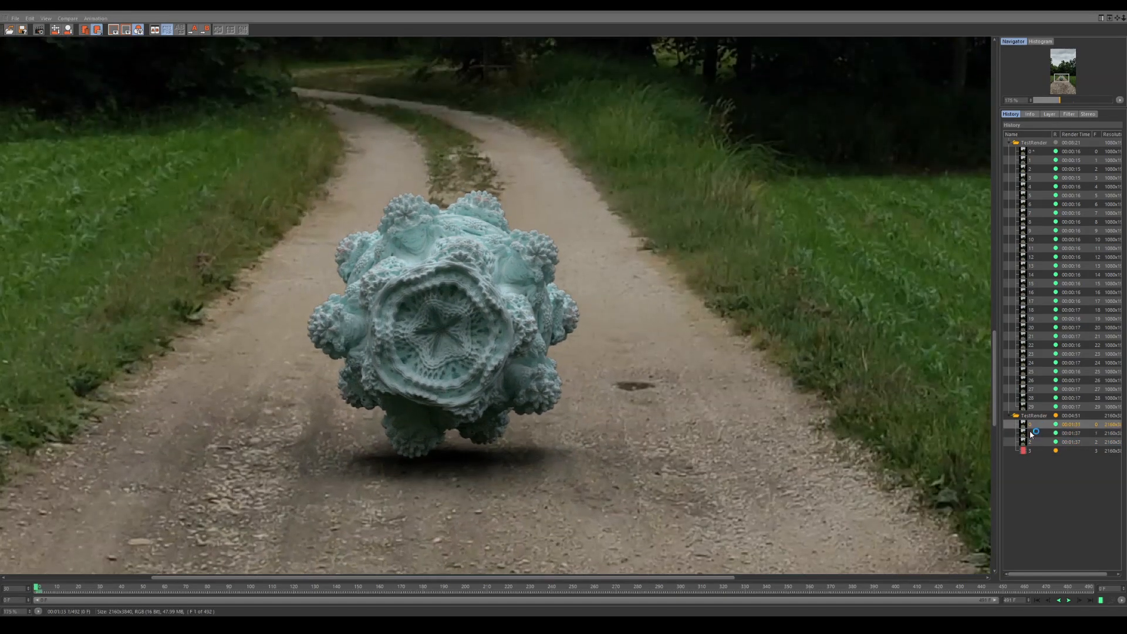
{"action": "scroll", "coordinate": [453, 275], "scroll_direction": "down", "scroll_amount": 3}
{"action": "scroll", "coordinate": [454, 274], "scroll_direction": "down", "scroll_amount": 2}
{"action": "scroll", "coordinate": [430, 285], "scroll_direction": "up", "scroll_amount": 2}
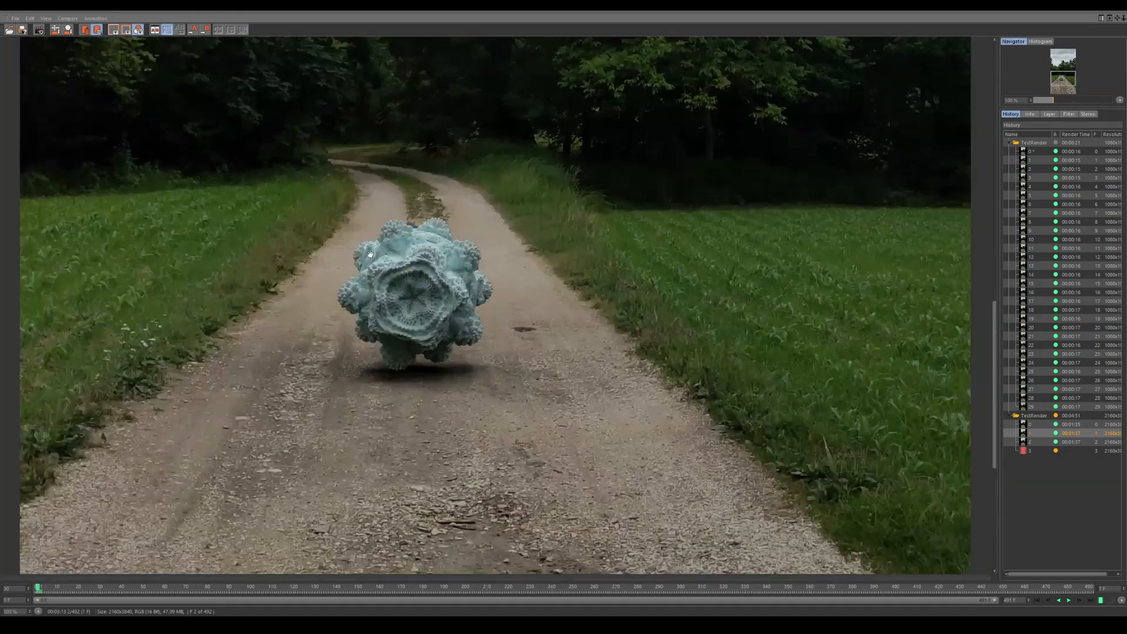
{"action": "scroll", "coordinate": [359, 310], "scroll_direction": "up", "scroll_amount": 3}
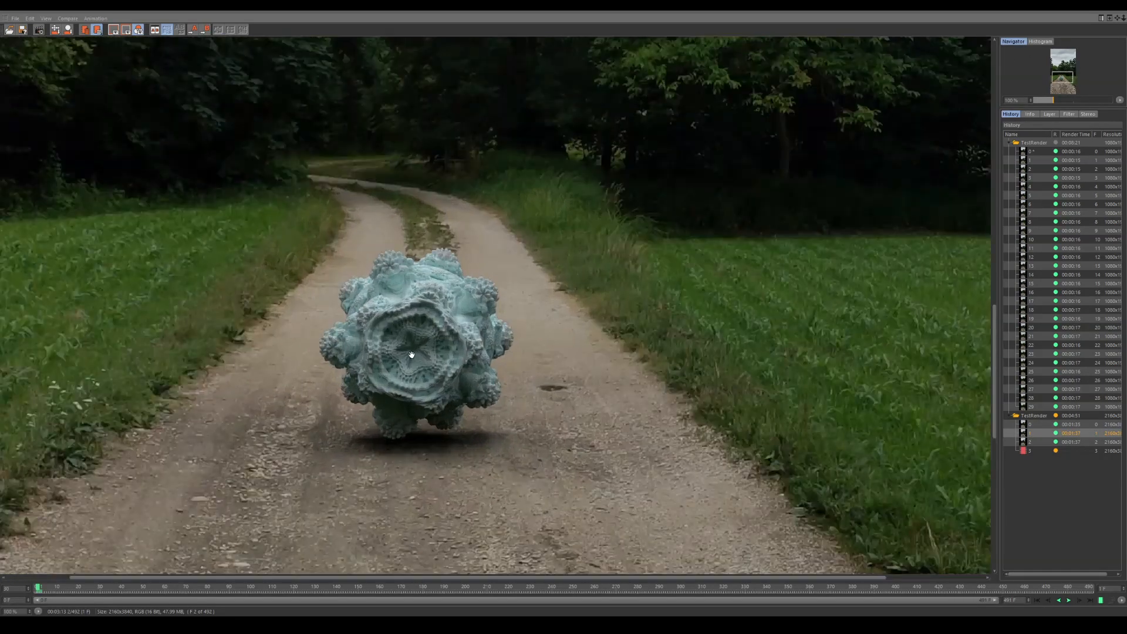
Open TestRender0000.png from the TestRender folder in Photos and examine the mandelbulb's transparency and shadow up close
{"action": "left_click", "coordinate": [131, 590]}
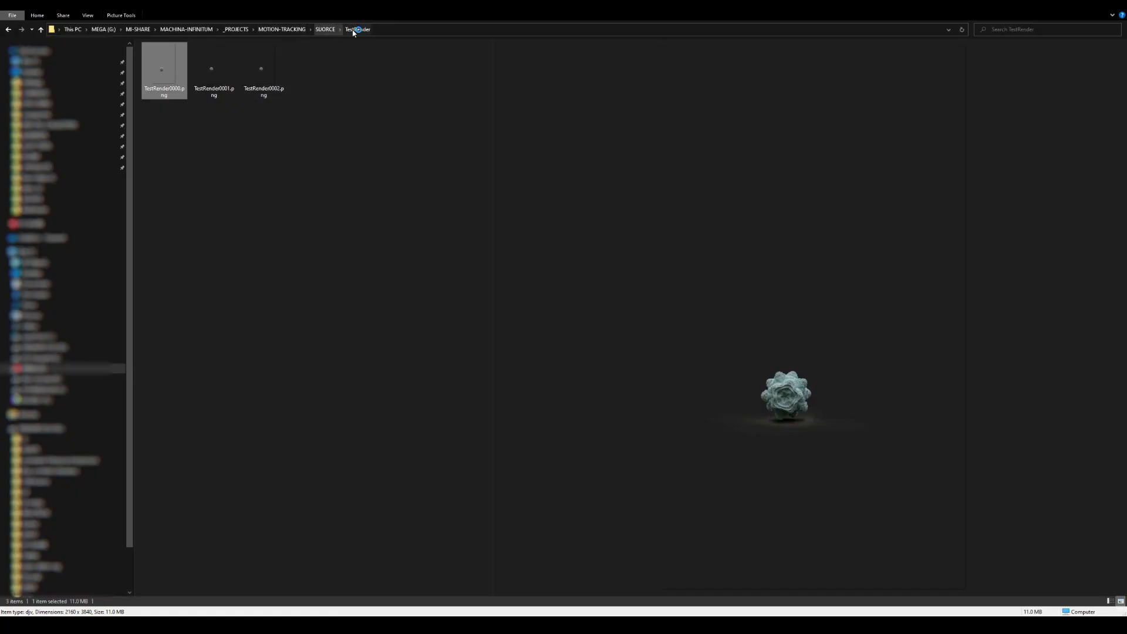
{"action": "double_click", "coordinate": [171, 69]}
{"action": "right_click", "coordinate": [170, 66]}
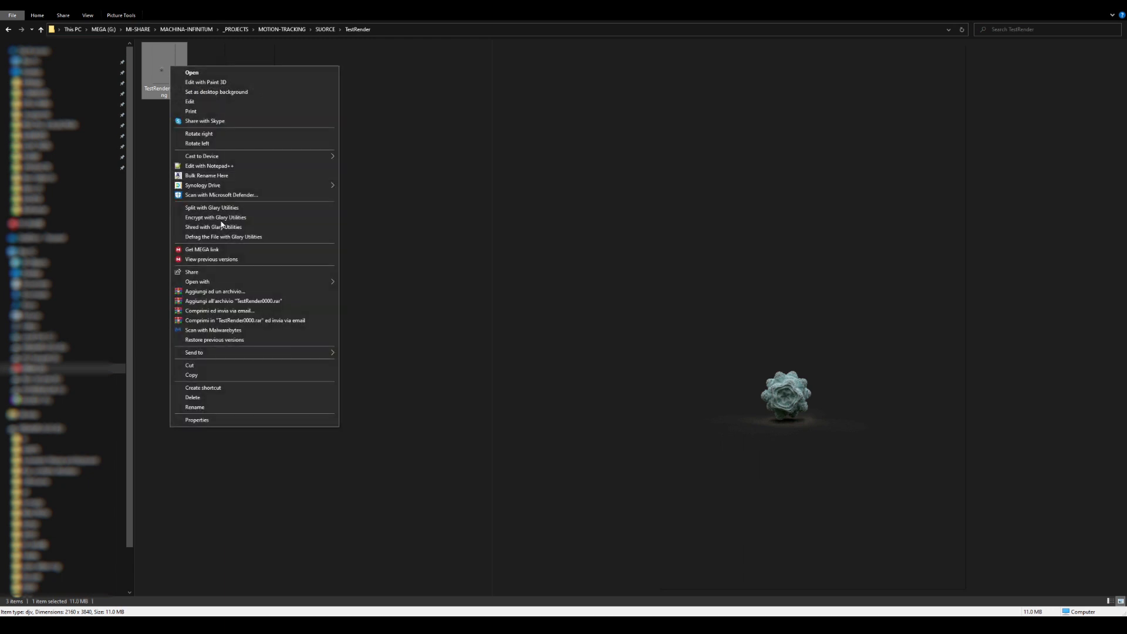
{"action": "mouse_move", "coordinate": [211, 285]}
{"action": "left_click", "coordinate": [383, 304]}
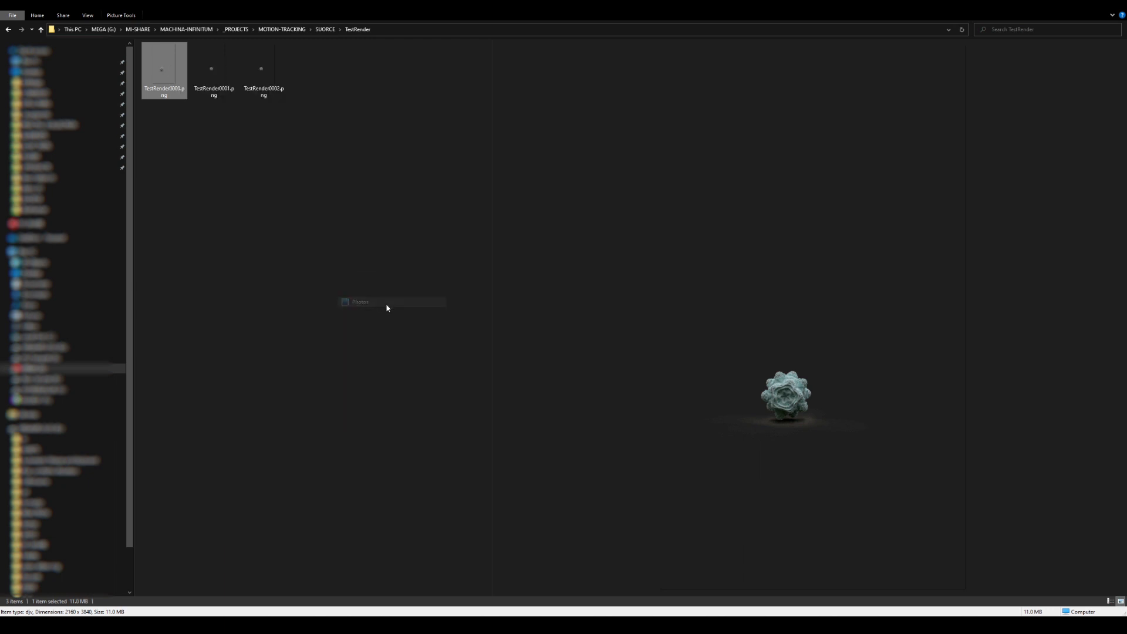
{"action": "scroll", "coordinate": [532, 391], "scroll_direction": "up", "scroll_amount": 3}
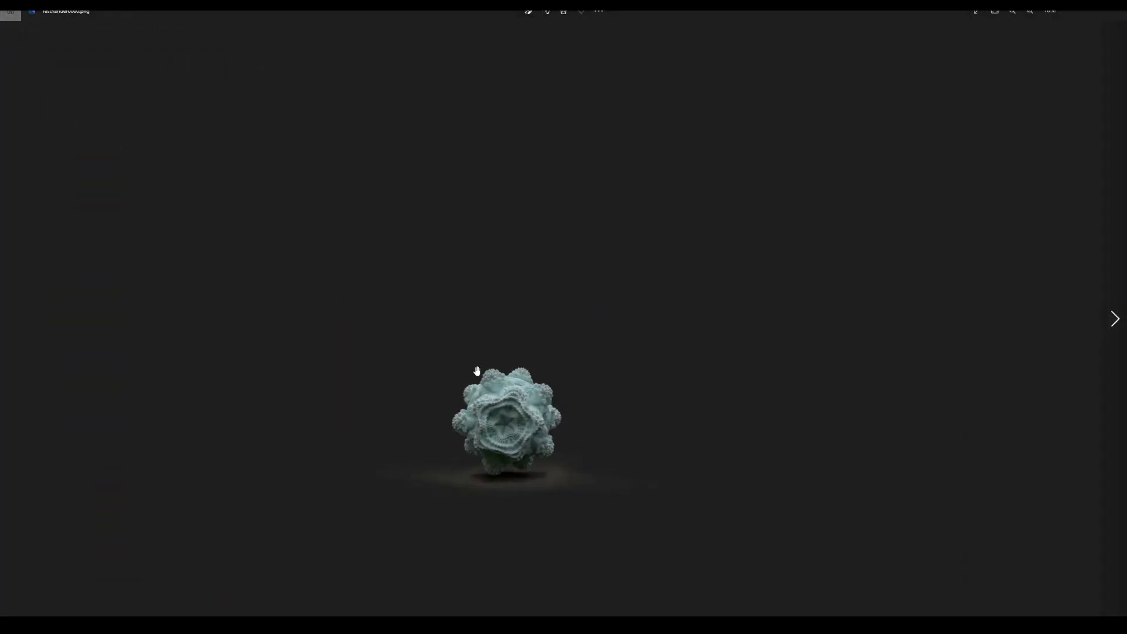
{"action": "scroll", "coordinate": [509, 445], "scroll_direction": "up", "scroll_amount": 2}
{"action": "scroll", "coordinate": [510, 445], "scroll_direction": "up", "scroll_amount": 2}
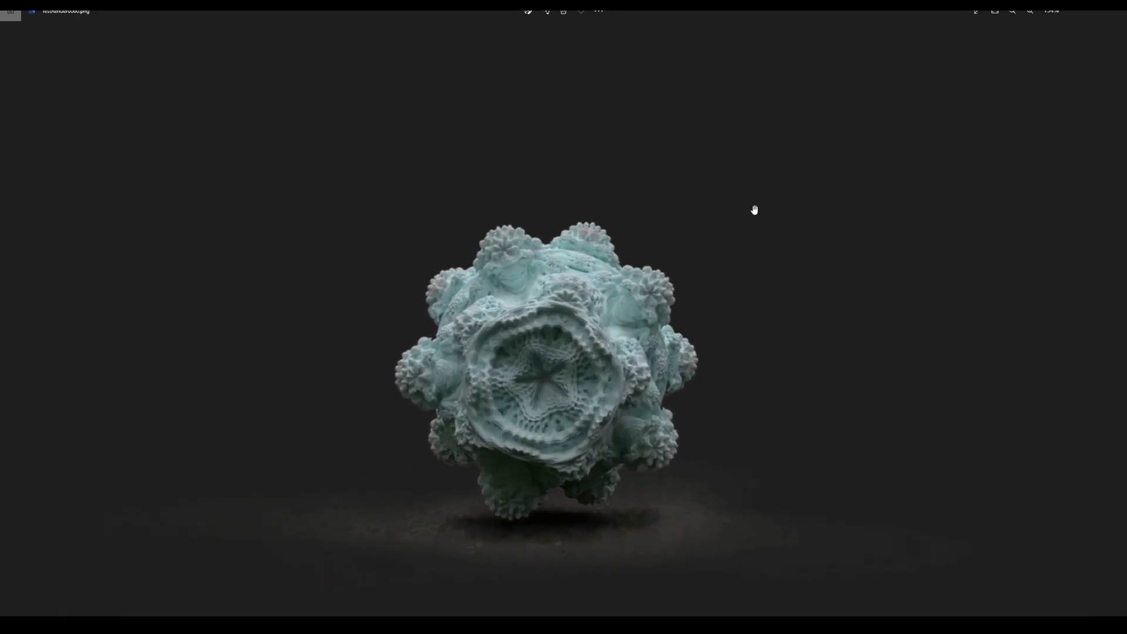
{"action": "scroll", "coordinate": [538, 402], "scroll_direction": "down", "scroll_amount": 1}
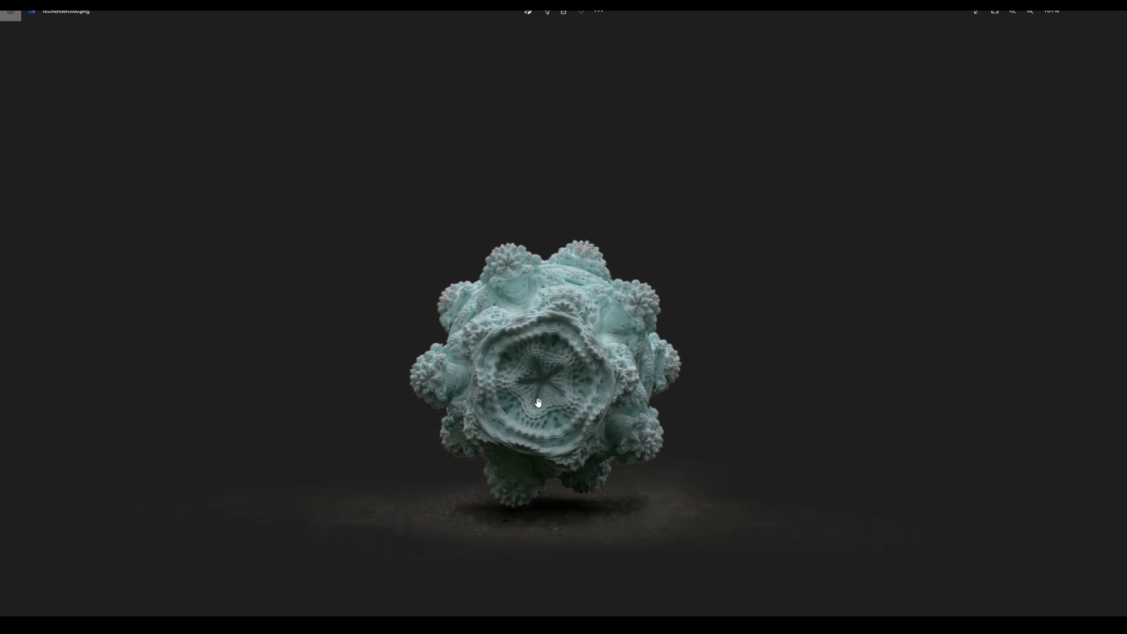
{"action": "left_click", "coordinate": [1091, 18]}
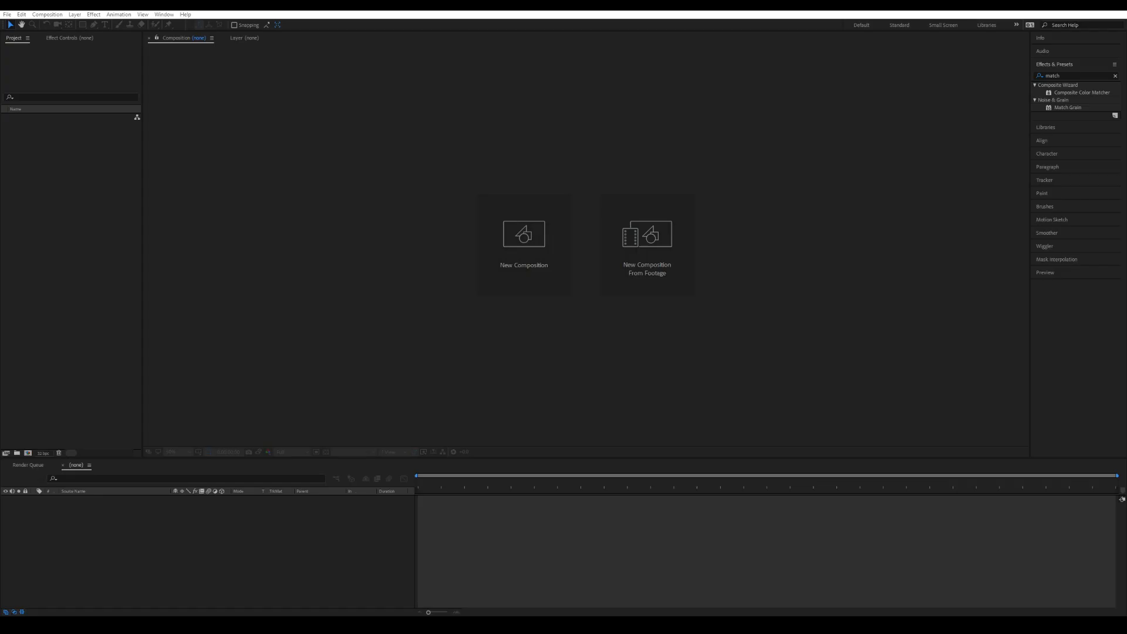
In After Effects, import the PNG sequence starting at Static000.png from the source footage's Static_01 folder and create a composition from it
{"action": "left_click", "coordinate": [7, 14]}
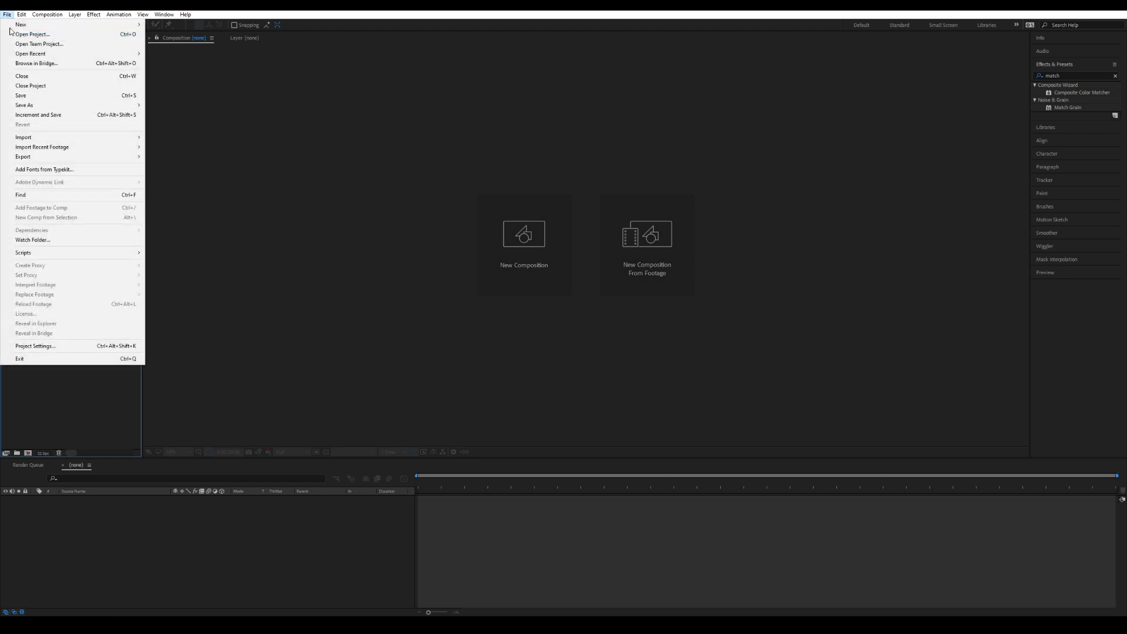
{"action": "mouse_move", "coordinate": [20, 139]}
{"action": "left_click", "coordinate": [177, 139]}
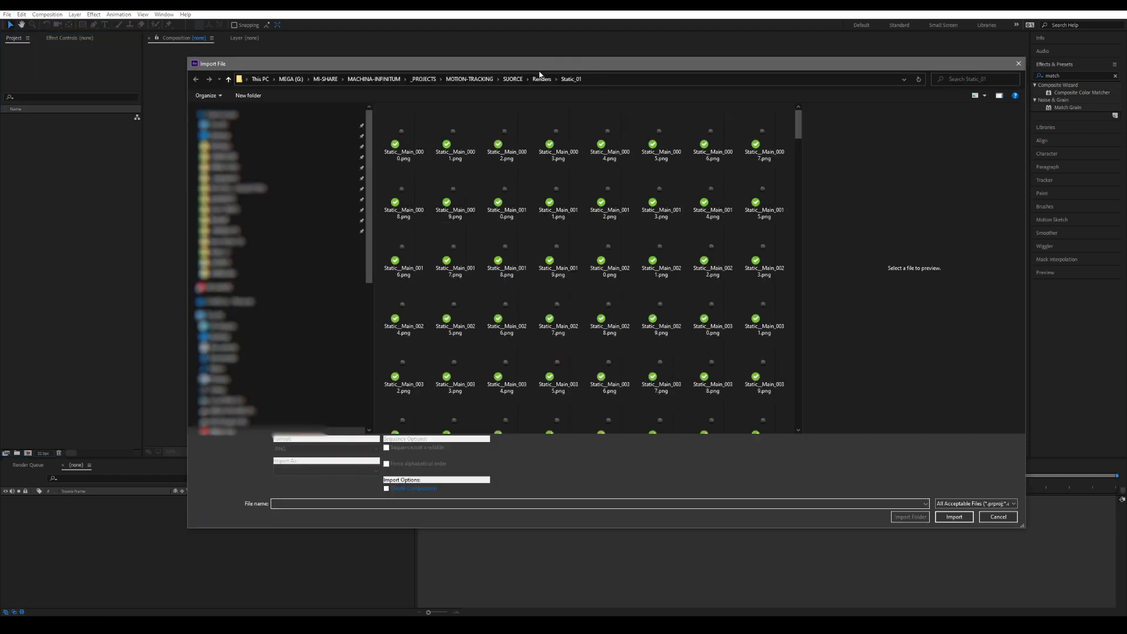
{"action": "left_click", "coordinate": [512, 79]}
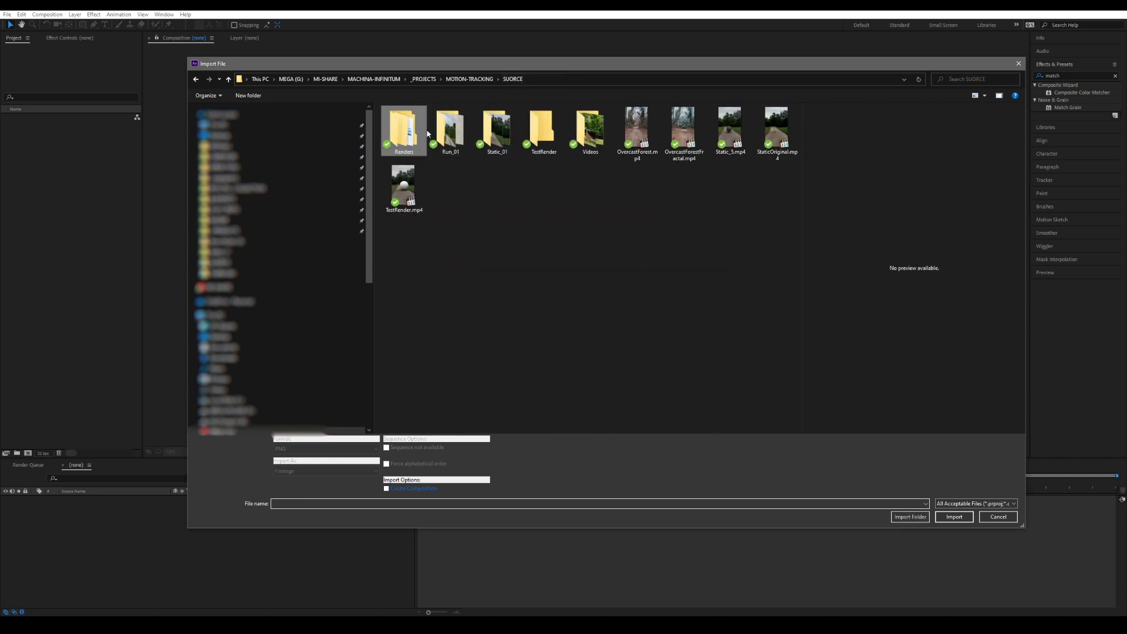
{"action": "double_click", "coordinate": [498, 131]}
{"action": "left_click", "coordinate": [418, 155]}
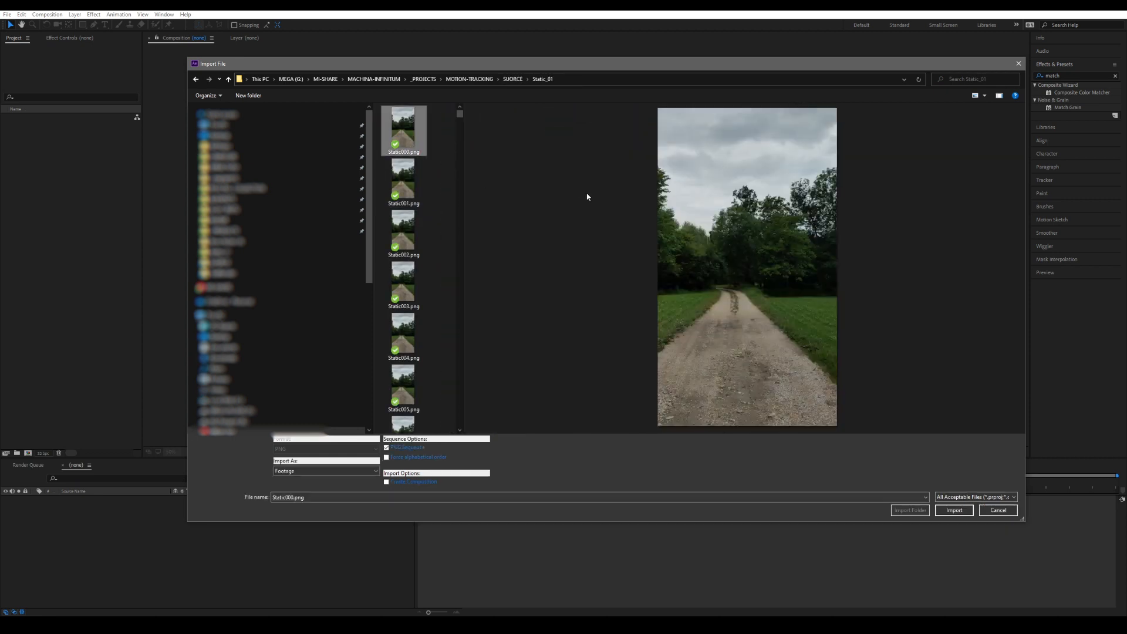
{"action": "left_click_drag", "start_coordinate": [464, 119], "coordinate": [713, 123]}
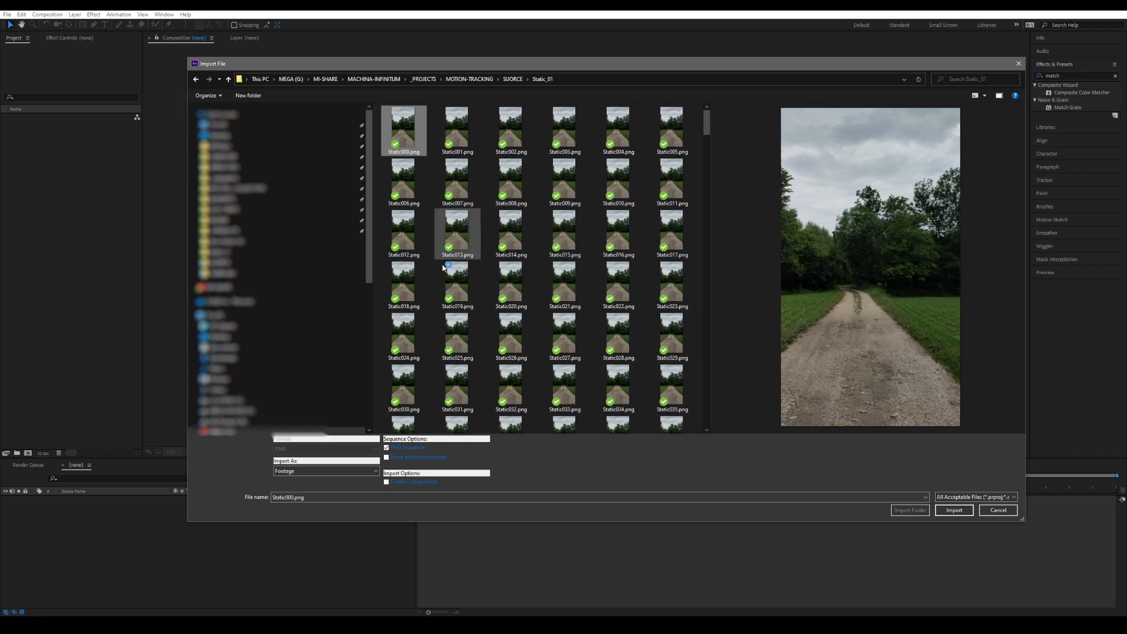
{"action": "left_click", "coordinate": [958, 512]}
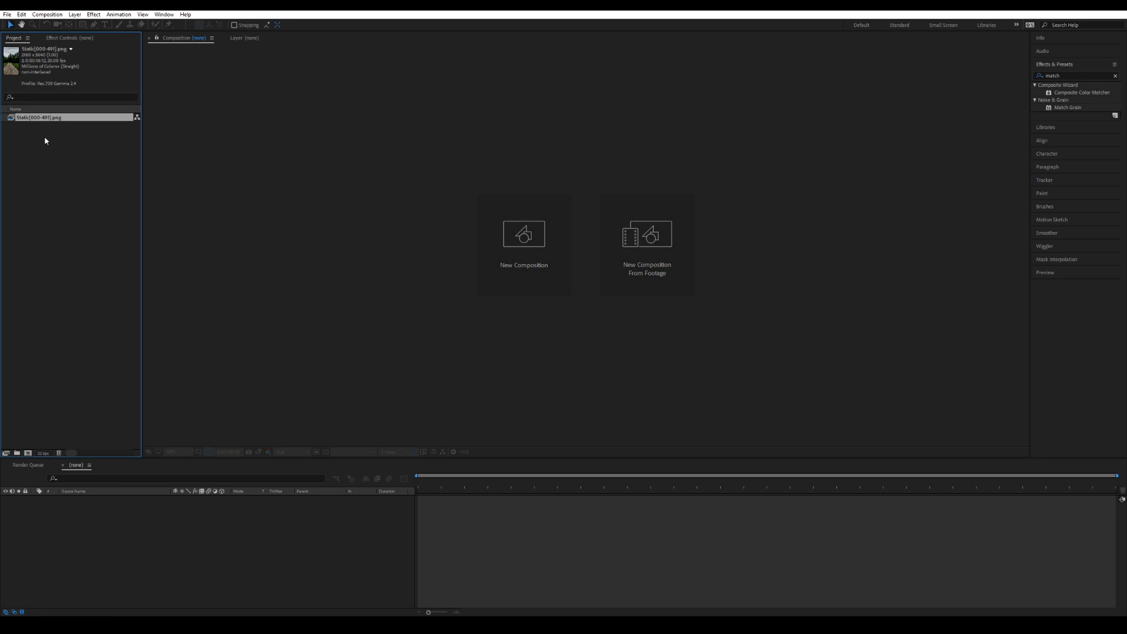
{"action": "left_click_drag", "start_coordinate": [31, 121], "coordinate": [116, 538]}
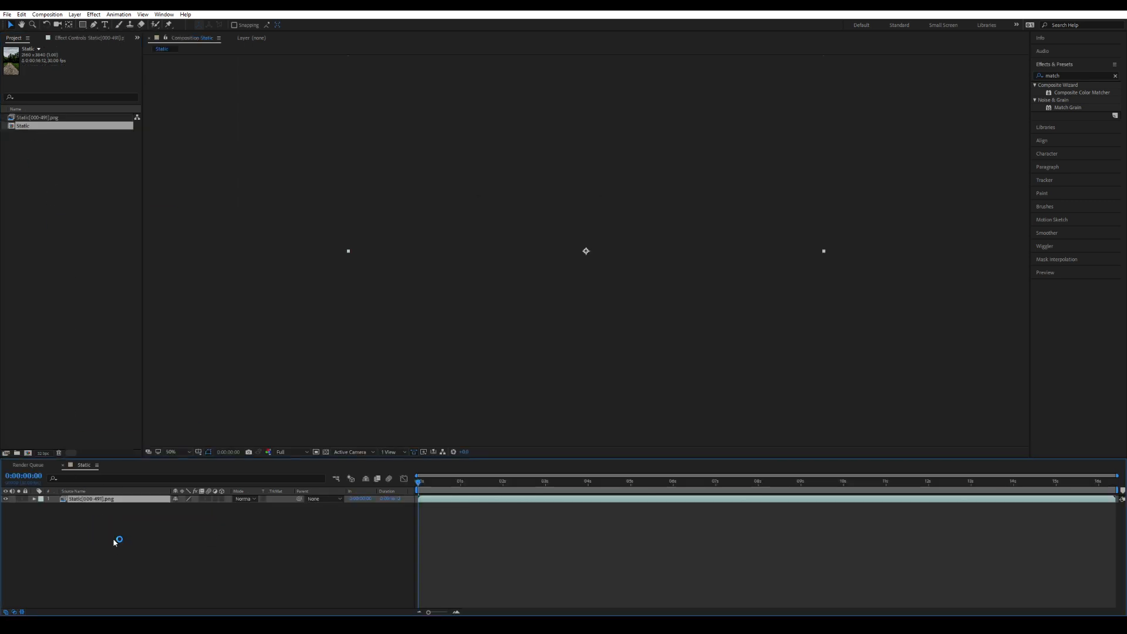
Import the PNG sequence starting at Static__Main_0000.png from Renders/Static_01 and place it above the footage layer in the Static composition
{"action": "left_click", "coordinate": [8, 14]}
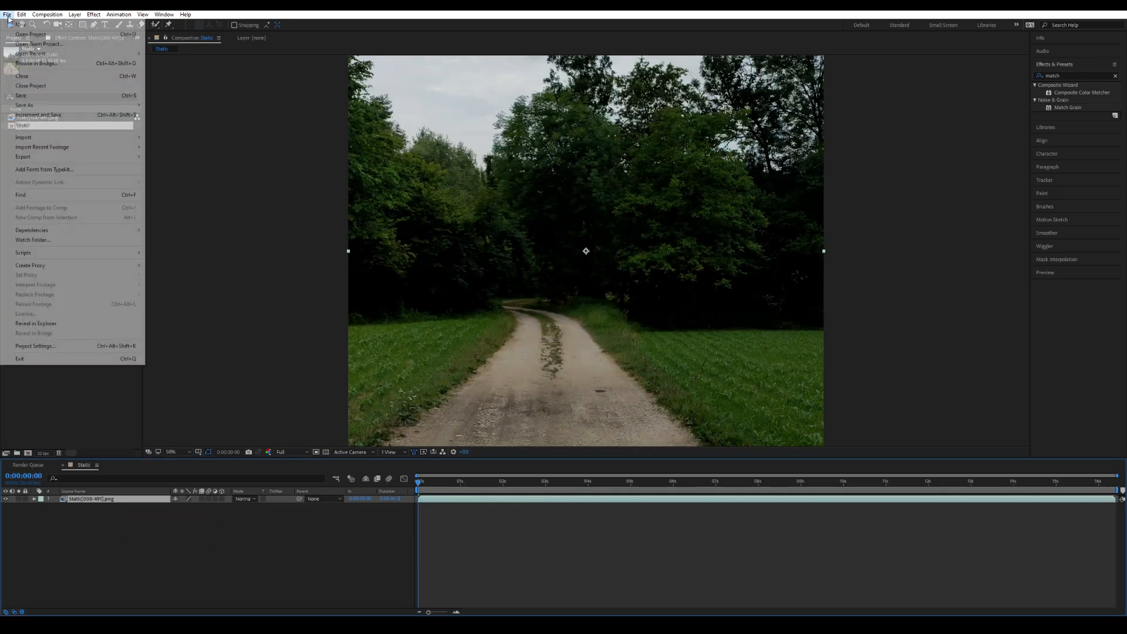
{"action": "mouse_move", "coordinate": [36, 141]}
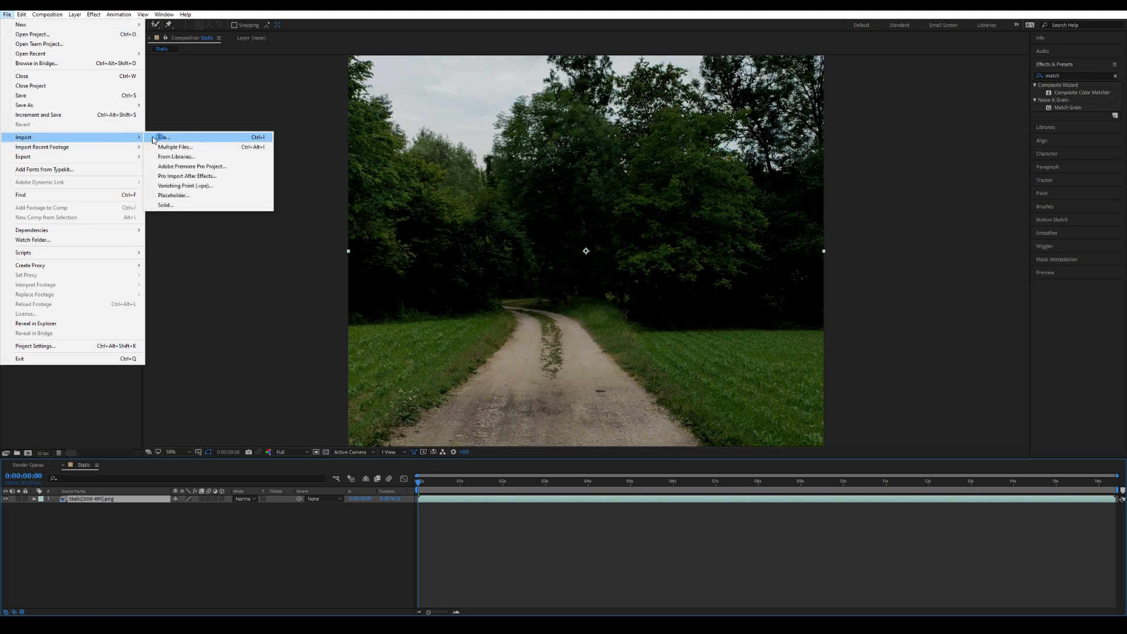
{"action": "left_click", "coordinate": [157, 138]}
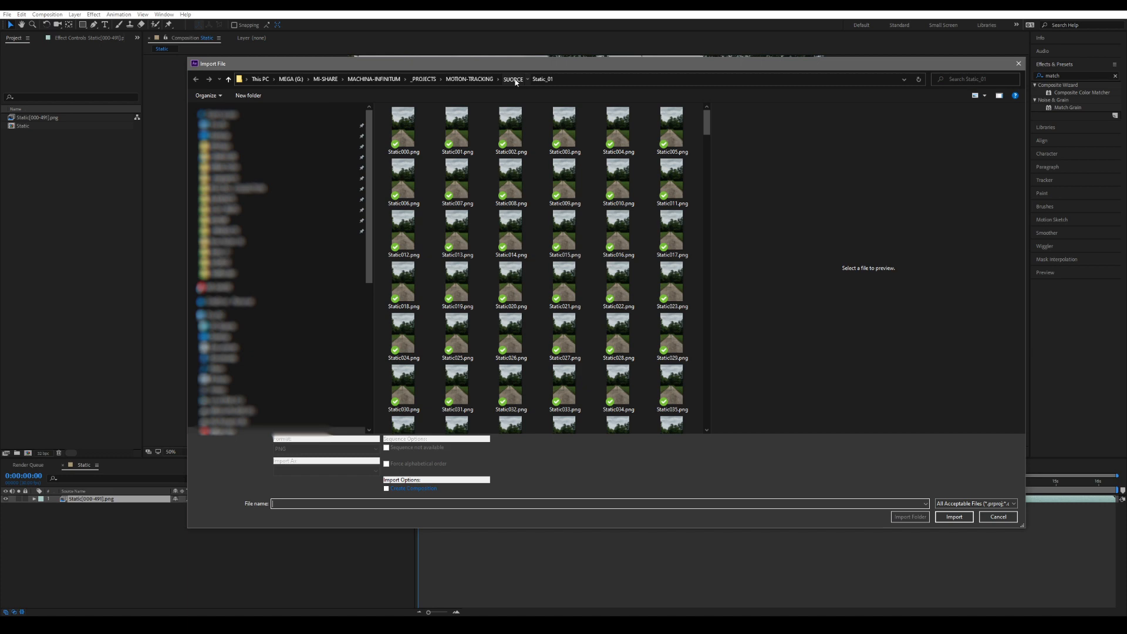
{"action": "left_click", "coordinate": [514, 80]}
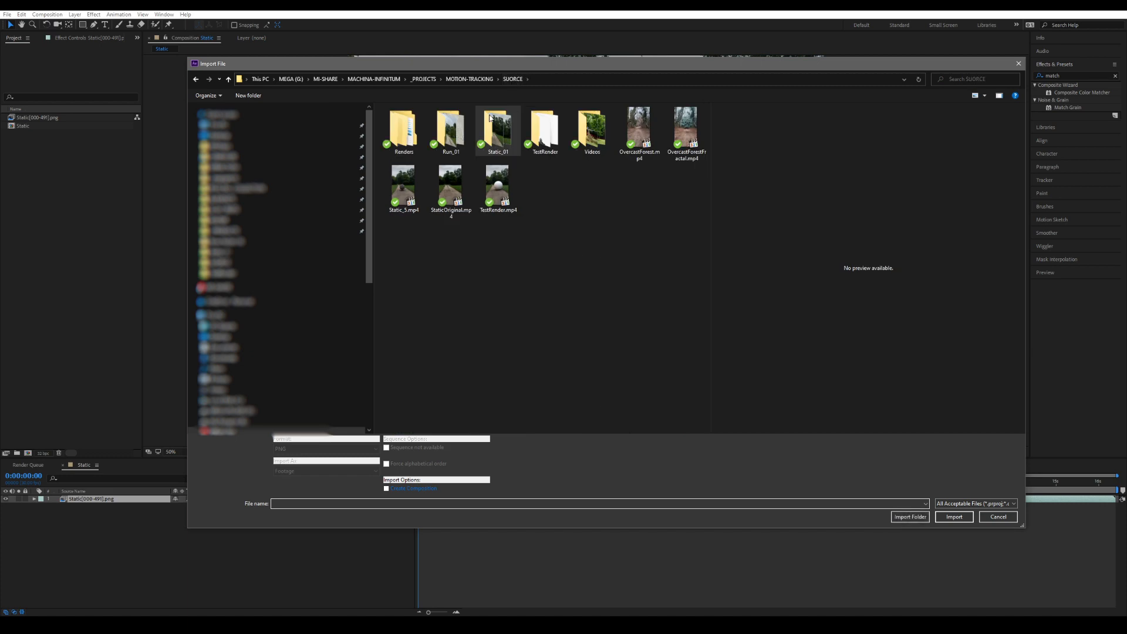
{"action": "double_click", "coordinate": [415, 134]}
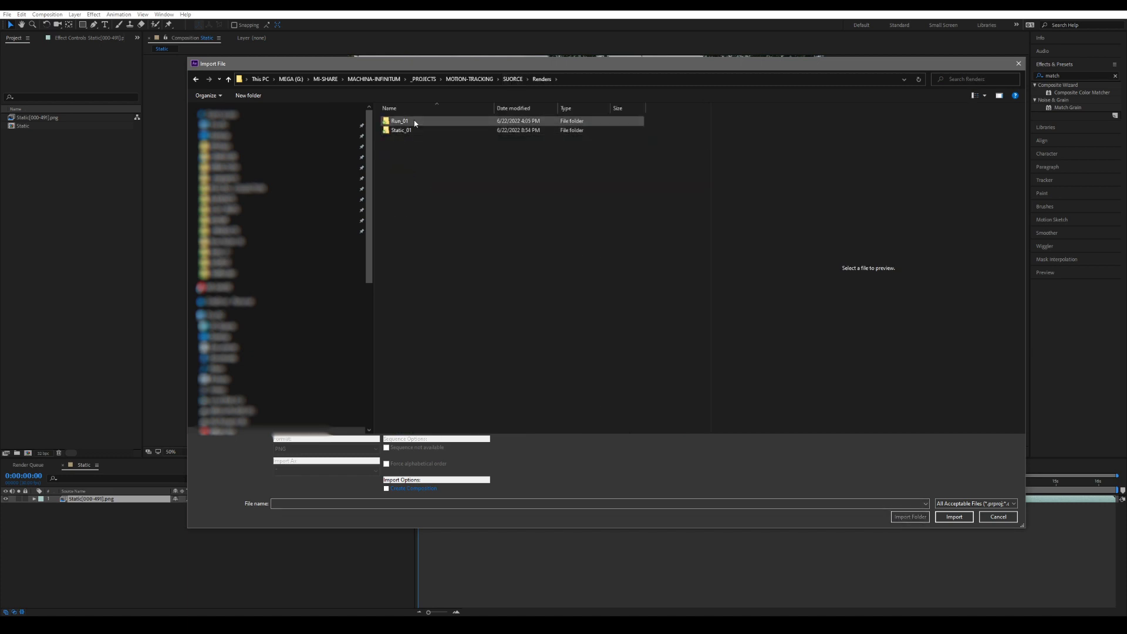
{"action": "double_click", "coordinate": [405, 132]}
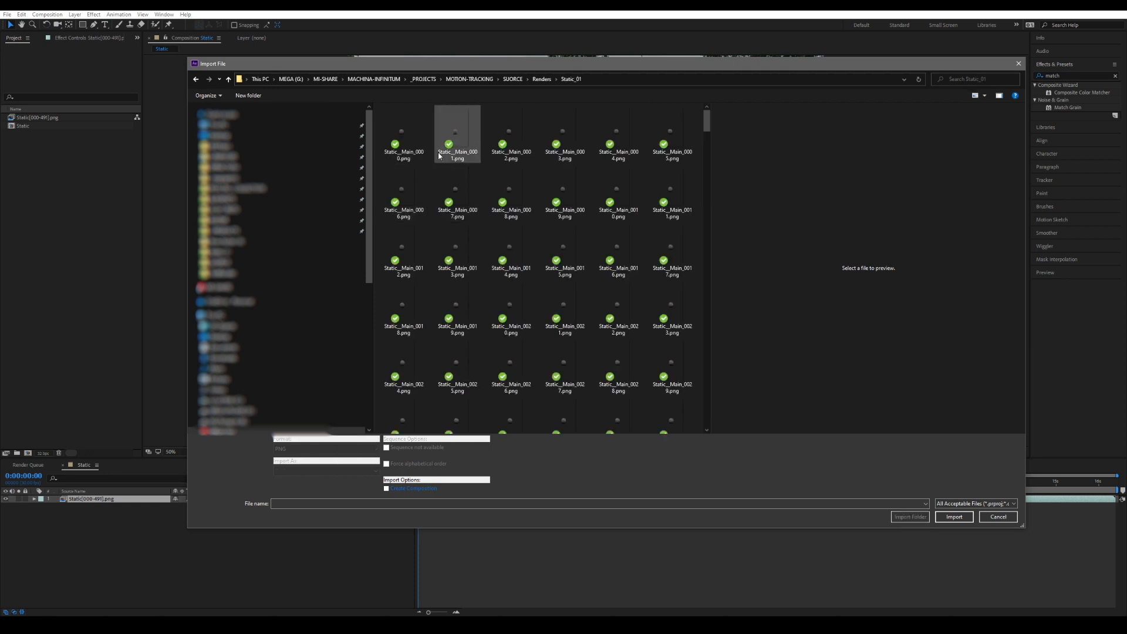
{"action": "left_click", "coordinate": [401, 140]}
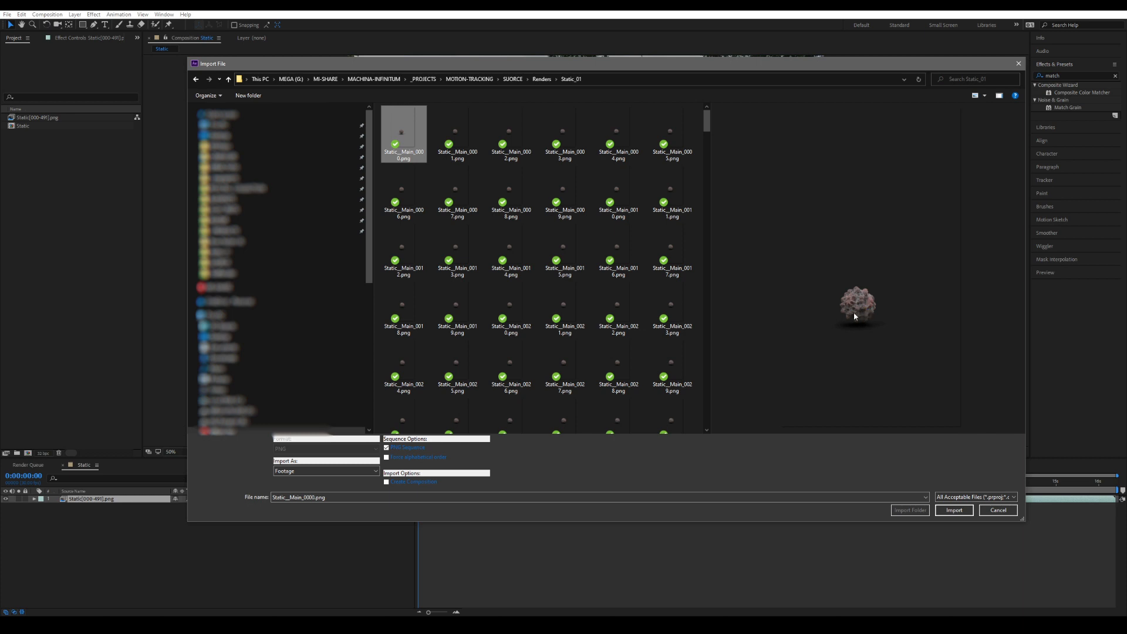
{"action": "left_click", "coordinate": [953, 510]}
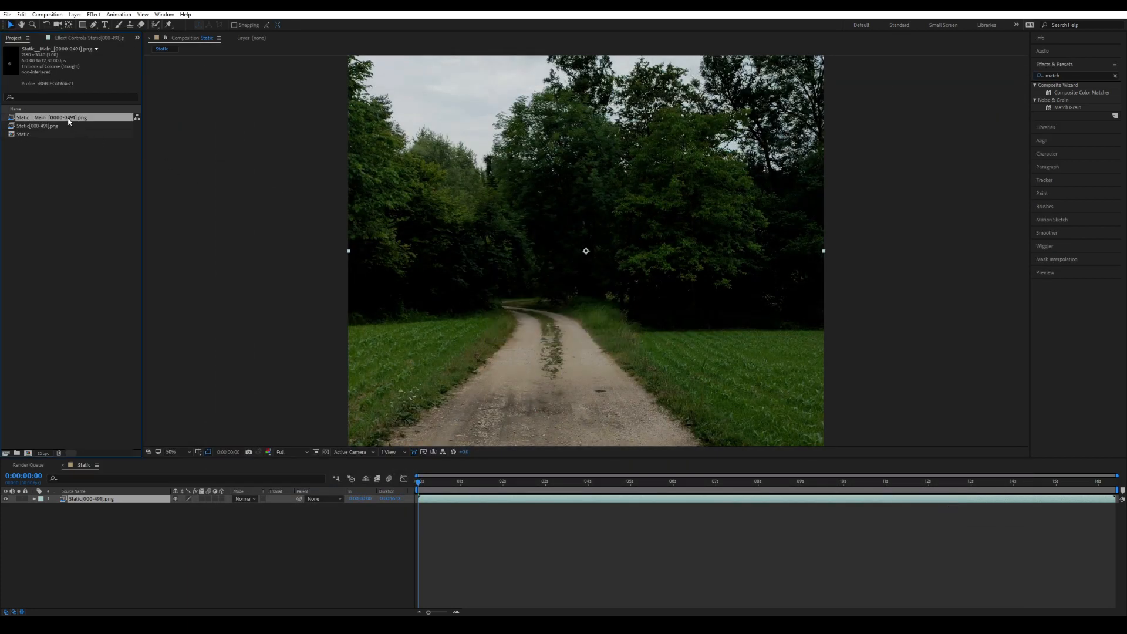
{"action": "left_click_drag", "start_coordinate": [68, 121], "coordinate": [102, 502]}
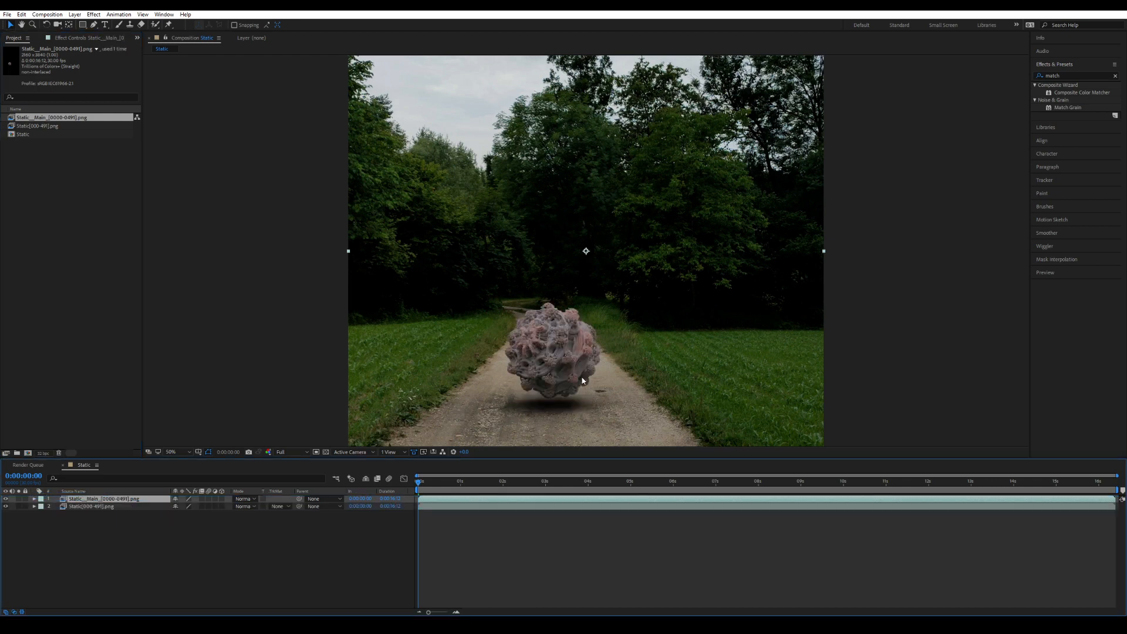